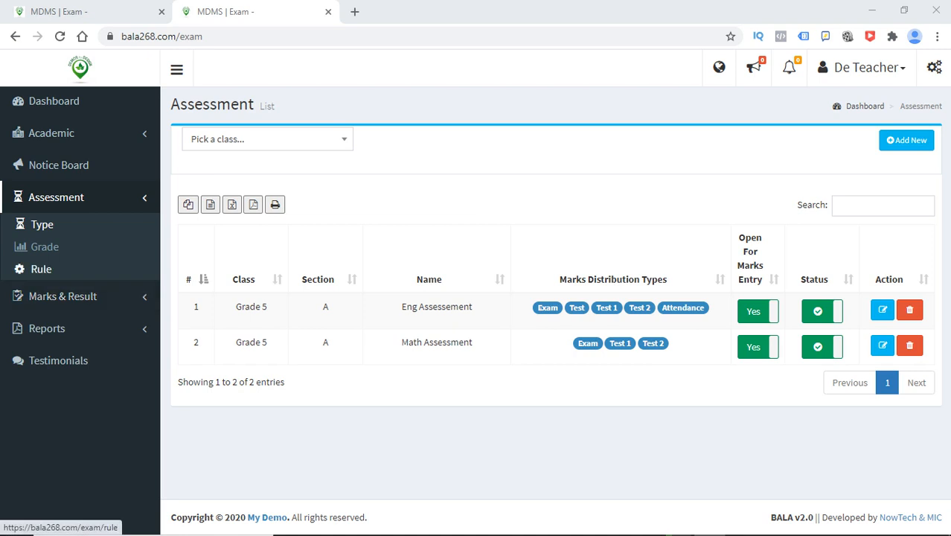
# Open the assessment rules list and filter it by class Grade 5, section A and the Eng Assessement.
pyautogui.click(41, 269)
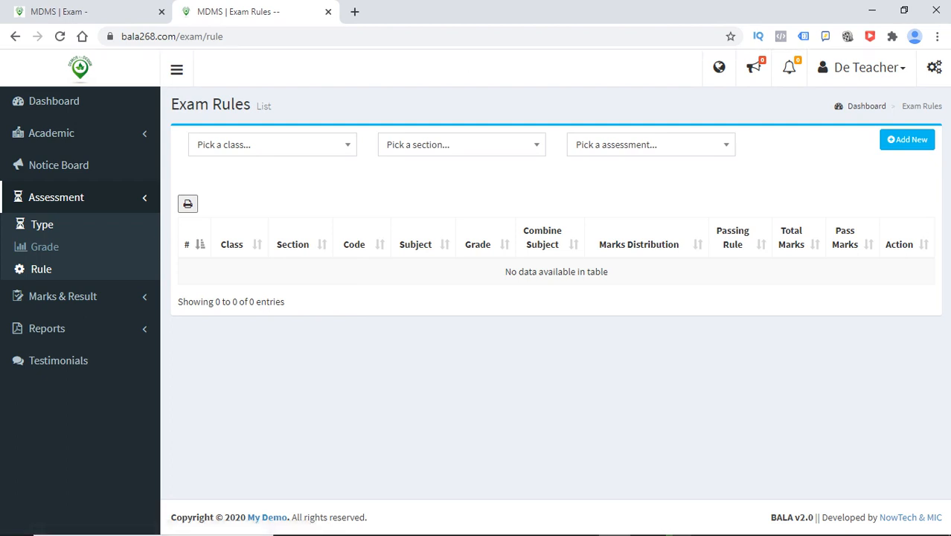
pyautogui.click(272, 144)
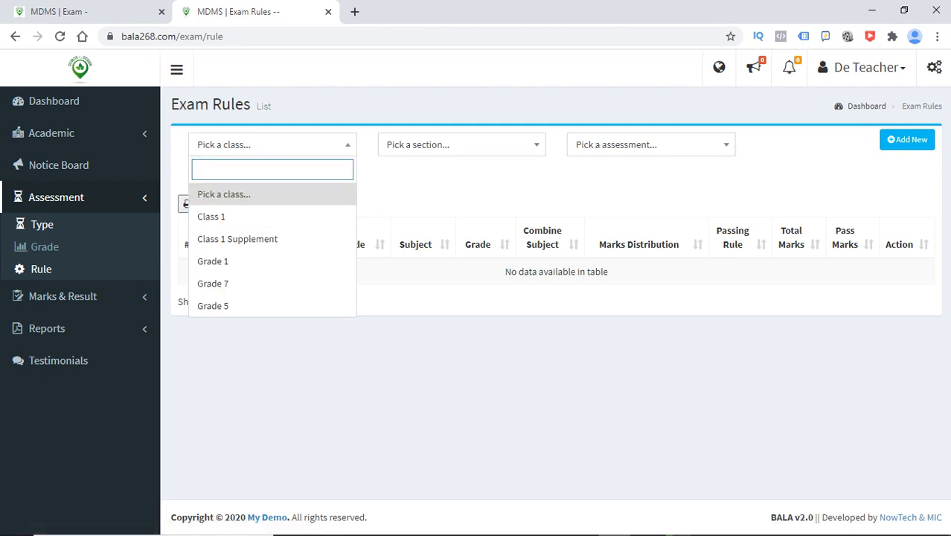
pyautogui.write('g')
pyautogui.press('Down')
pyautogui.press('Down')
pyautogui.press('Return')
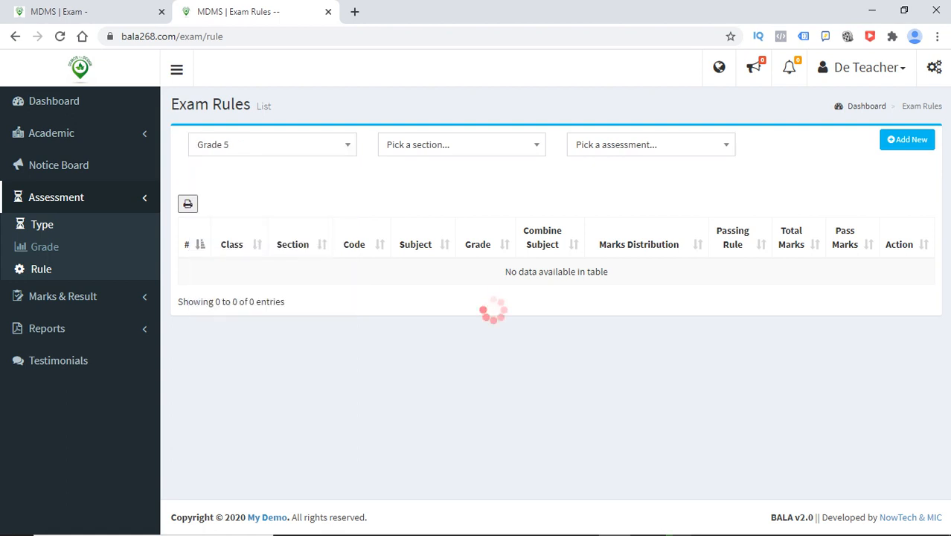
pyautogui.click(461, 145)
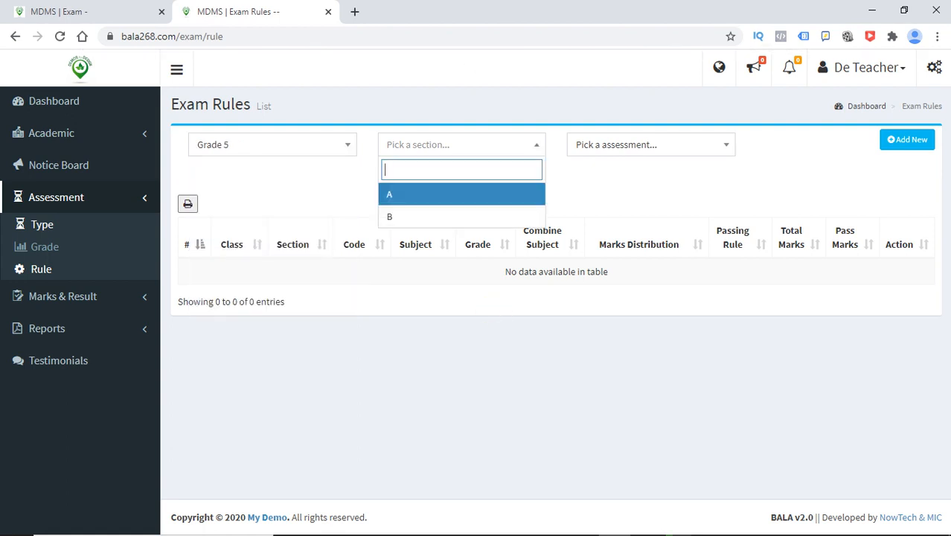
pyautogui.click(461, 193)
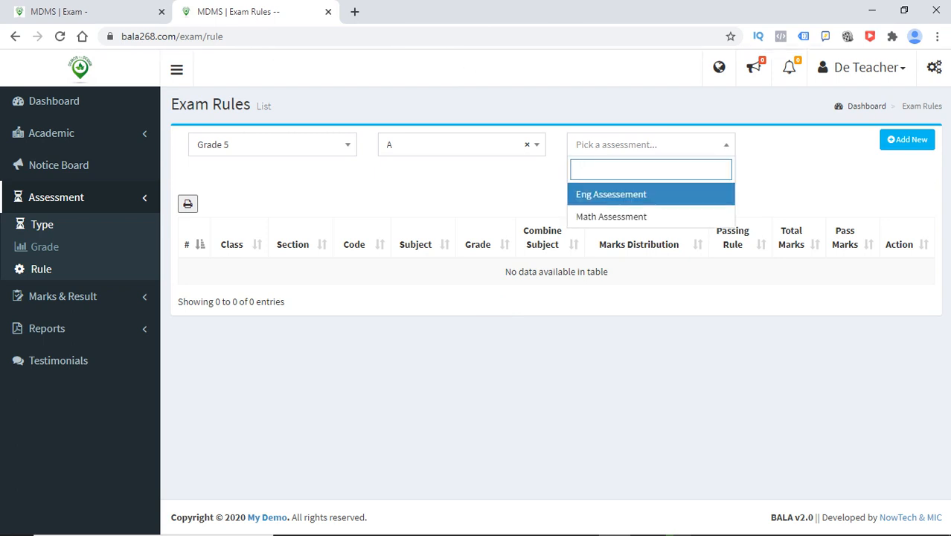
pyautogui.press('Return')
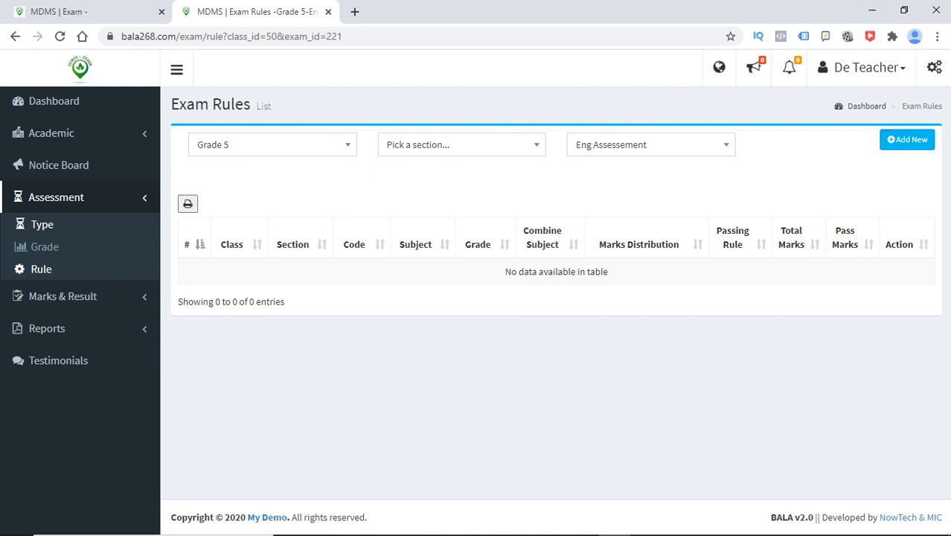
# Start a new assessment rule and set its class to Grade 5 and its section to A.
pyautogui.click(907, 139)
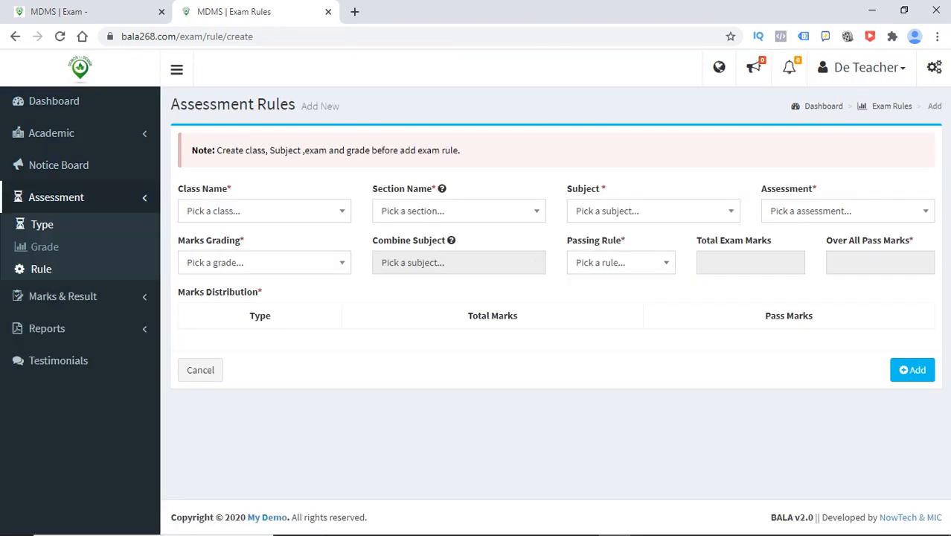
pyautogui.click(264, 212)
pyautogui.write('gr')
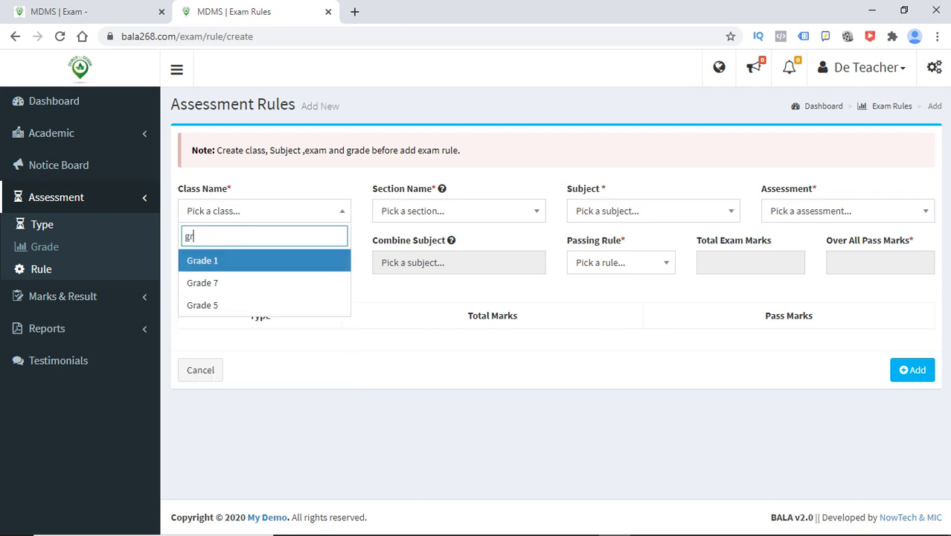
pyautogui.click(202, 305)
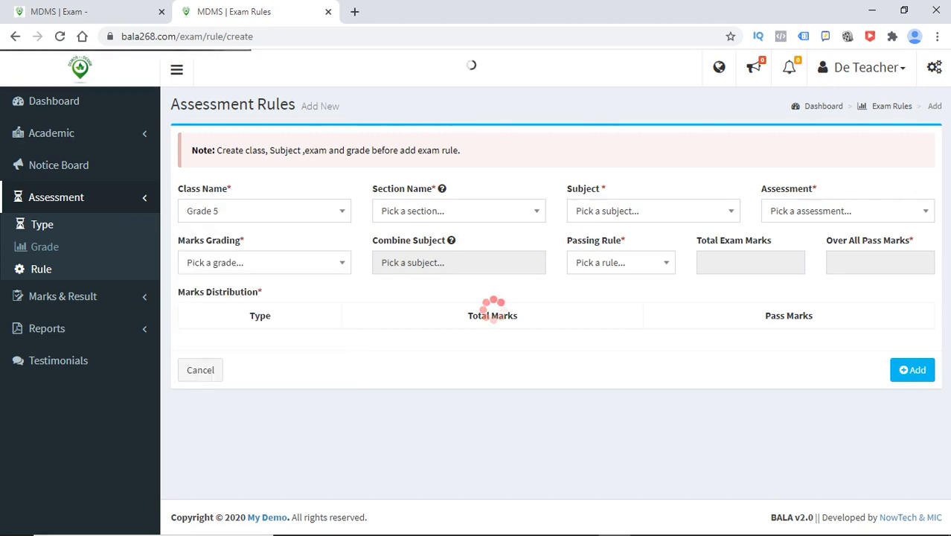
pyautogui.click(459, 212)
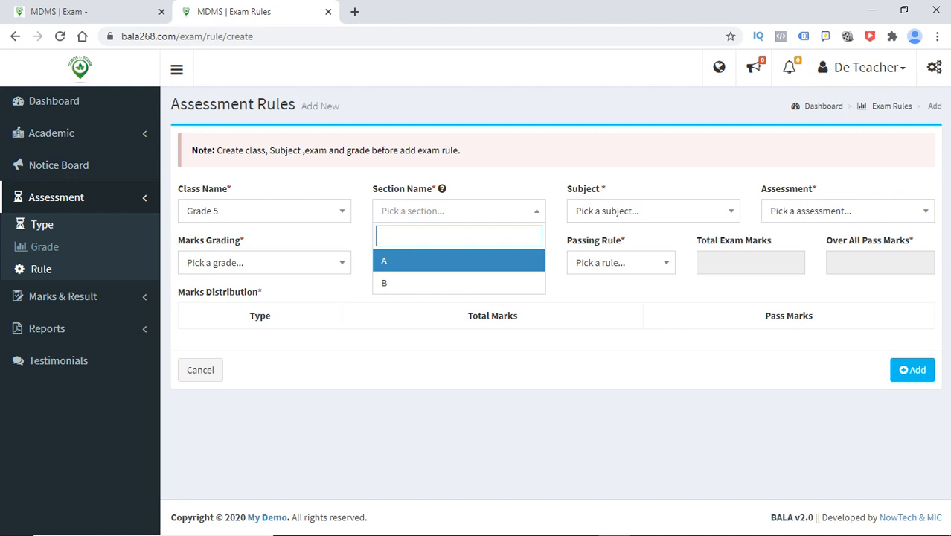
pyautogui.click(459, 261)
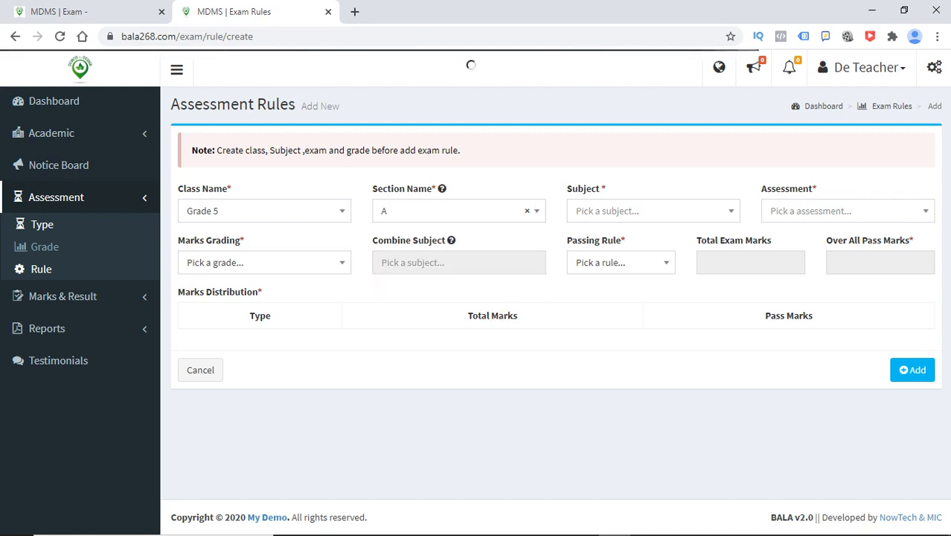
# Look at the rule's subject choices, then open the Link Subject list in a separate browser tab.
pyautogui.click(652, 211)
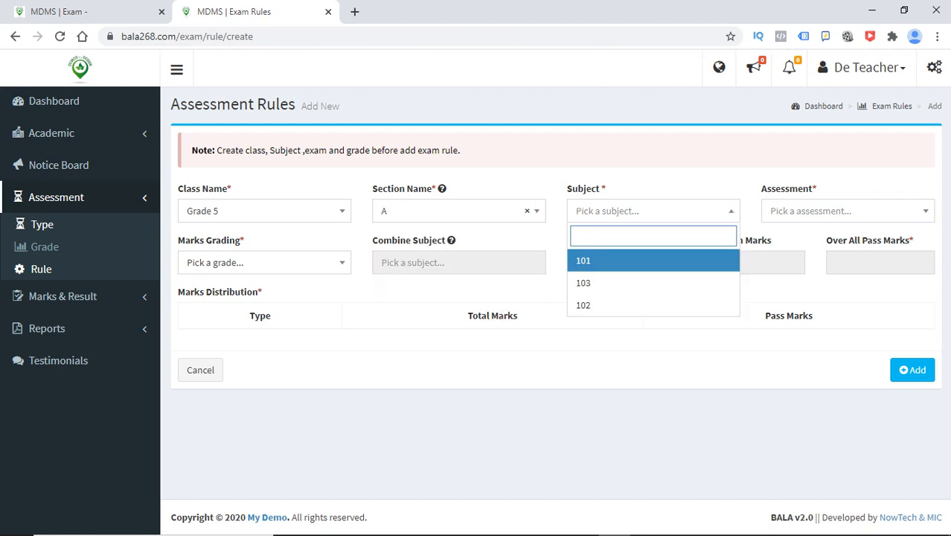
pyautogui.click(652, 210)
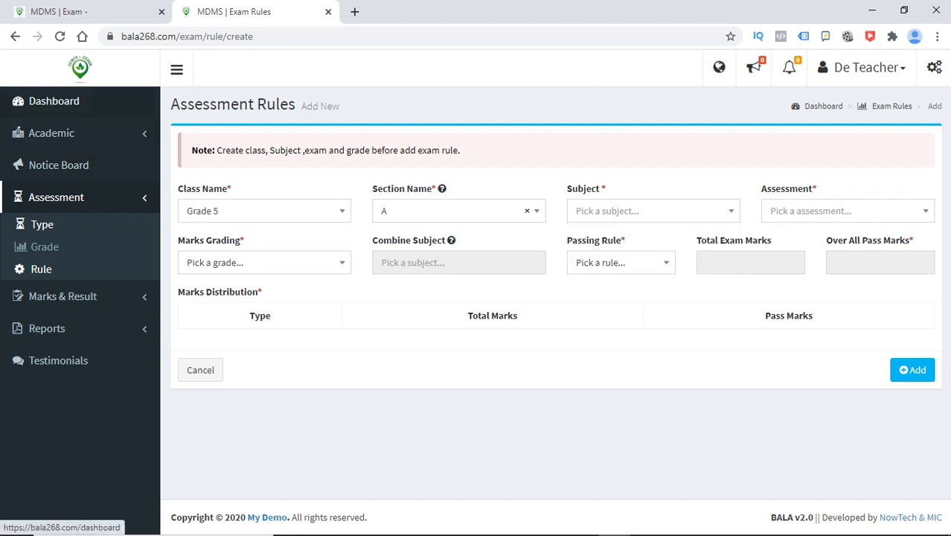
pyautogui.click(57, 197)
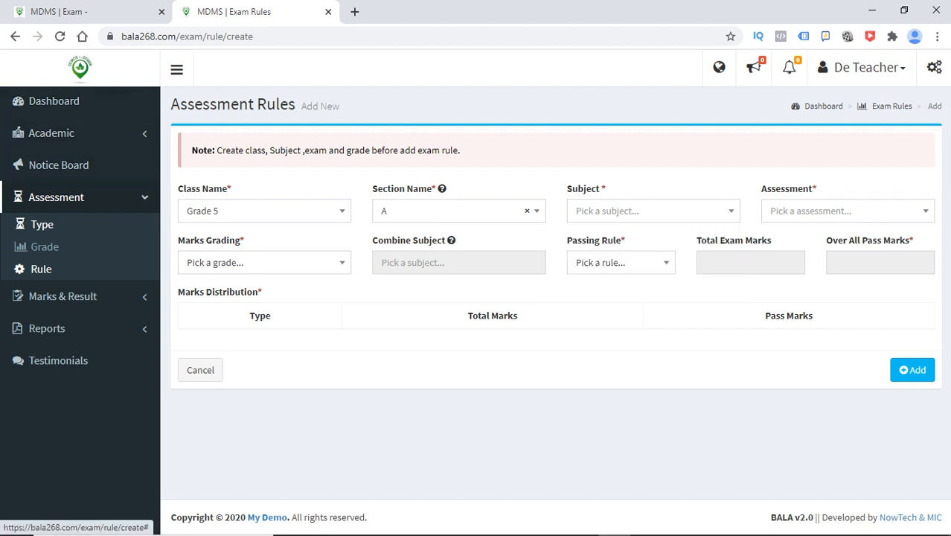
pyautogui.click(51, 132)
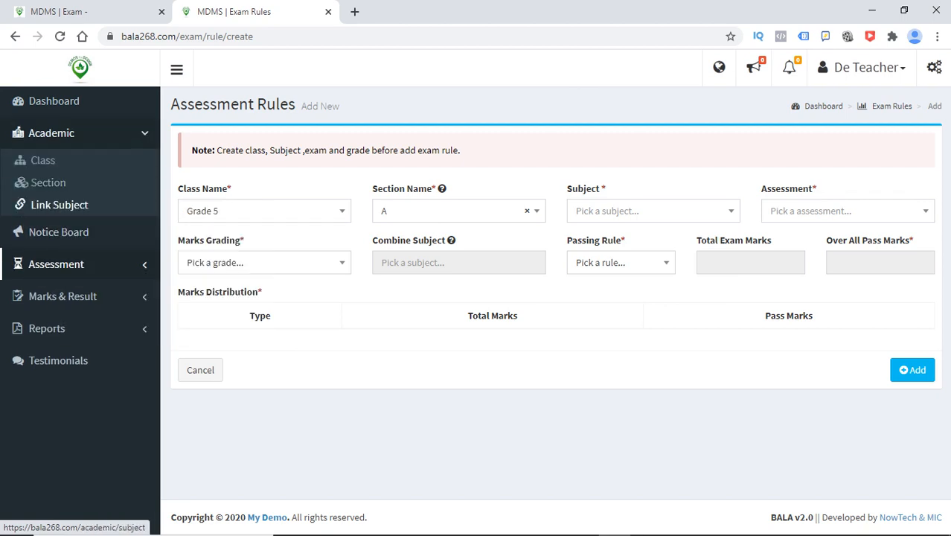
pyautogui.middleClick(60, 205)
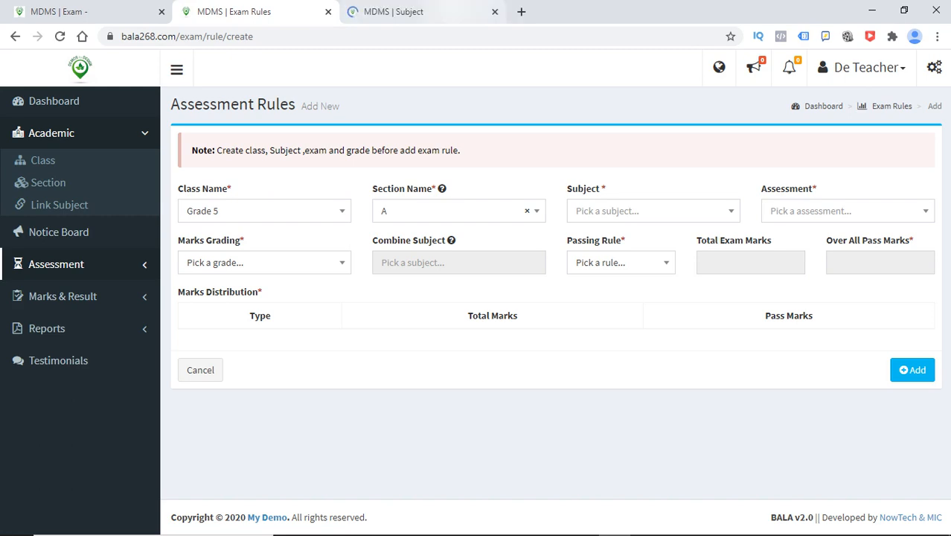
pyautogui.click(451, 12)
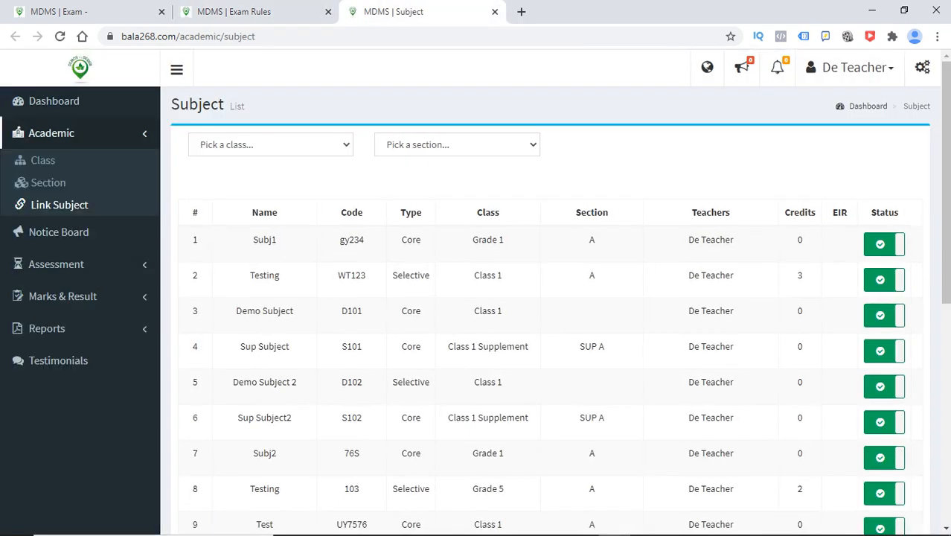
# Look up the subject code of the Grade 5 section A English subject in the subject list.
pyautogui.scroll(-2, 554, 313)
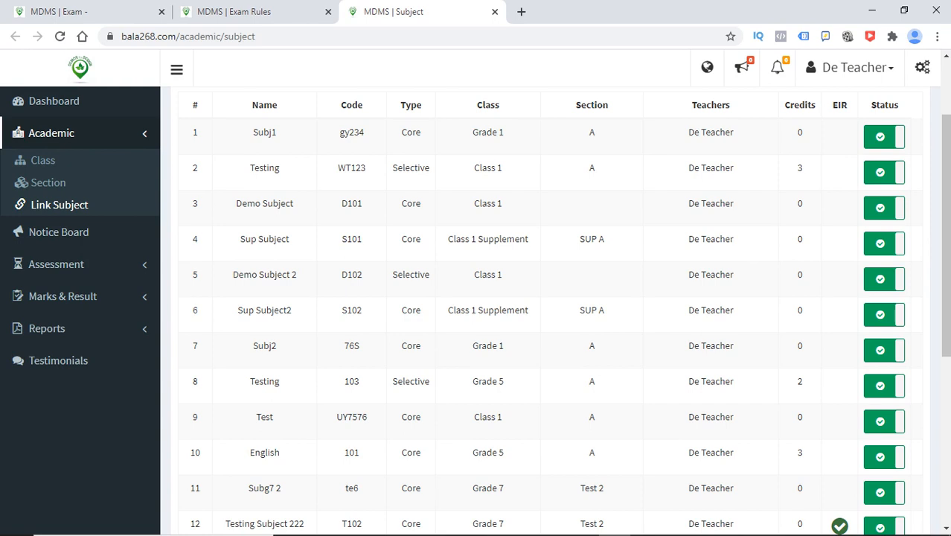
pyautogui.moveTo(472, 452); pyautogui.dragTo(504, 453)
pyautogui.click(500, 454)
pyautogui.doubleClick(264, 453)
pyautogui.doubleClick(351, 452)
pyautogui.click(353, 453)
# Return to the new assessment rule form and set the subject to 101.
pyautogui.click(234, 11)
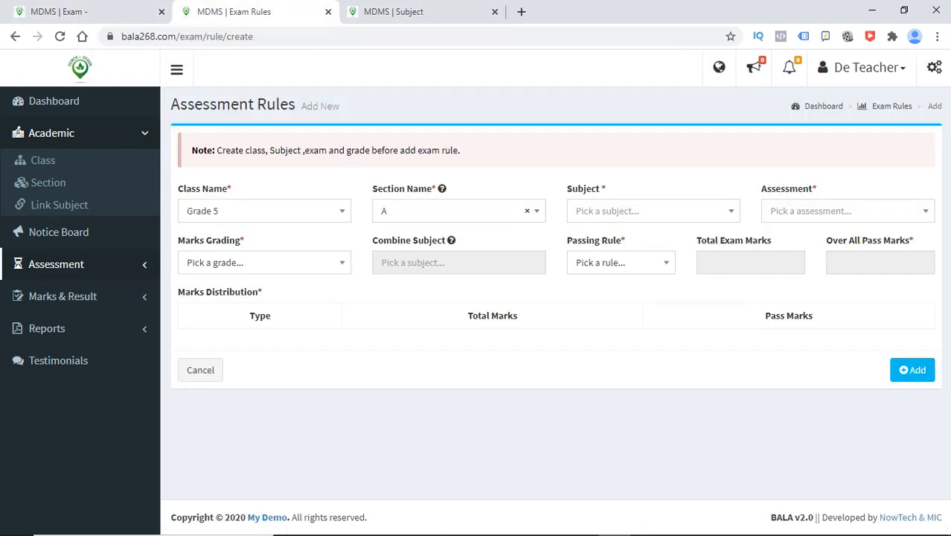
pyautogui.click(653, 211)
pyautogui.click(640, 261)
pyautogui.click(653, 211)
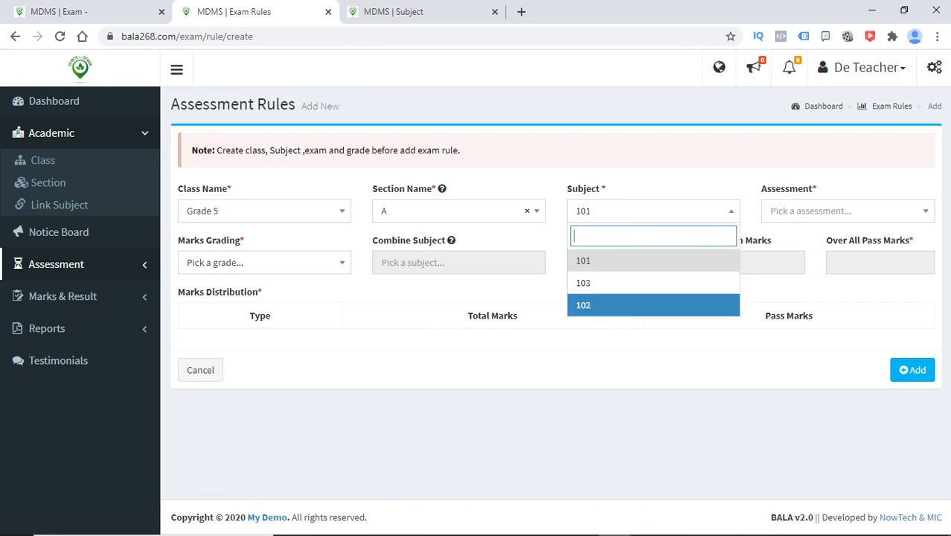
pyautogui.click(640, 261)
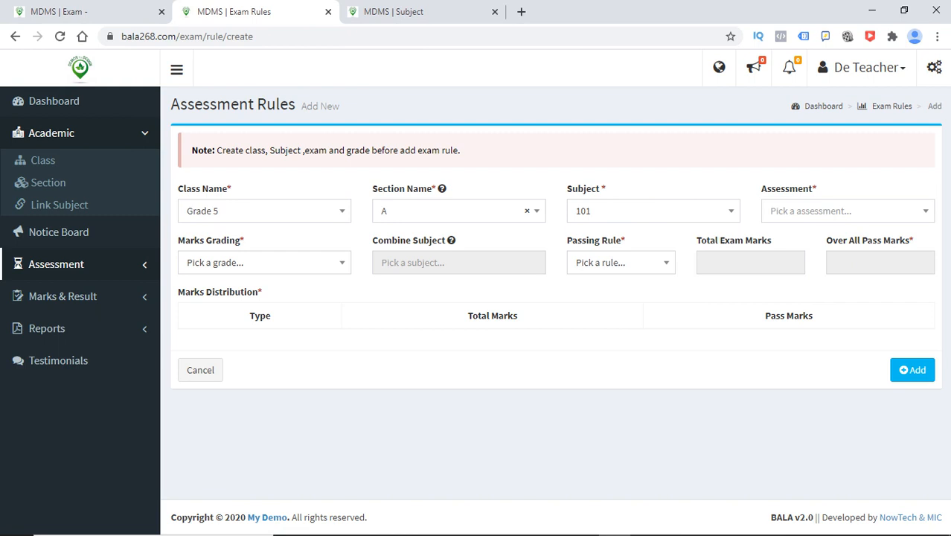
# Set the rule's assessment to Eng Assessement.
pyautogui.click(848, 211)
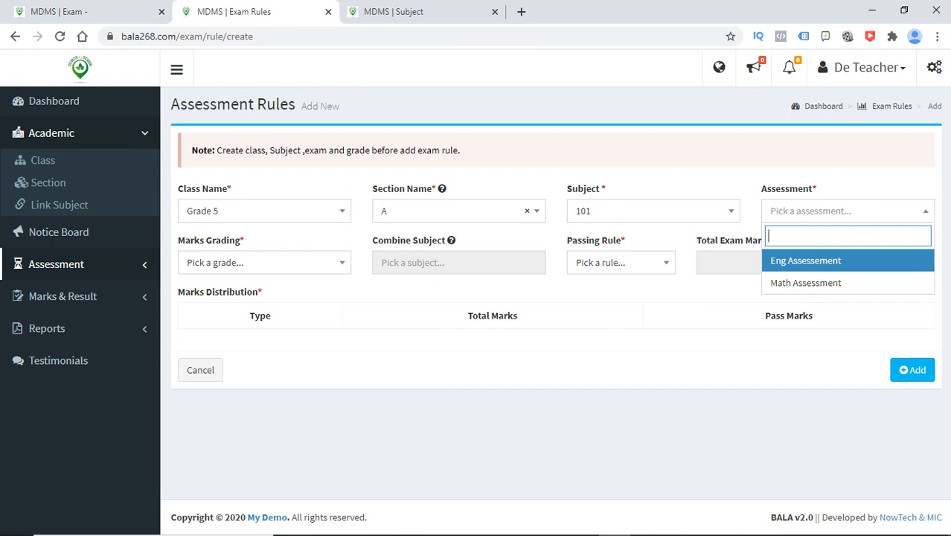
pyautogui.press('Escape')
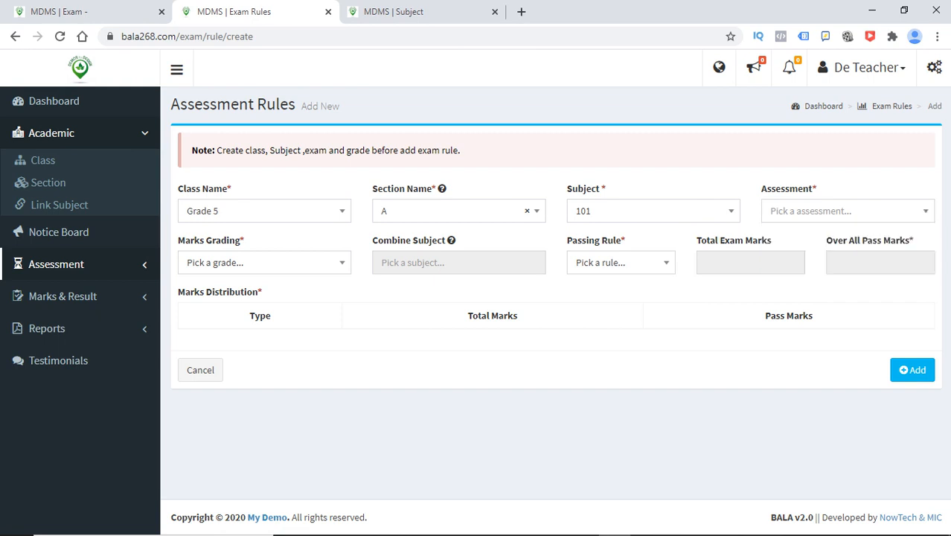
pyautogui.click(847, 211)
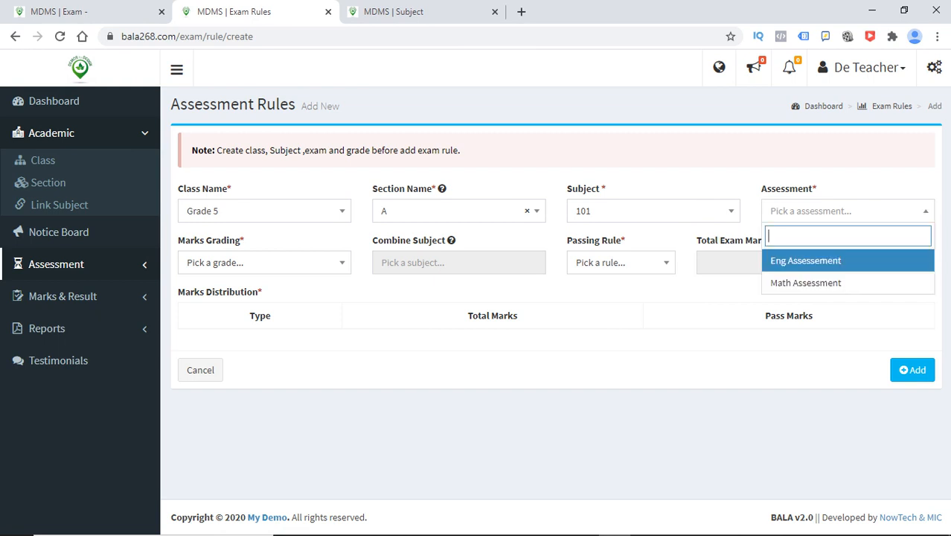
pyautogui.press('Return')
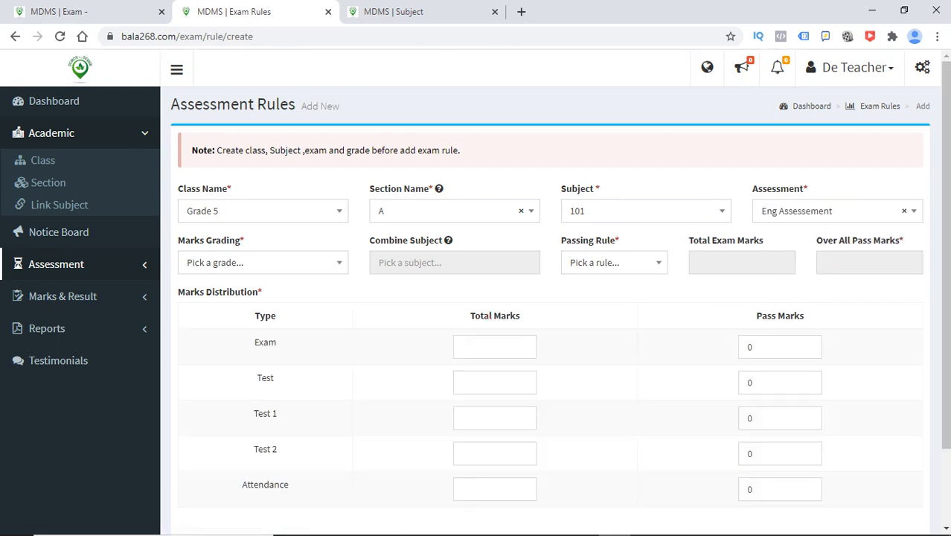
# Examine the marks distribution types and their total and pass marks fields for the chosen assessment.
pyautogui.scroll(-1, 550, 313)
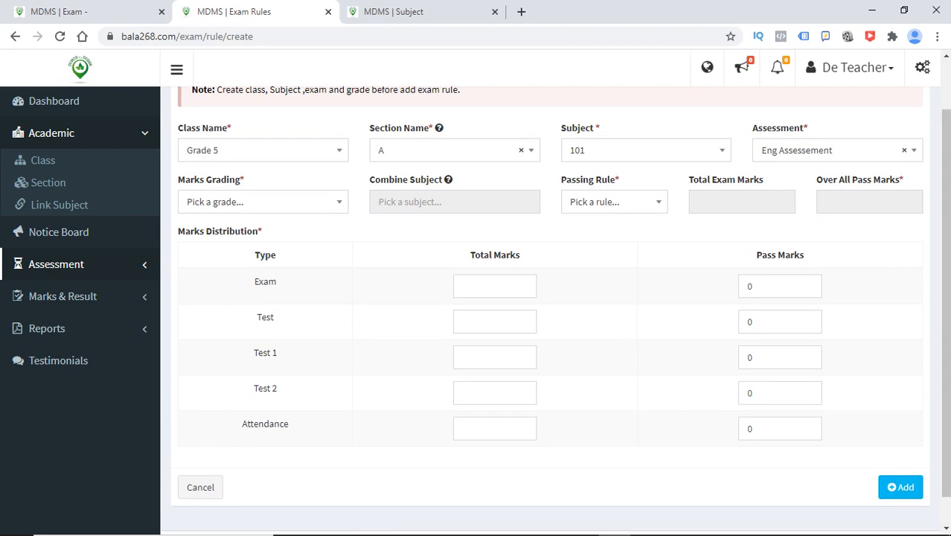
pyautogui.click(827, 151)
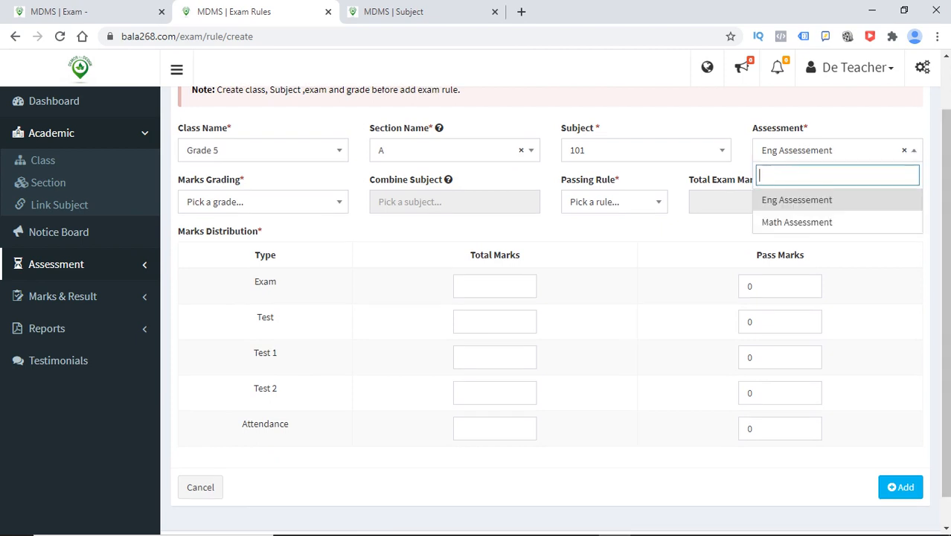
pyautogui.click(827, 150)
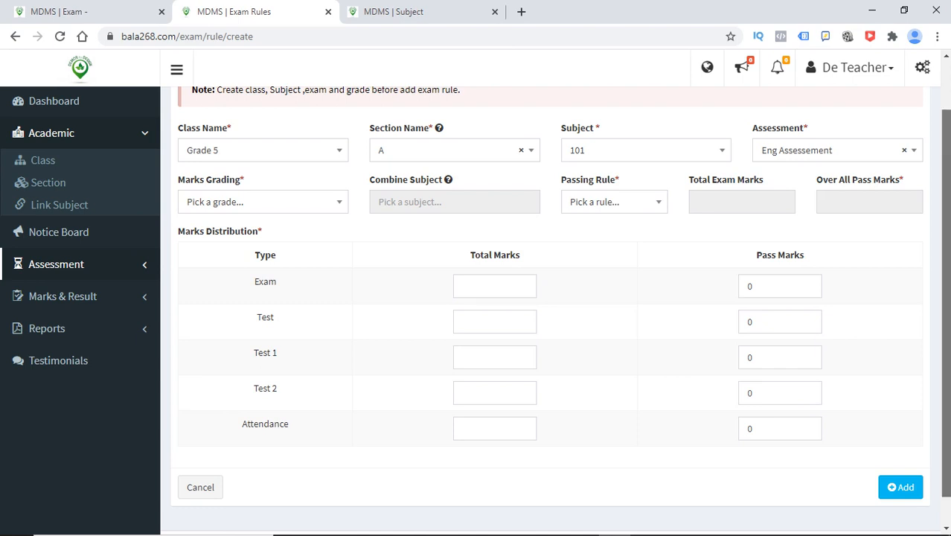
pyautogui.scroll(1, 551, 312)
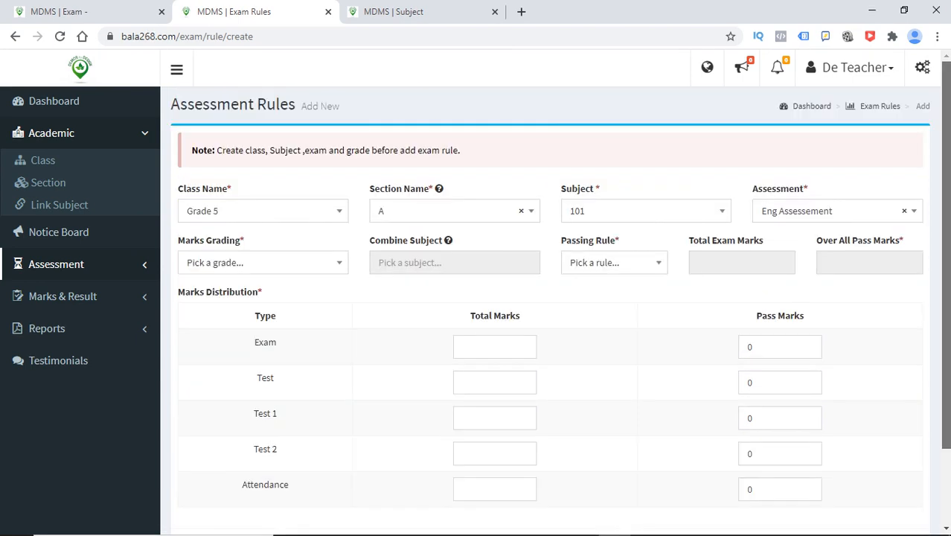
pyautogui.scroll(-1, 551, 313)
pyautogui.scroll(1, 550, 313)
pyautogui.scroll(-1, 550, 312)
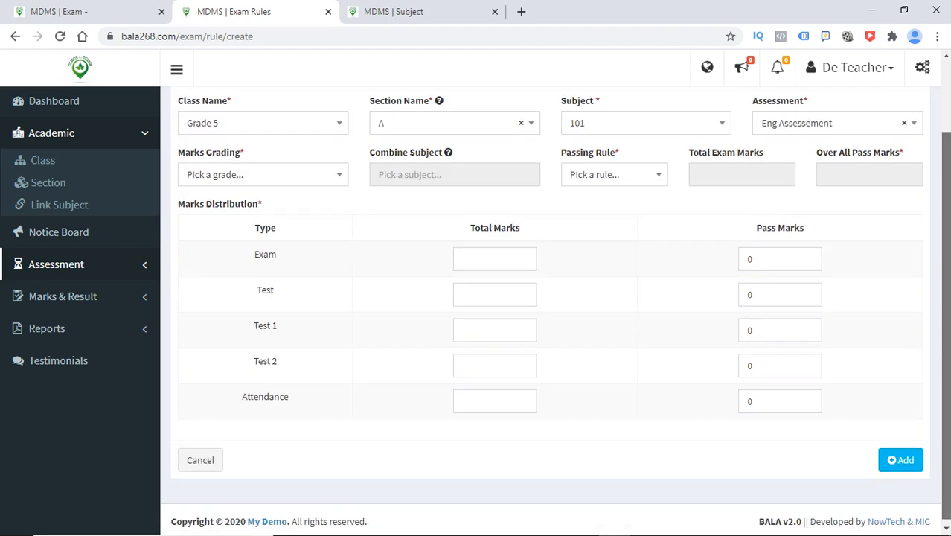
pyautogui.scroll(1, 550, 312)
pyautogui.scroll(-1, 551, 312)
pyautogui.scroll(1, 550, 313)
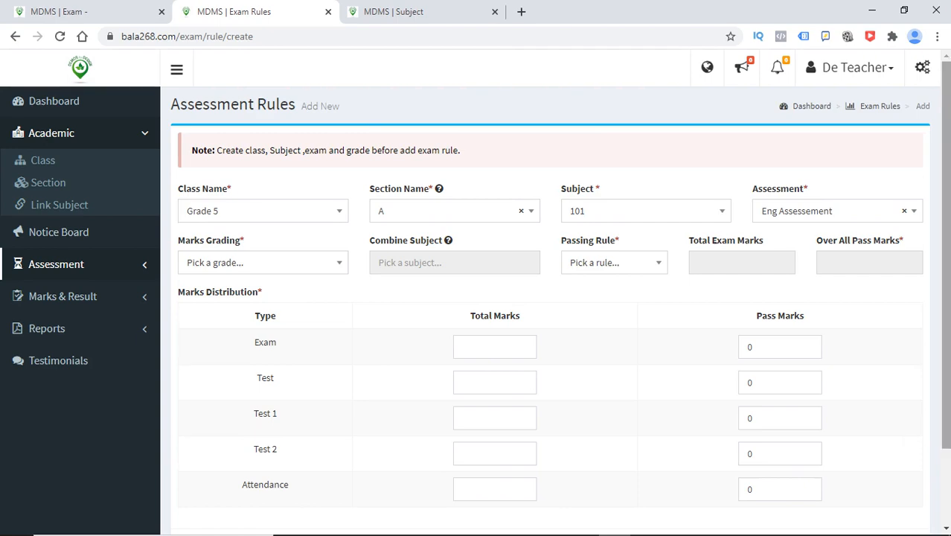
pyautogui.scroll(-1, 550, 313)
pyautogui.scroll(1, 550, 313)
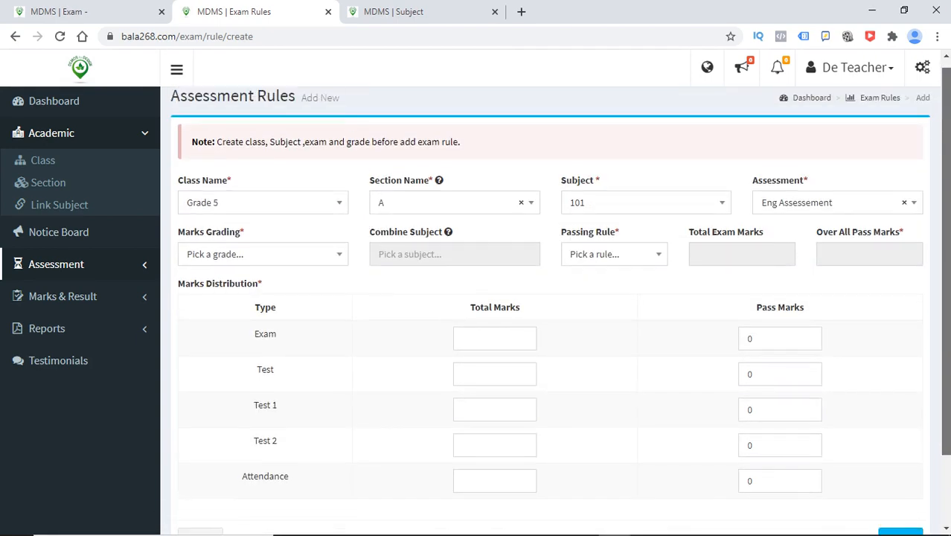
pyautogui.scroll(-1, 550, 312)
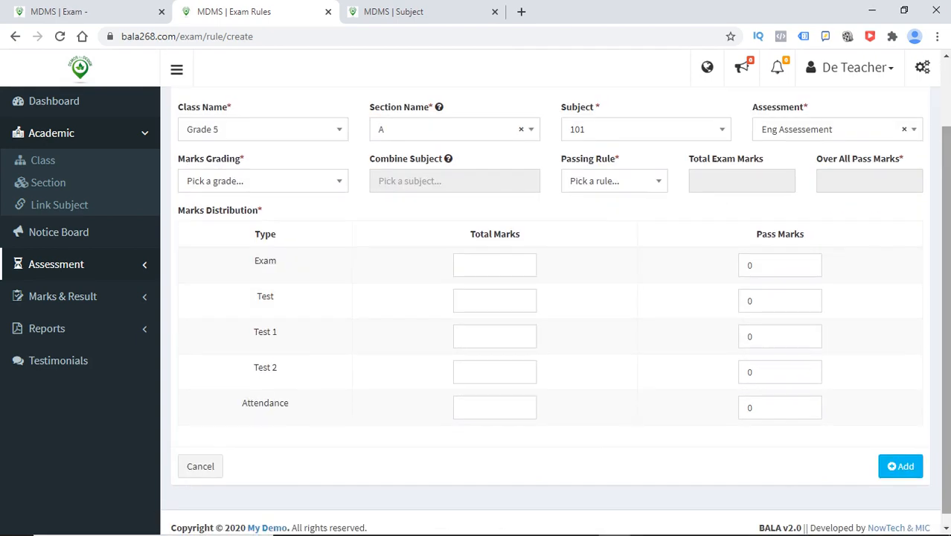
pyautogui.scroll(1, 551, 312)
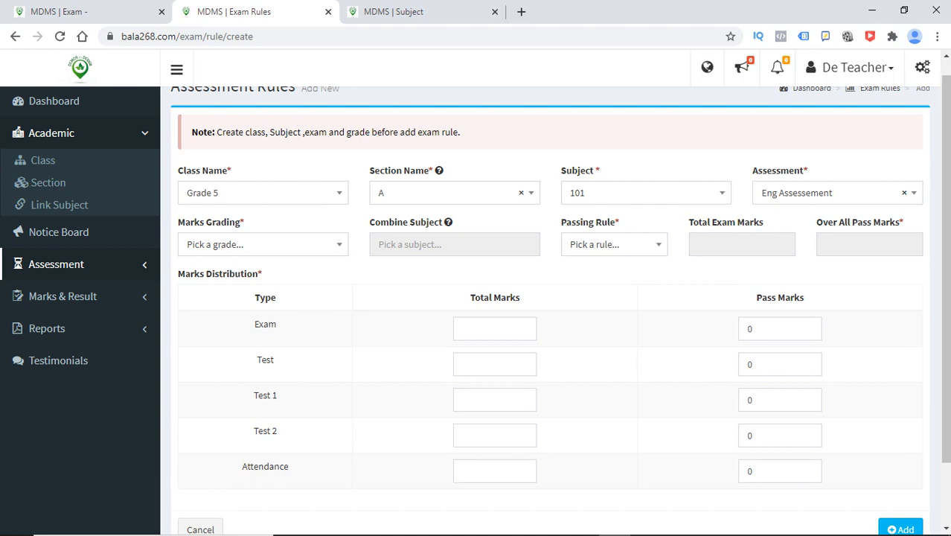
# Set the rule's marks grading to Demo Grade.
pyautogui.click(263, 244)
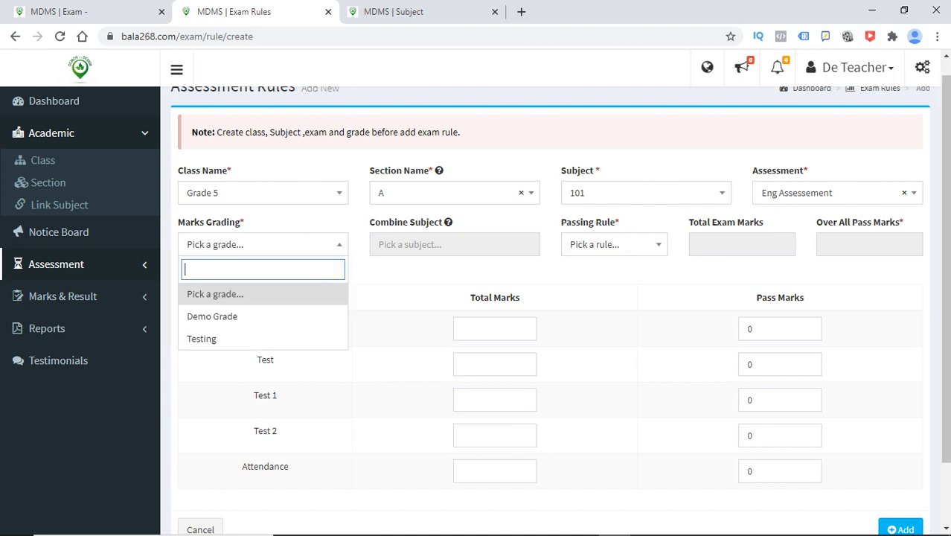
pyautogui.press('Down')
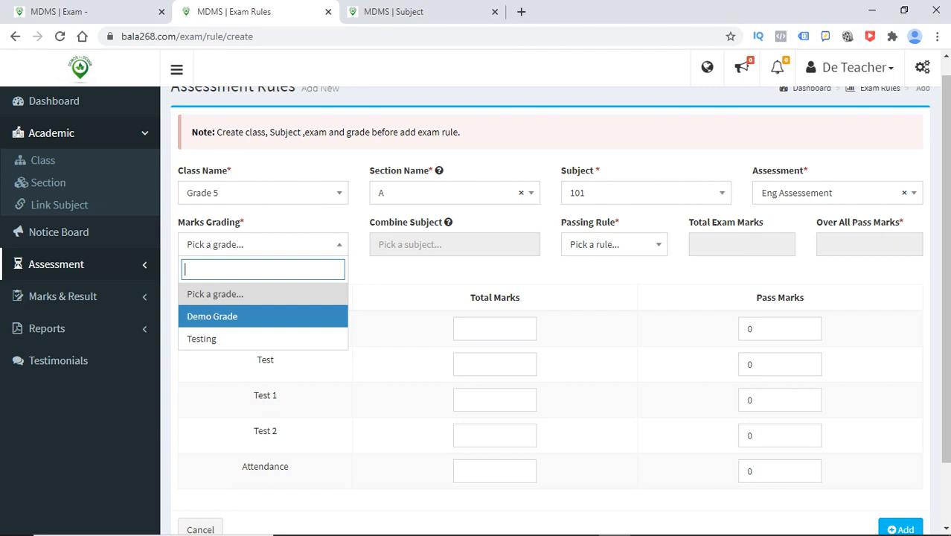
pyautogui.press('Return')
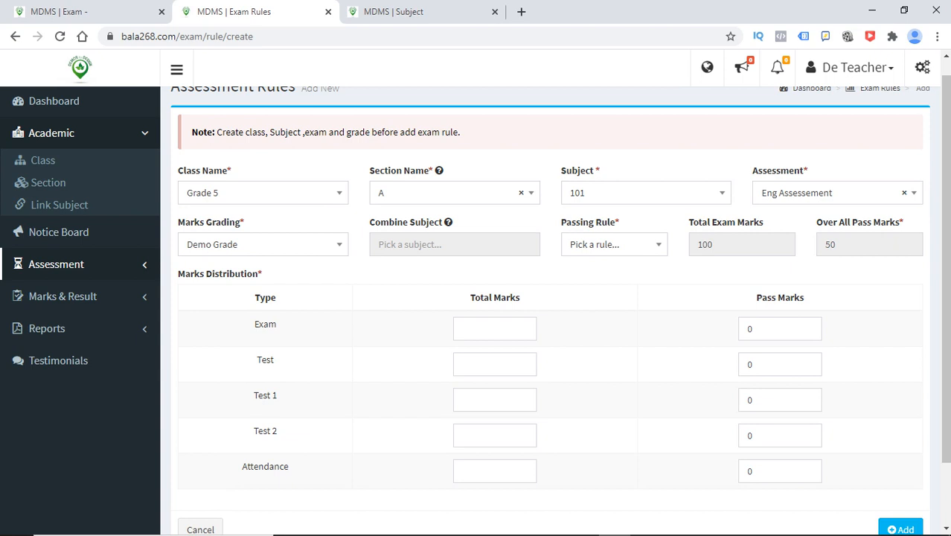
# Compare the available passing rules and set the assessment rule's passing rule to Over All.
pyautogui.click(614, 244)
pyautogui.click(614, 244)
pyautogui.click(614, 244)
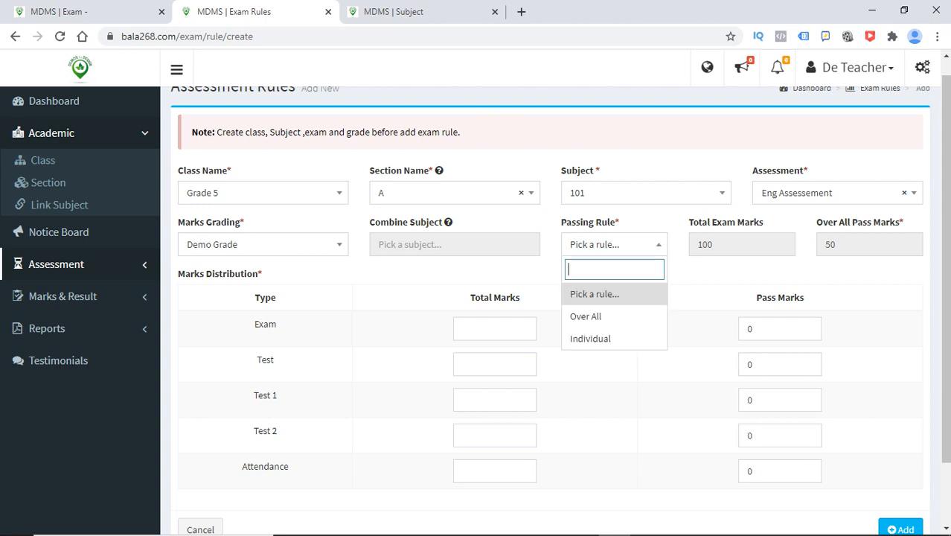
pyautogui.press('Down')
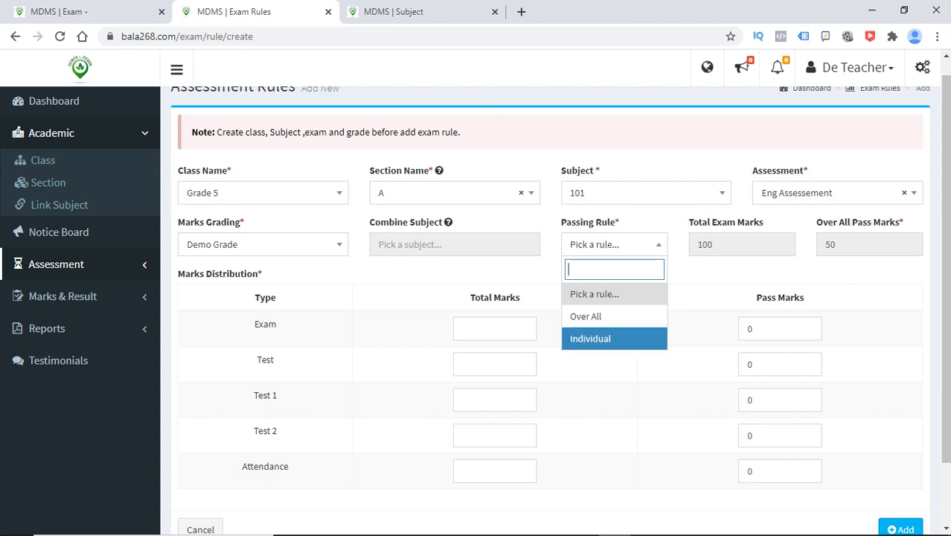
pyautogui.press('Up')
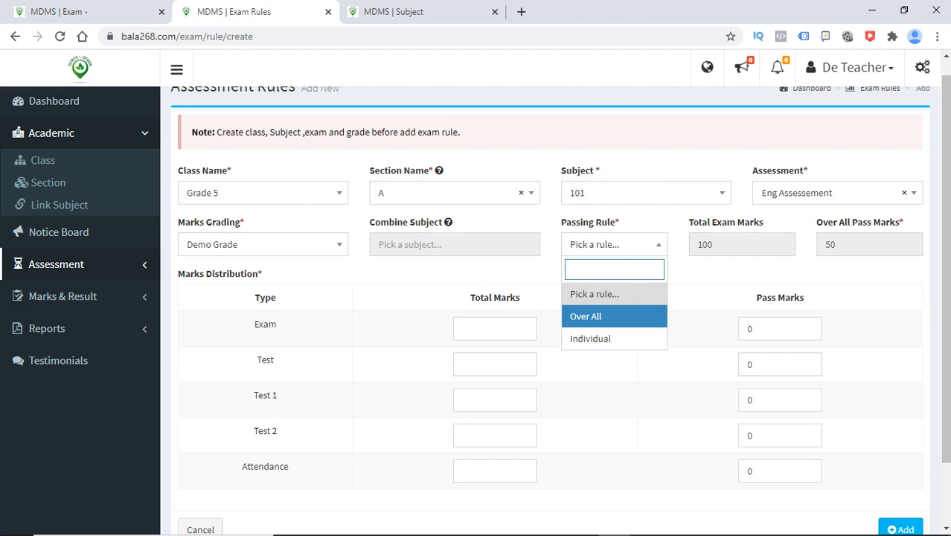
pyautogui.press('Escape')
pyautogui.scroll(-1, 551, 312)
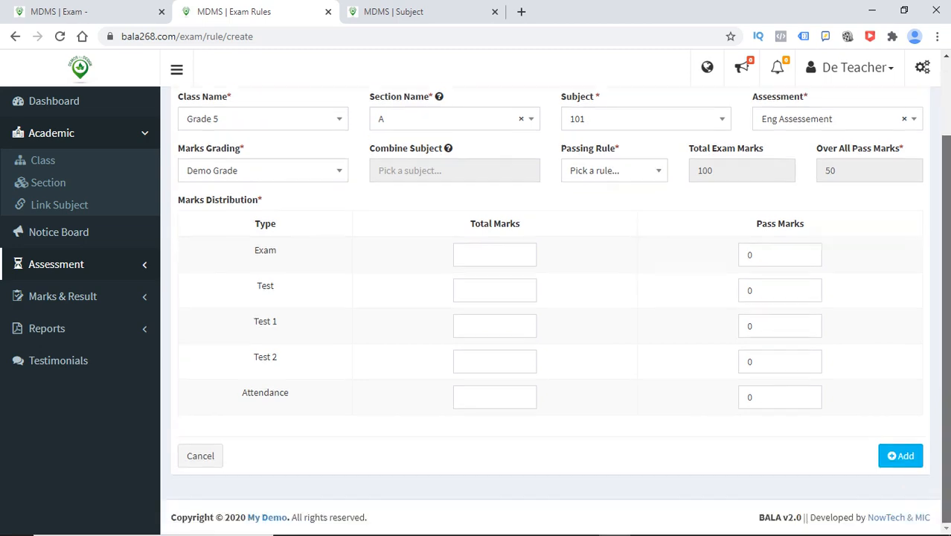
pyautogui.scroll(2, 551, 312)
pyautogui.scroll(-1, 550, 312)
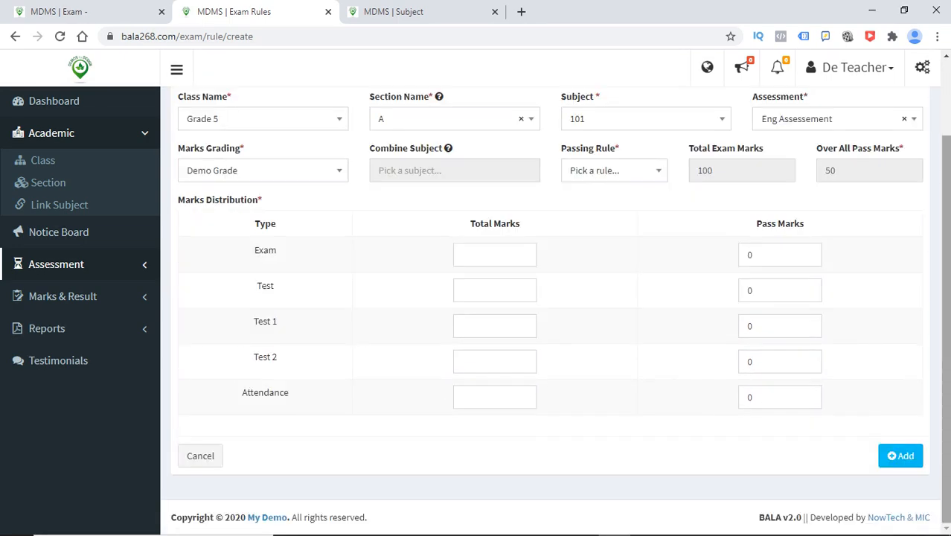
pyautogui.scroll(2, 550, 312)
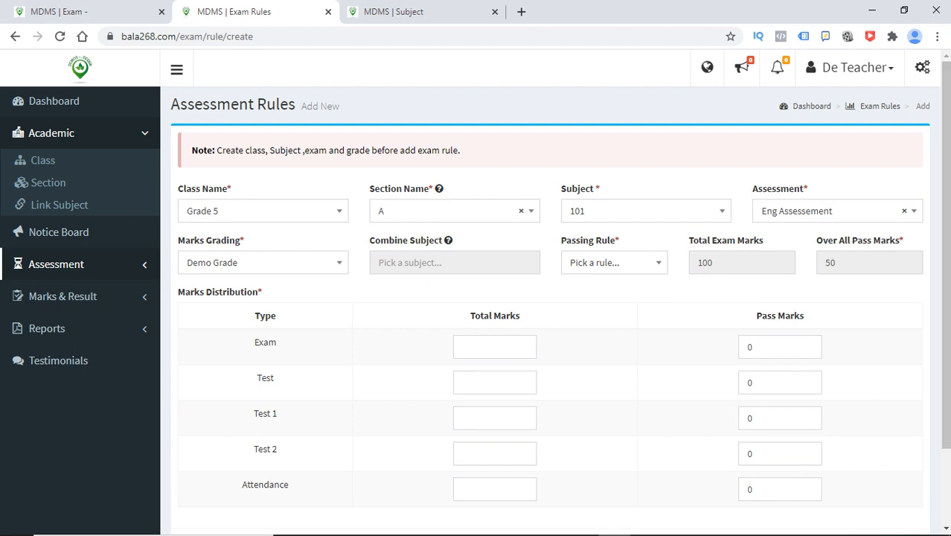
pyautogui.click(614, 262)
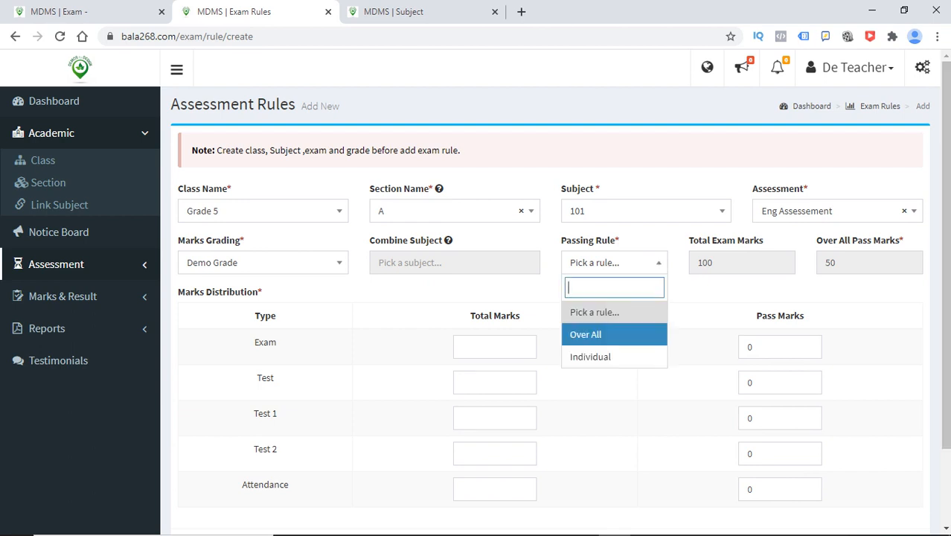
pyautogui.press('Return')
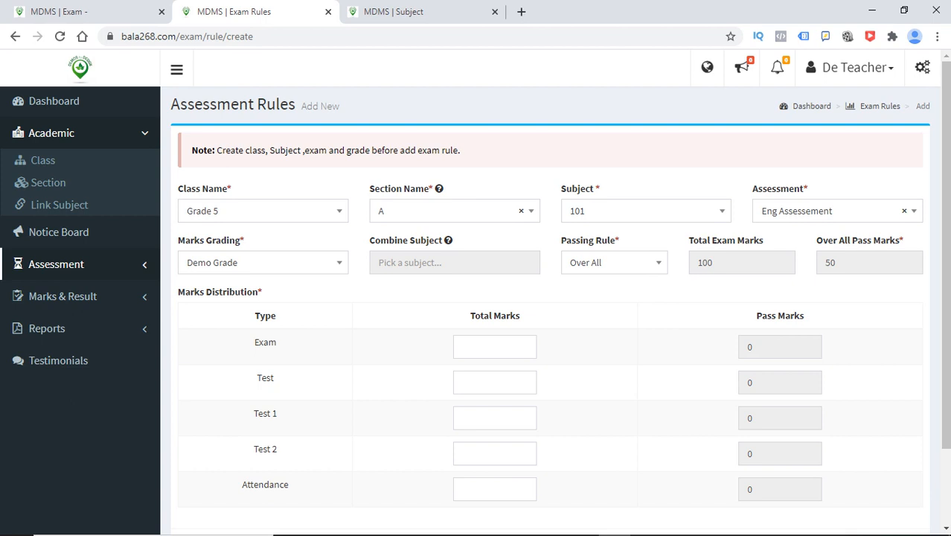
# Examine the overall pass marks and the total and pass marks columns under the Over All passing rule.
pyautogui.doubleClick(830, 263)
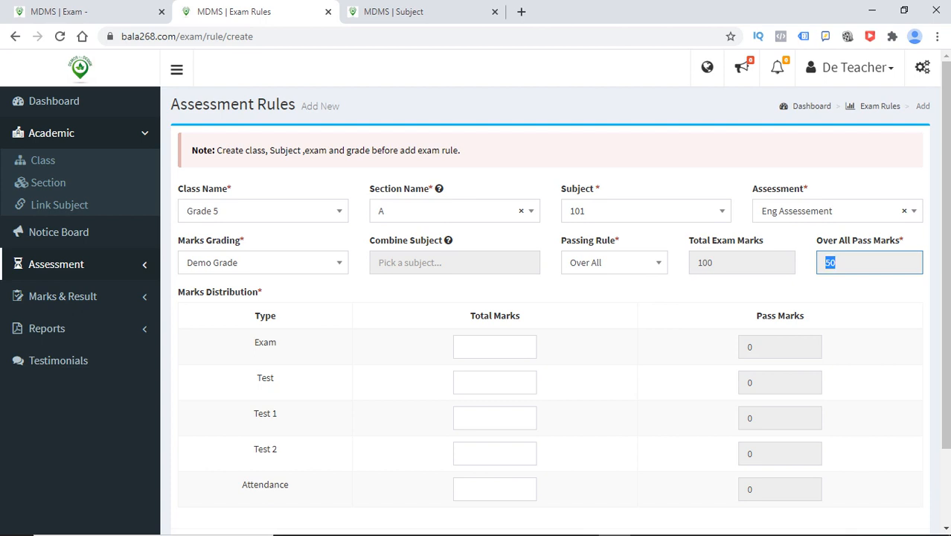
pyautogui.doubleClick(749, 347)
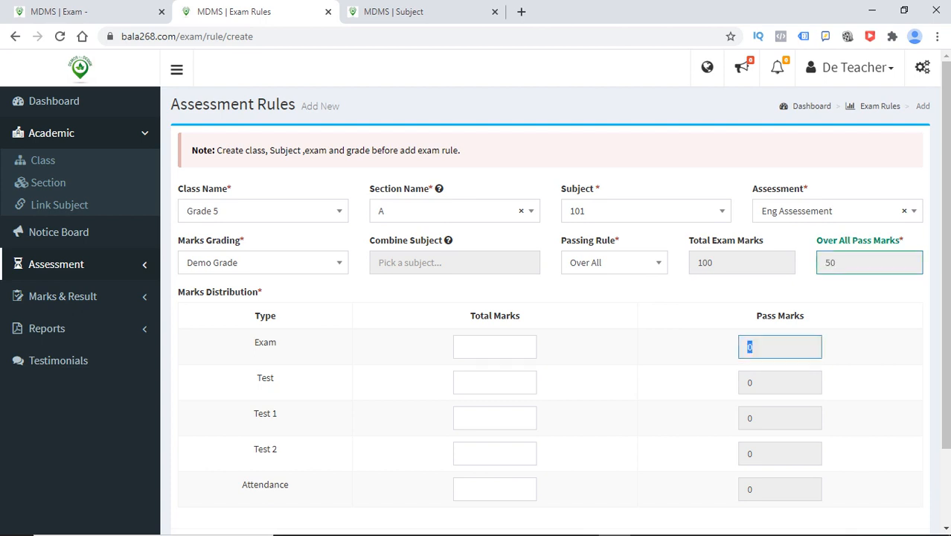
pyautogui.moveTo(470, 315); pyautogui.dragTo(521, 315)
pyautogui.click(521, 315)
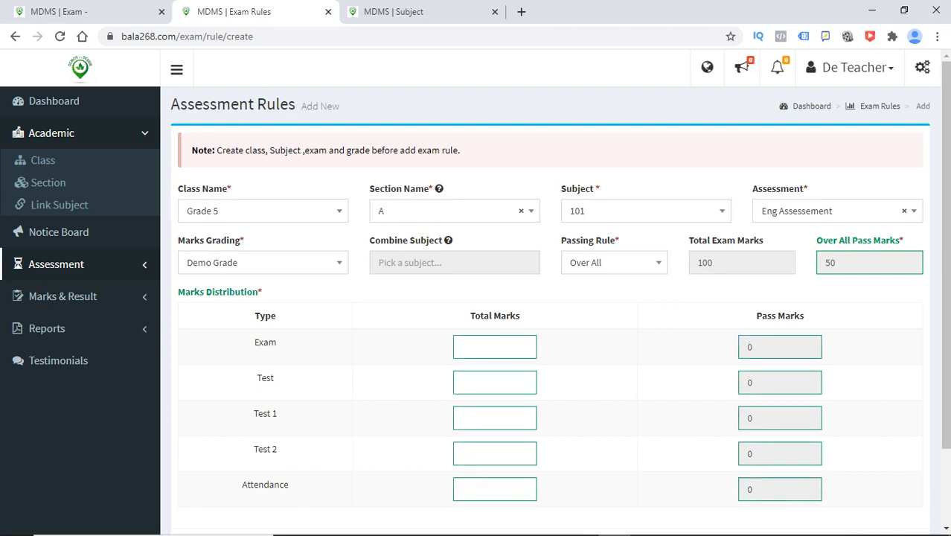
pyautogui.moveTo(805, 315); pyautogui.dragTo(754, 316)
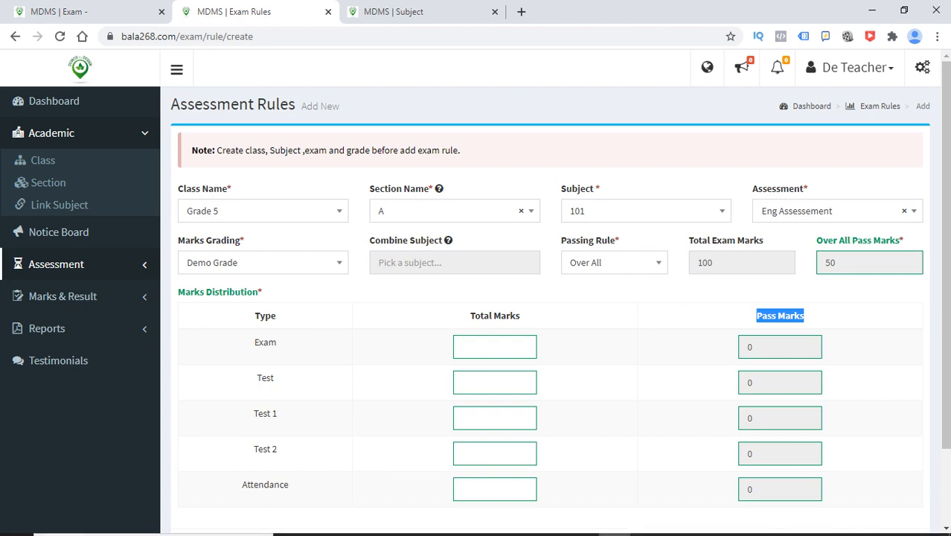
pyautogui.click(614, 262)
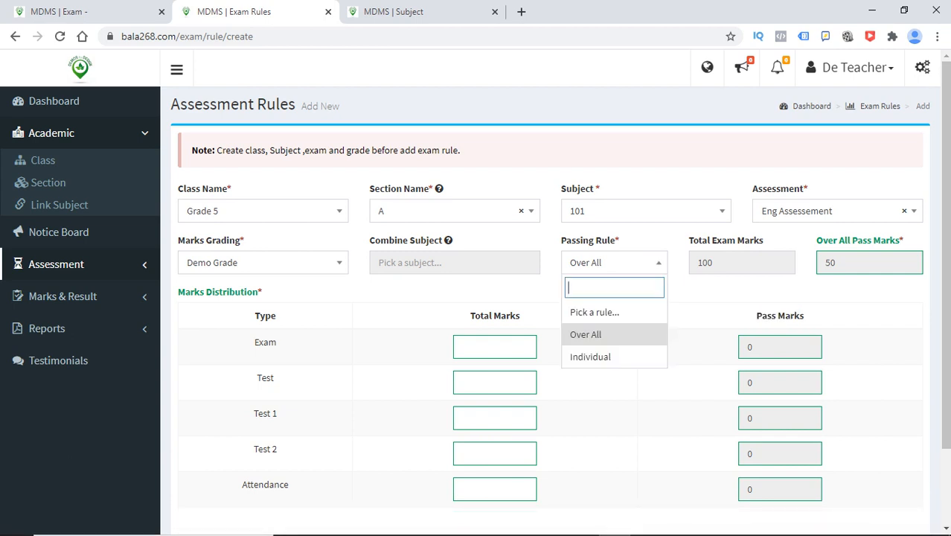
pyautogui.click(614, 263)
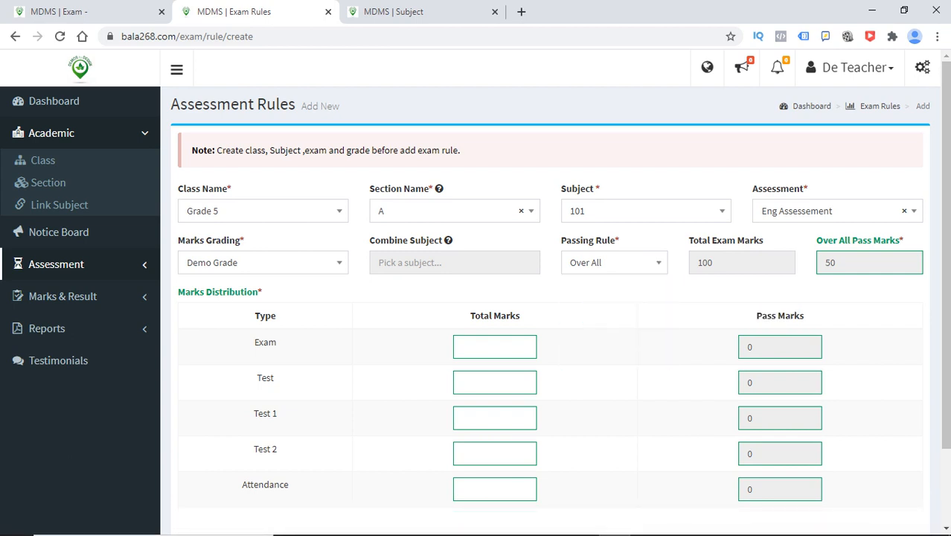
pyautogui.doubleClick(830, 262)
# Try the Individual passing rule with trial pass marks in the marks distribution, and clear the trial entries.
pyautogui.click(615, 263)
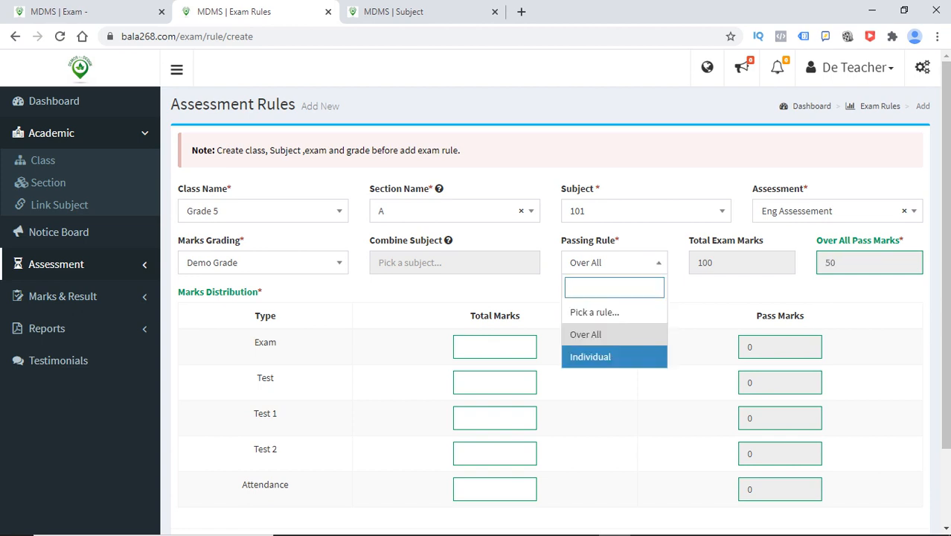
pyautogui.click(587, 355)
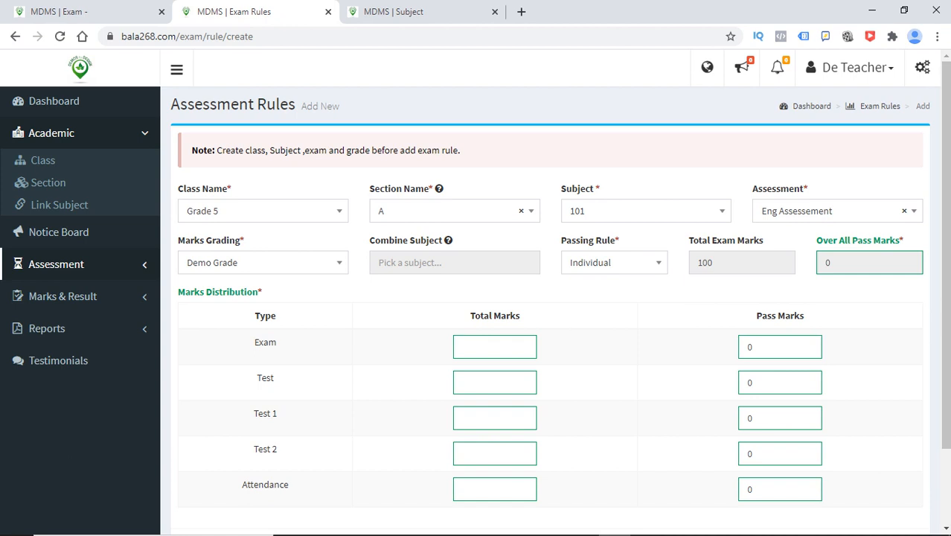
pyautogui.doubleClick(265, 342)
pyautogui.click(265, 343)
pyautogui.write('5')
pyautogui.click(747, 382)
pyautogui.write('6')
pyautogui.write('7')
pyautogui.press('BackSpace')
pyautogui.press('BackSpace')
pyautogui.press('BackSpace')
# Set the passing rule back to Over All and review the total marks column of the marks distribution.
pyautogui.click(614, 262)
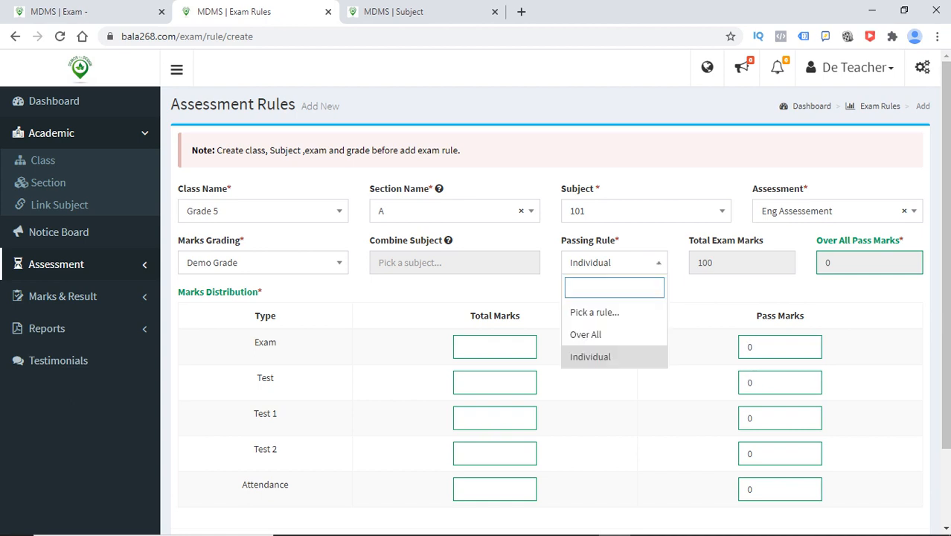
pyautogui.click(584, 333)
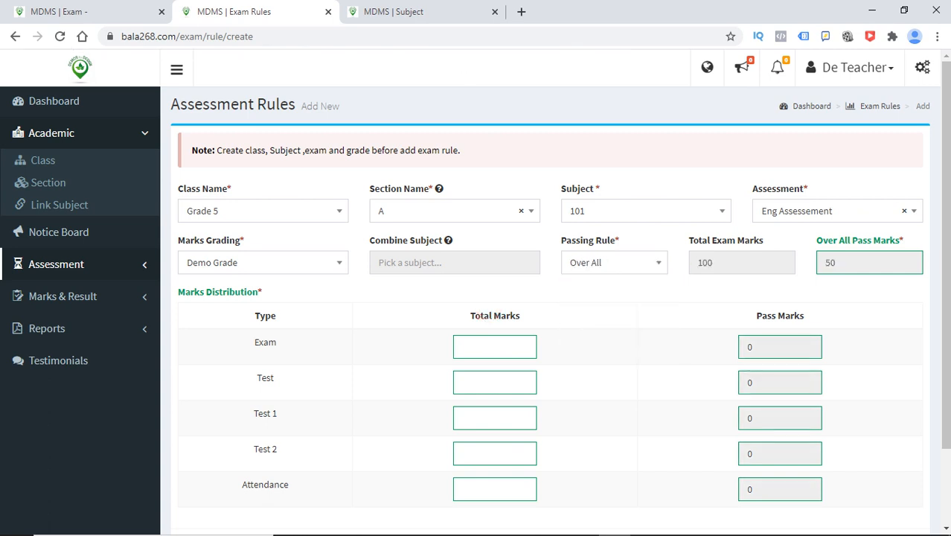
pyautogui.moveTo(946, 287); pyautogui.dragTo(946, 364)
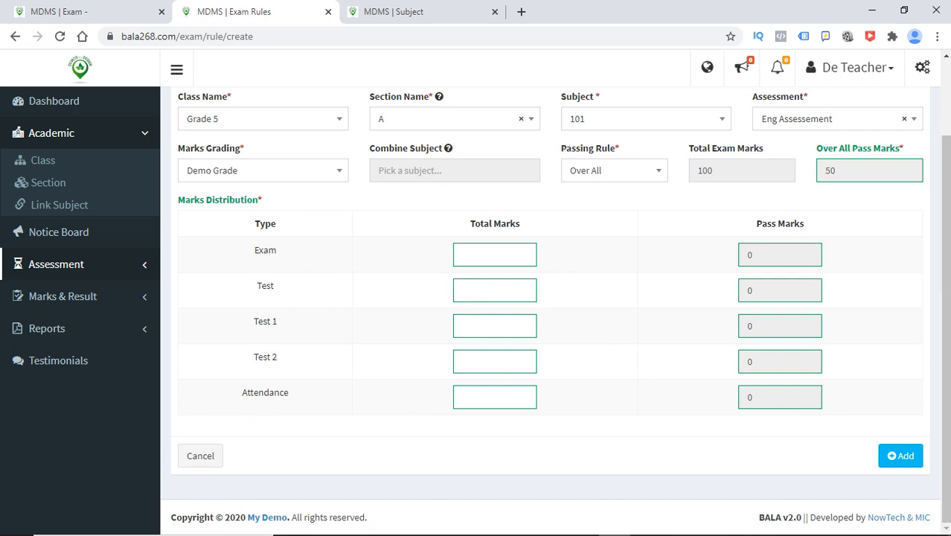
pyautogui.moveTo(469, 224); pyautogui.dragTo(520, 224)
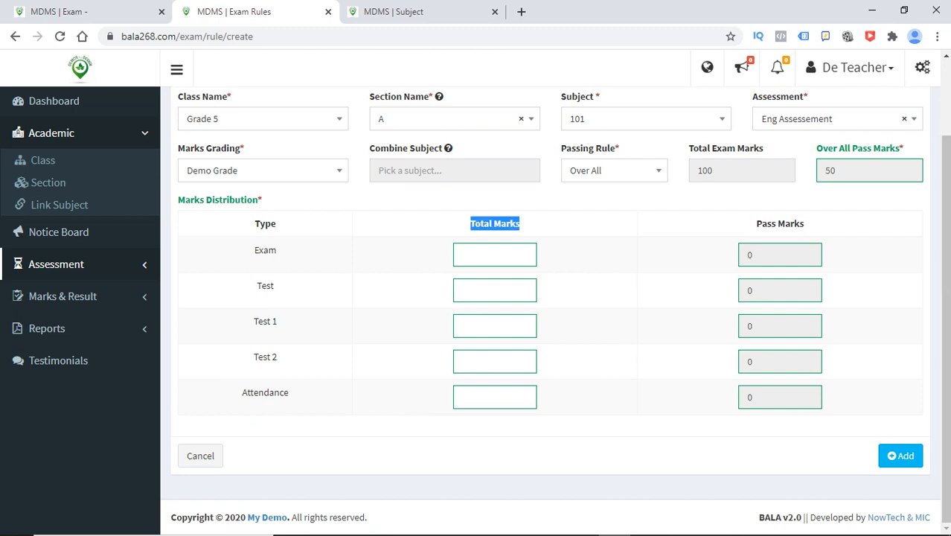
pyautogui.click(520, 224)
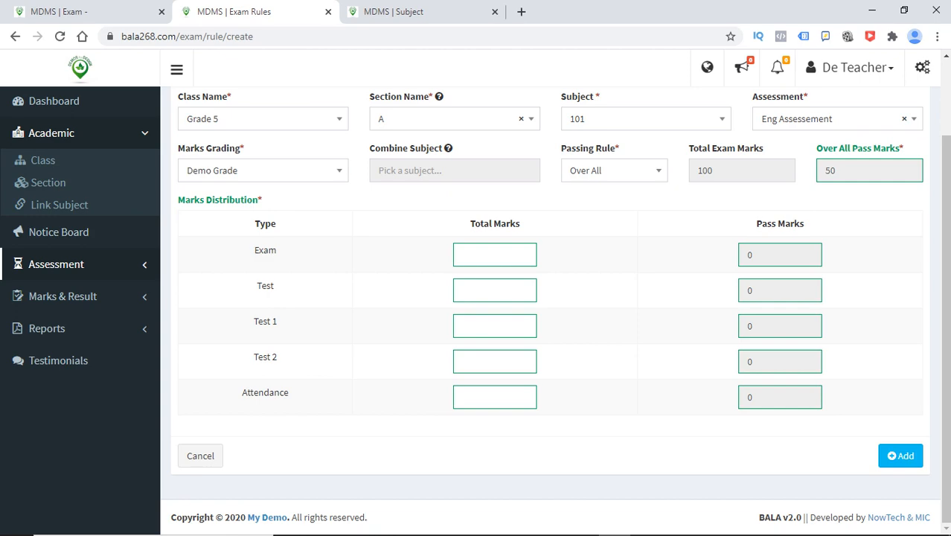
pyautogui.moveTo(946, 335)
pyautogui.mouseDown()
pyautogui.moveTo(945, 260)
pyautogui.moveTo(946, 334)
pyautogui.moveTo(946, 311)
pyautogui.moveTo(945, 319)
pyautogui.mouseUp()
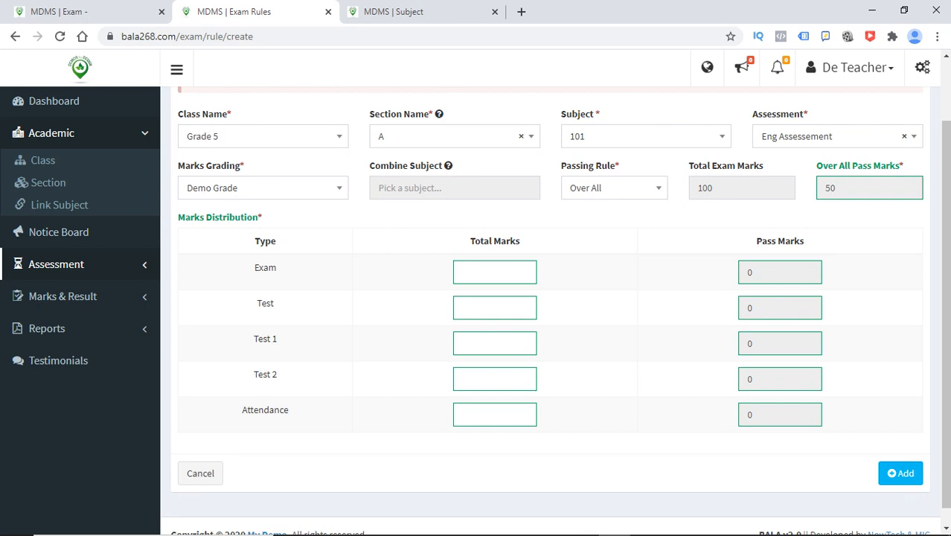
# Set the total marks of the Exam type to 60 for Eng Assessement.
pyautogui.doubleClick(265, 268)
pyautogui.click(266, 270)
pyautogui.write('60')
pyautogui.hotkey('ctrl', 'a')
pyautogui.press('Left')
pyautogui.hotkey('shift', 'Left')
pyautogui.hotkey('shift', 'Left')
pyautogui.press('Left')
pyautogui.doubleClick(266, 268)
pyautogui.click(266, 268)
pyautogui.moveTo(474, 272); pyautogui.dragTo(462, 273)
pyautogui.click(461, 272)
pyautogui.click(463, 307)
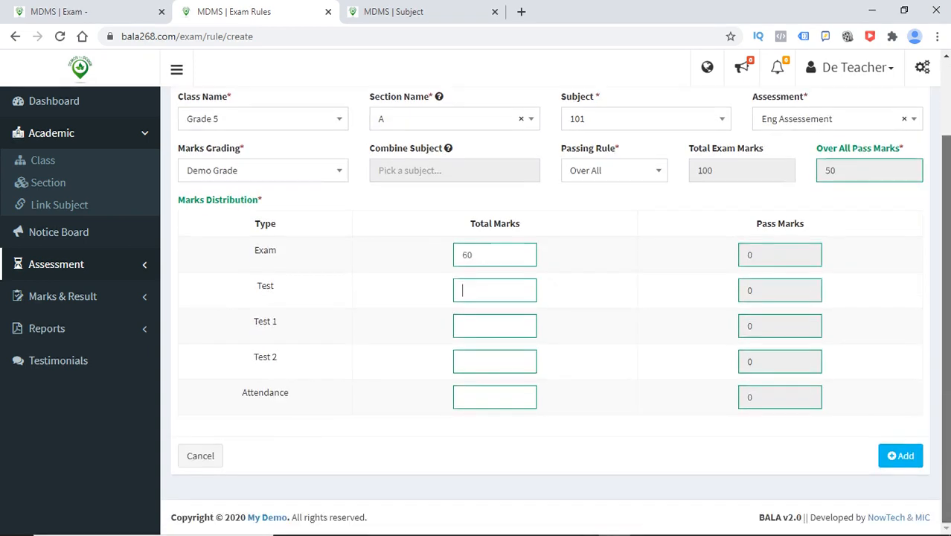
# Change the rule's assessment to Math Assessment.
pyautogui.scroll(1, 550, 307)
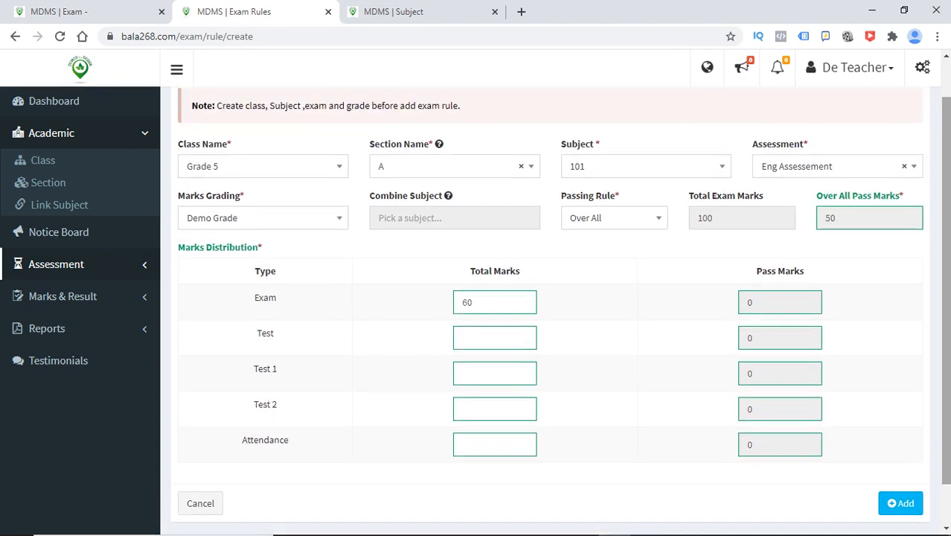
pyautogui.click(837, 166)
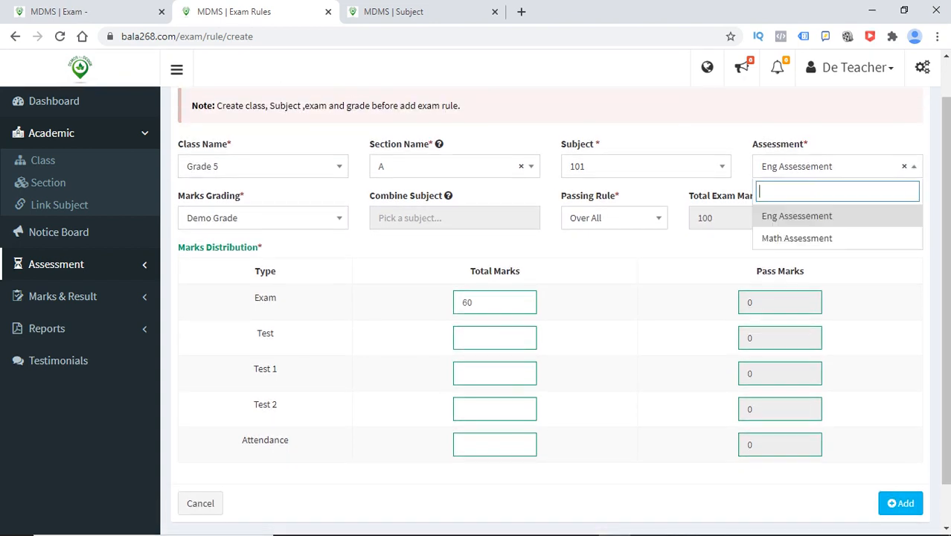
pyautogui.click(837, 166)
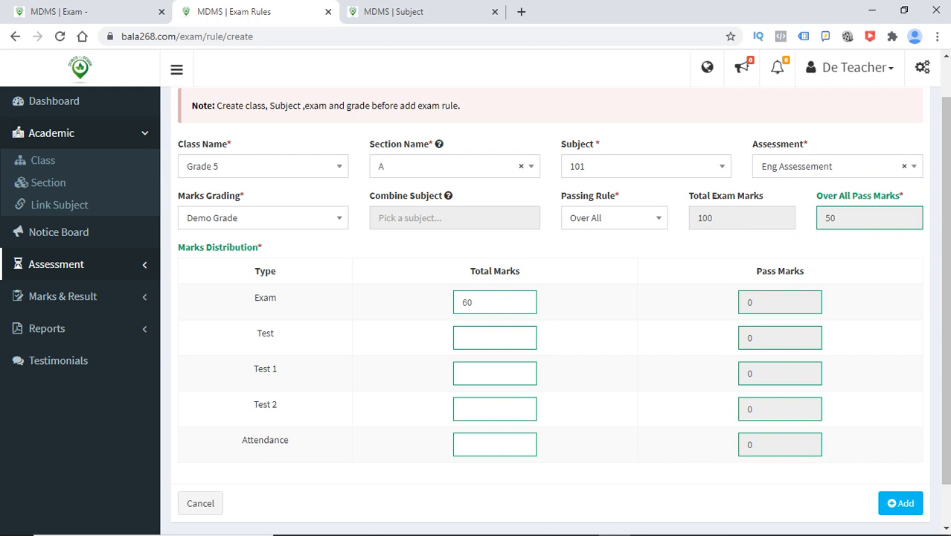
pyautogui.click(837, 166)
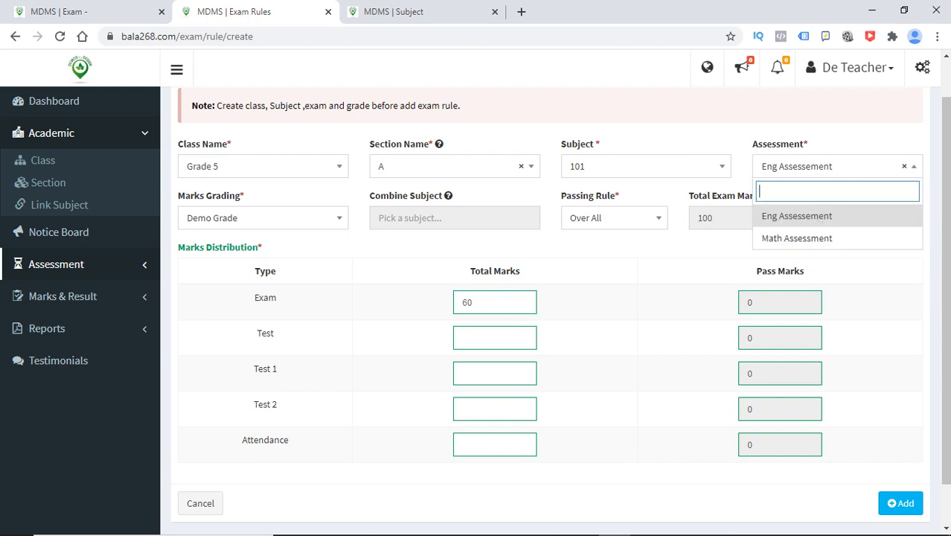
pyautogui.click(796, 237)
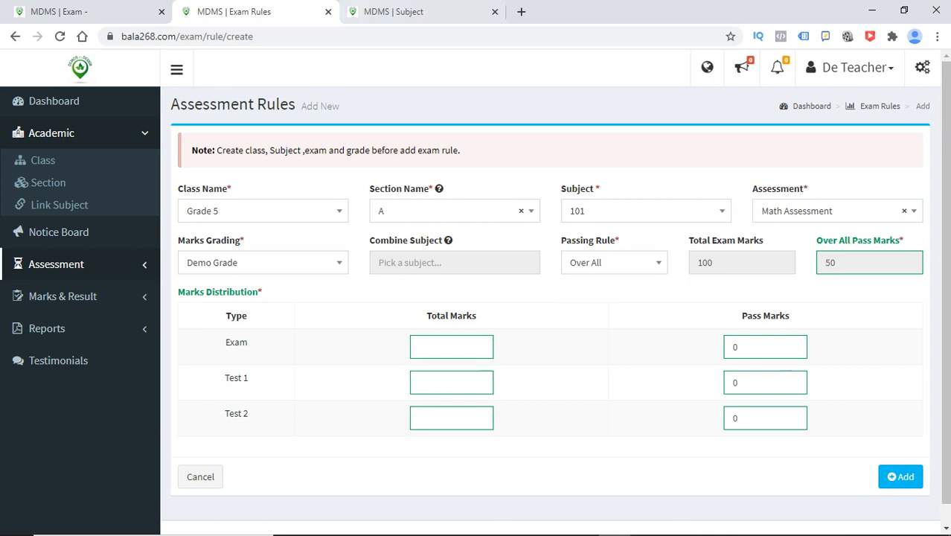
# Open the assessment type list in the subject list's browser tab to compare the marks distribution types of each assessment.
pyautogui.click(394, 12)
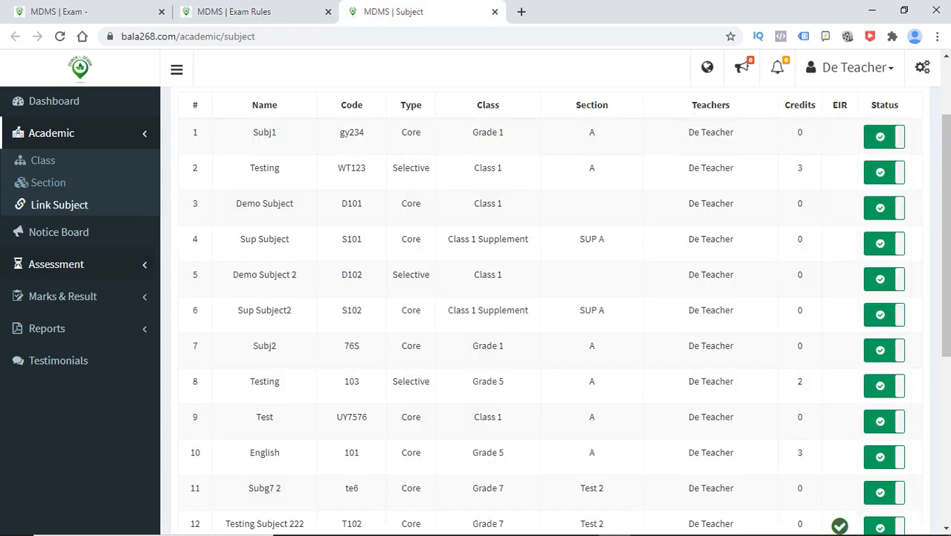
pyautogui.click(55, 264)
pyautogui.click(41, 268)
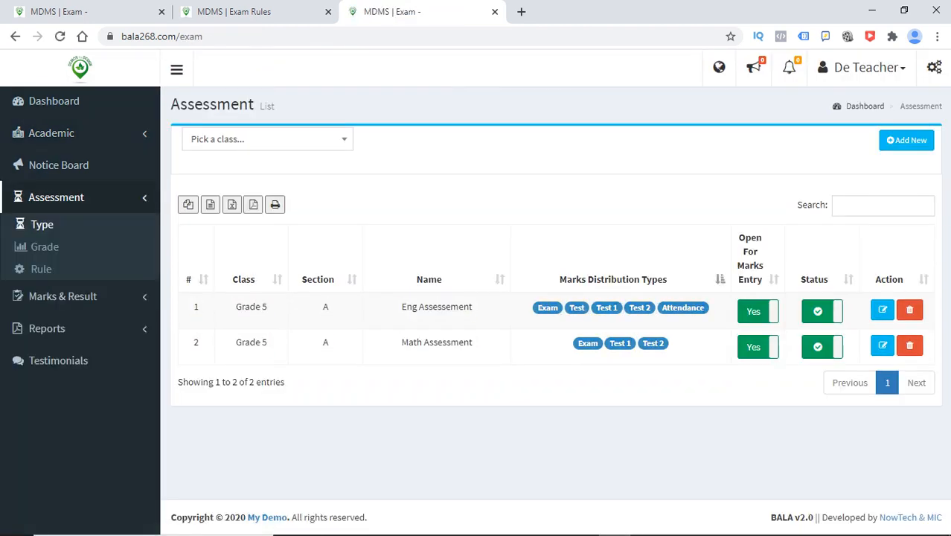
# Return to the new assessment rule form and set the Exam total marks to 60 for Math Assessment.
pyautogui.click(233, 11)
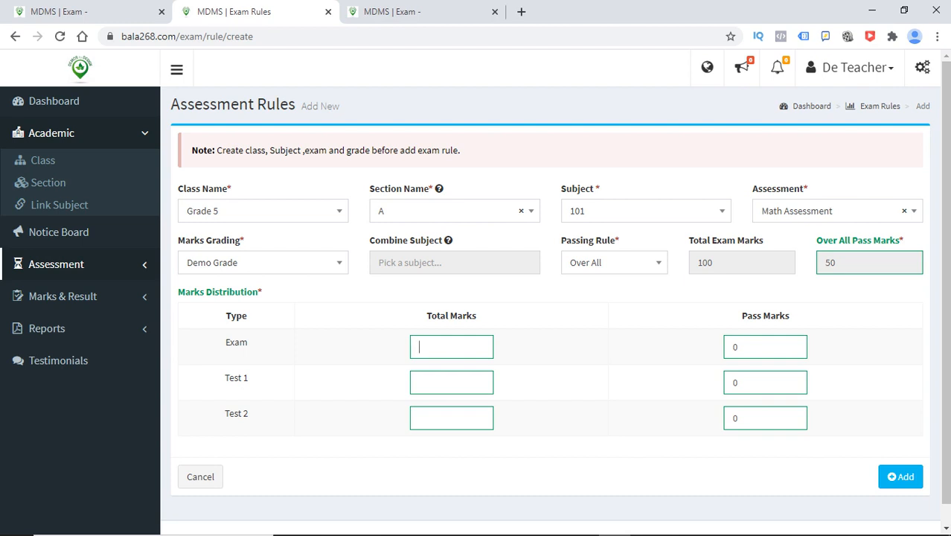
pyautogui.write('60')
pyautogui.moveTo(477, 316); pyautogui.dragTo(425, 316)
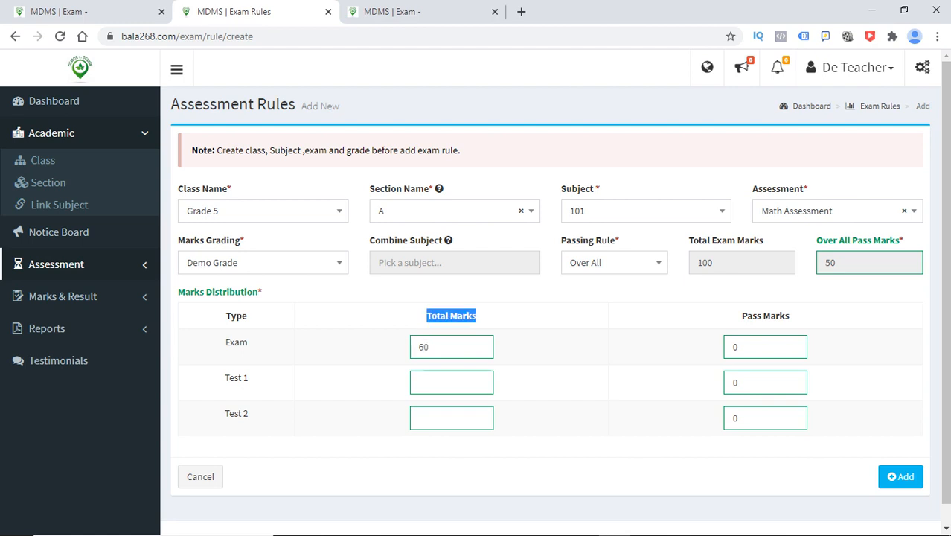
pyautogui.click(425, 316)
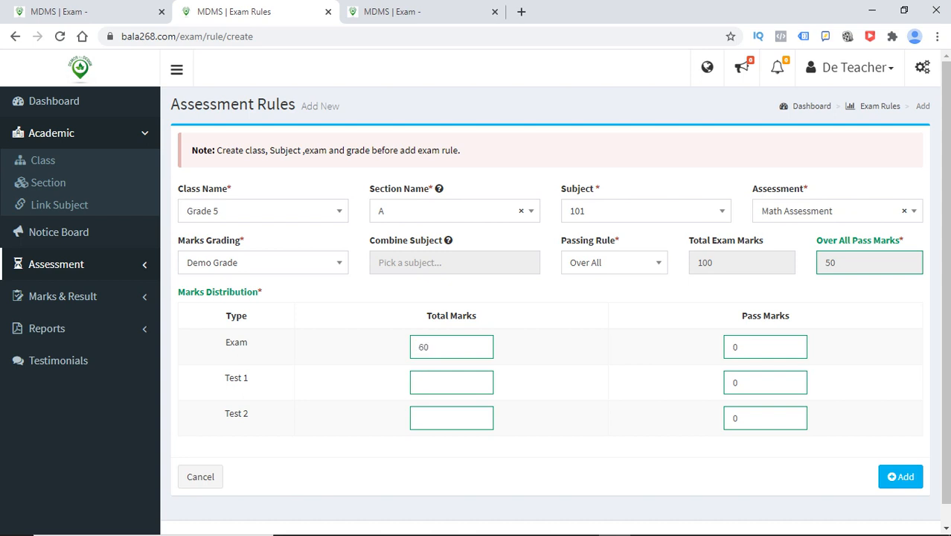
pyautogui.click(451, 382)
pyautogui.doubleClick(446, 347)
pyautogui.click(451, 346)
pyautogui.click(451, 382)
pyautogui.click(451, 418)
pyautogui.click(451, 382)
# Change the rule's assessment to Eng Assessement and set the Exam total marks to 60.
pyautogui.click(837, 211)
pyautogui.click(797, 260)
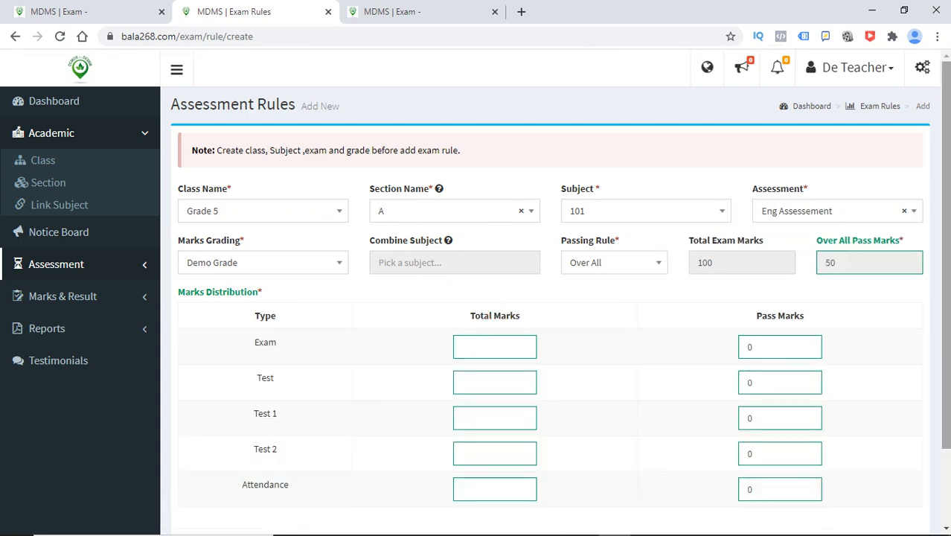
pyautogui.scroll(-2, 551, 298)
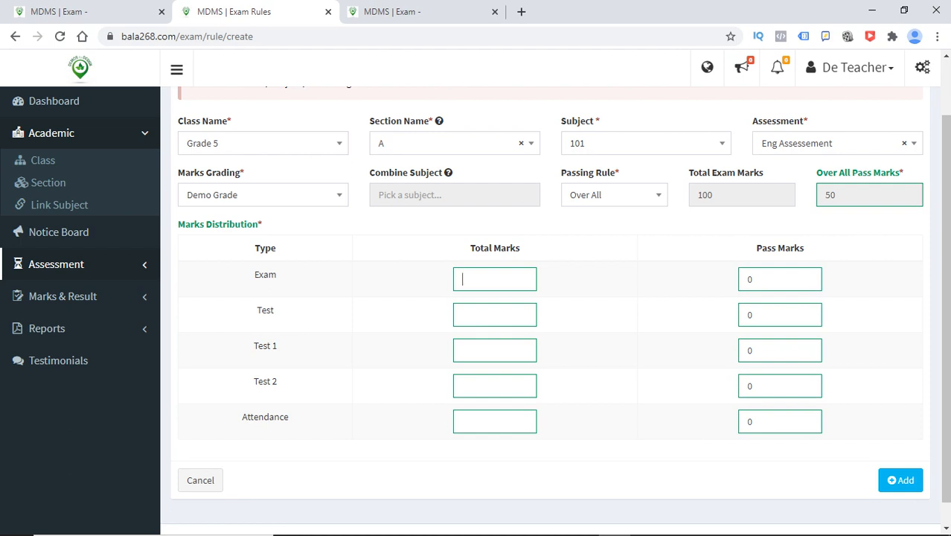
pyautogui.write('60')
# Switch the passing rule to Individual and back to Over All.
pyautogui.click(614, 195)
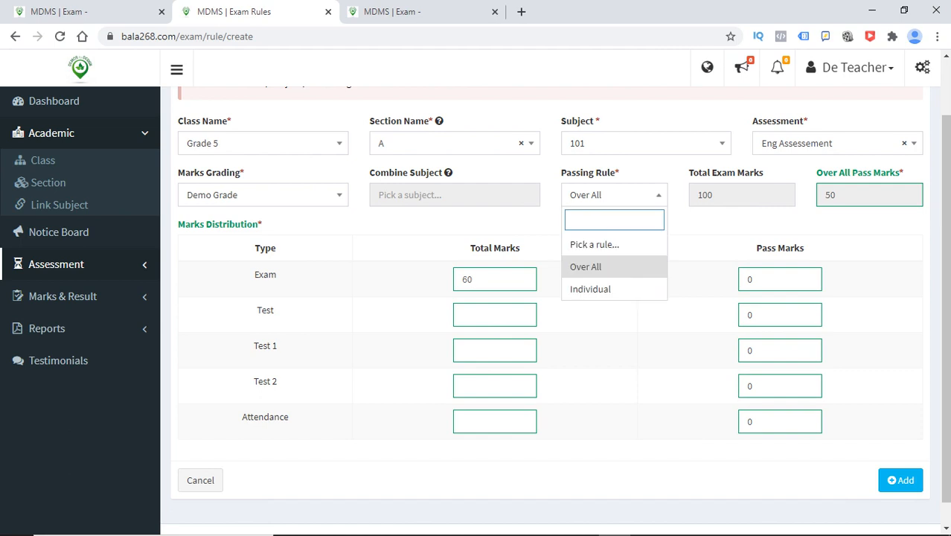
pyautogui.press('Up')
pyautogui.press('Down')
pyautogui.press('Down')
pyautogui.press('Return')
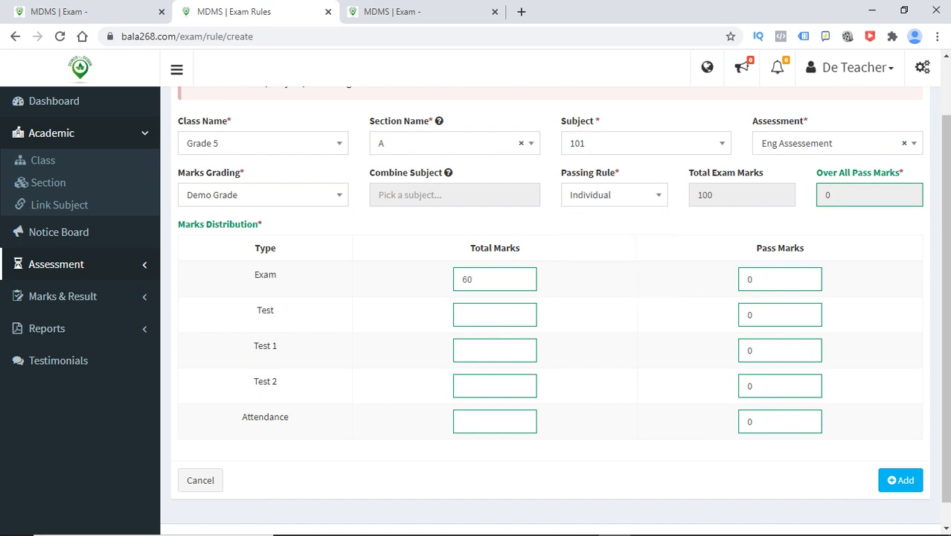
pyautogui.press('Down')
pyautogui.press('Up')
pyautogui.press('Return')
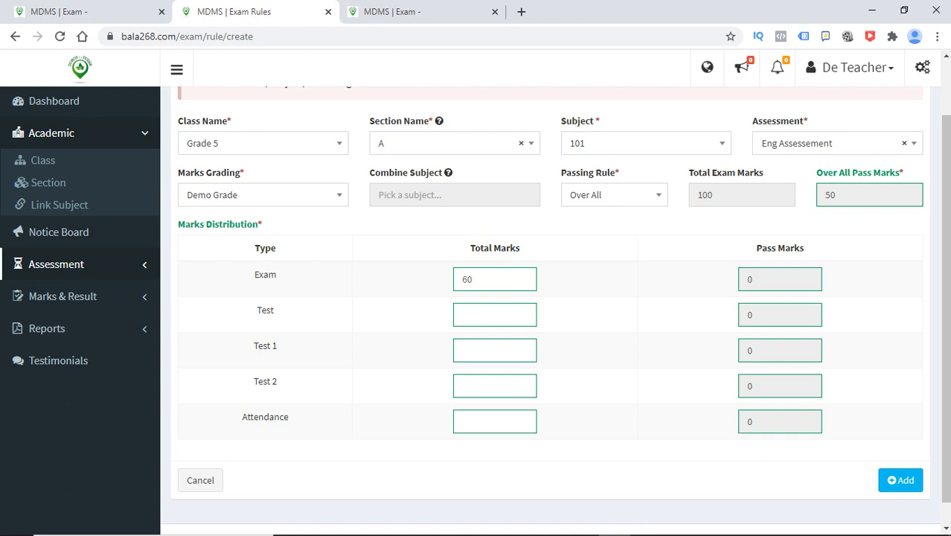
# Set the total marks to 10 for Test, 30 for Test 1 and 0 for Test 2.
pyautogui.write('10')
pyautogui.write('30')
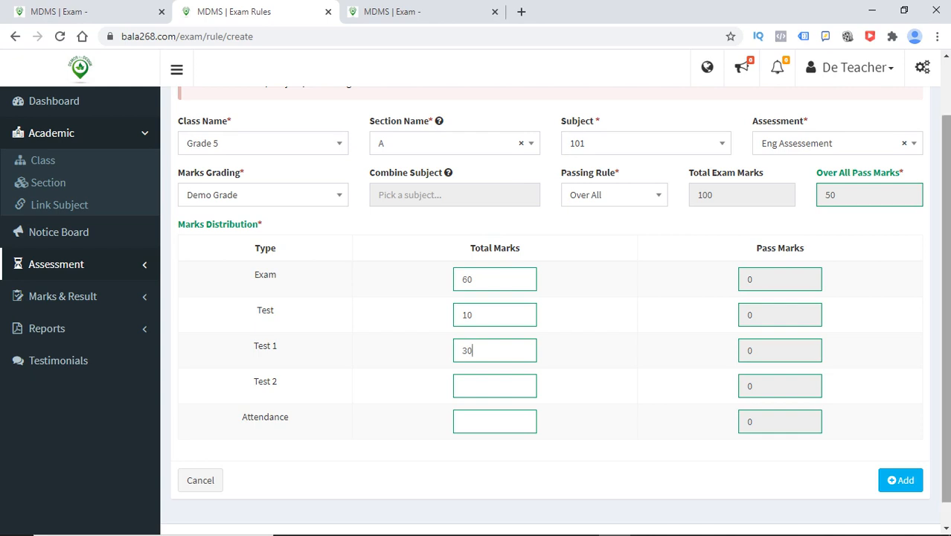
pyautogui.moveTo(946, 308); pyautogui.dragTo(946, 329)
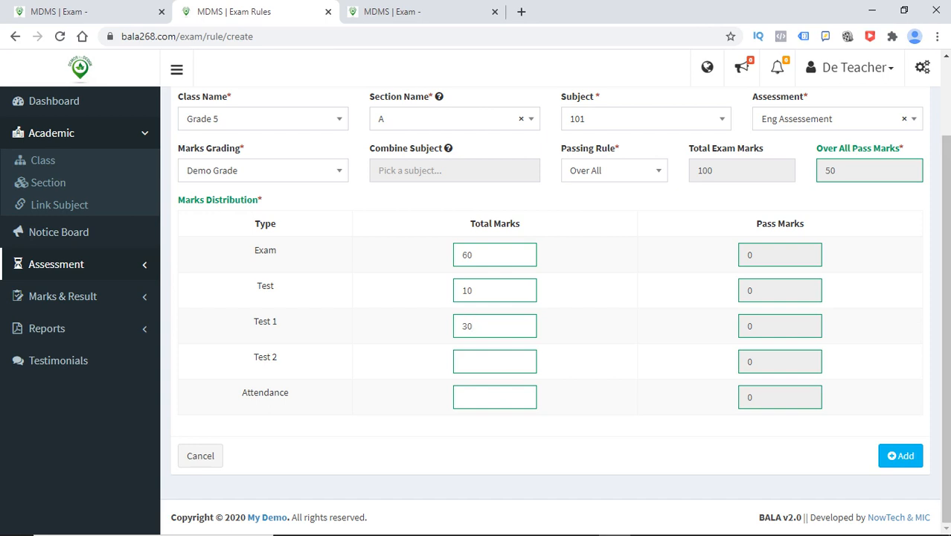
pyautogui.moveTo(946, 328); pyautogui.dragTo(945, 301)
pyautogui.click(495, 395)
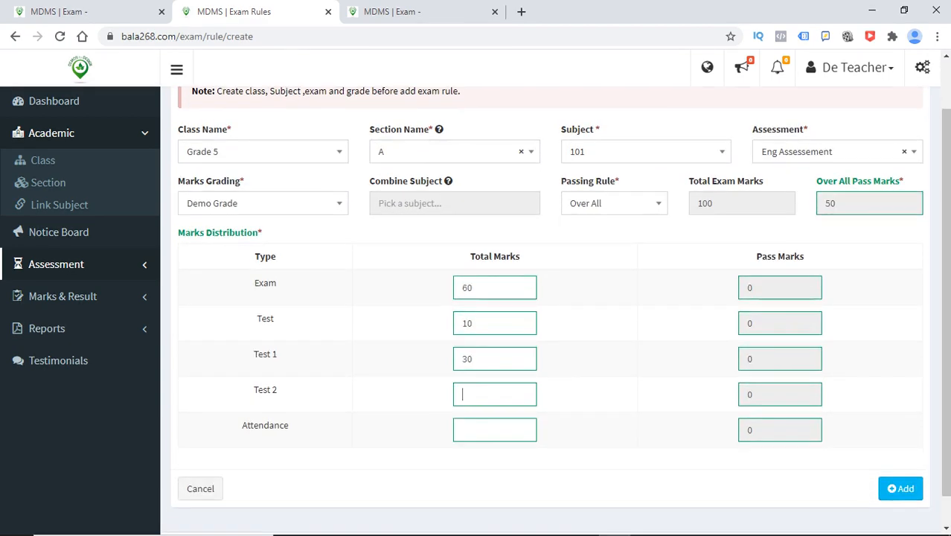
pyautogui.write('0')
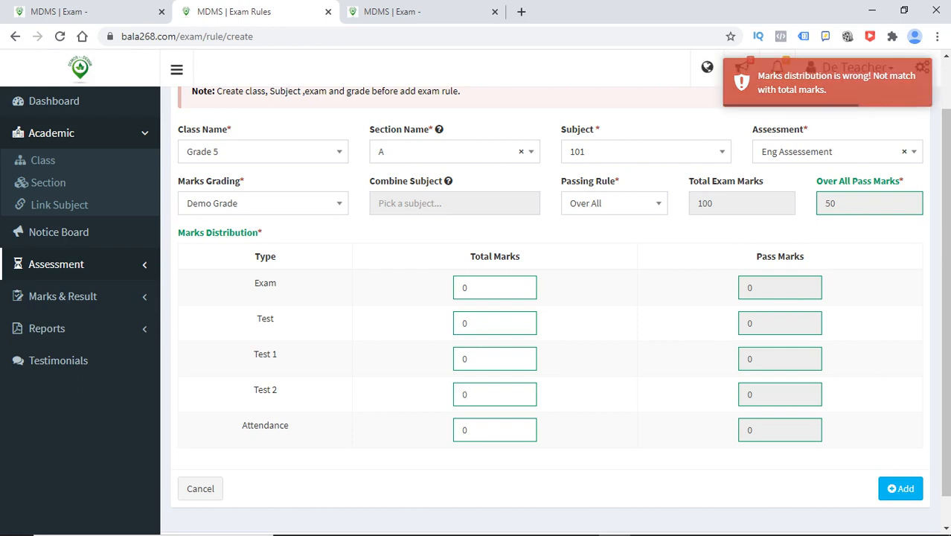
# Check the total exam marks and set the Exam type's total marks to 60.
pyautogui.doubleClick(705, 203)
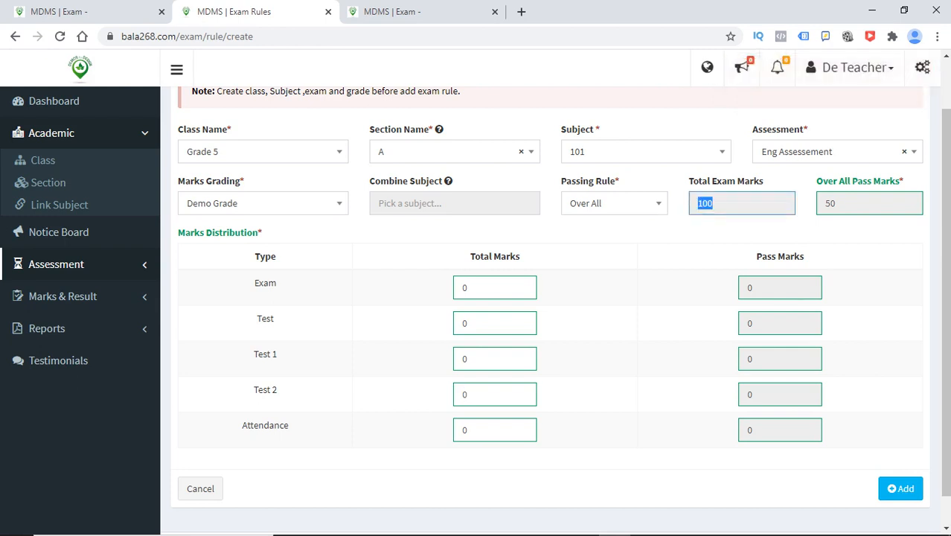
pyautogui.click(741, 228)
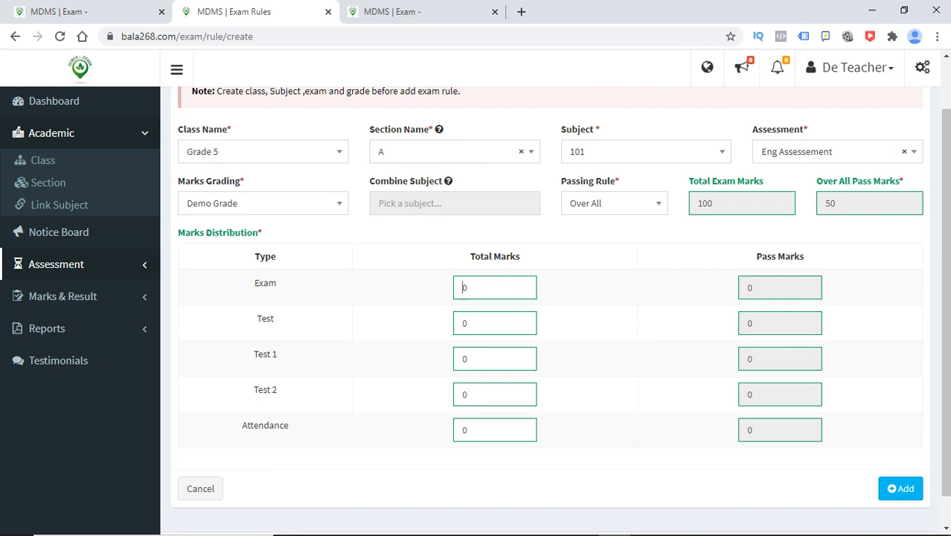
pyautogui.moveTo(713, 204); pyautogui.dragTo(696, 204)
pyautogui.click(703, 204)
pyautogui.write('6')
pyautogui.doubleClick(264, 283)
pyautogui.click(265, 283)
pyautogui.doubleClick(472, 287)
pyautogui.click(476, 288)
# Set the total marks of both Test and Test 1 to 10.
pyautogui.click(463, 323)
pyautogui.write('1')
pyautogui.click(463, 358)
pyautogui.write('1')
# Complete the distribution with 15 marks for Test 2 and 5 for Attendance, and add the assessment rule.
pyautogui.click(464, 394)
pyautogui.write('1')
pyautogui.press('Delete')
pyautogui.write('5')
pyautogui.press('BackSpace')
pyautogui.write('5')
pyautogui.doubleClick(470, 358)
pyautogui.click(476, 430)
pyautogui.moveTo(946, 313); pyautogui.dragTo(945, 340)
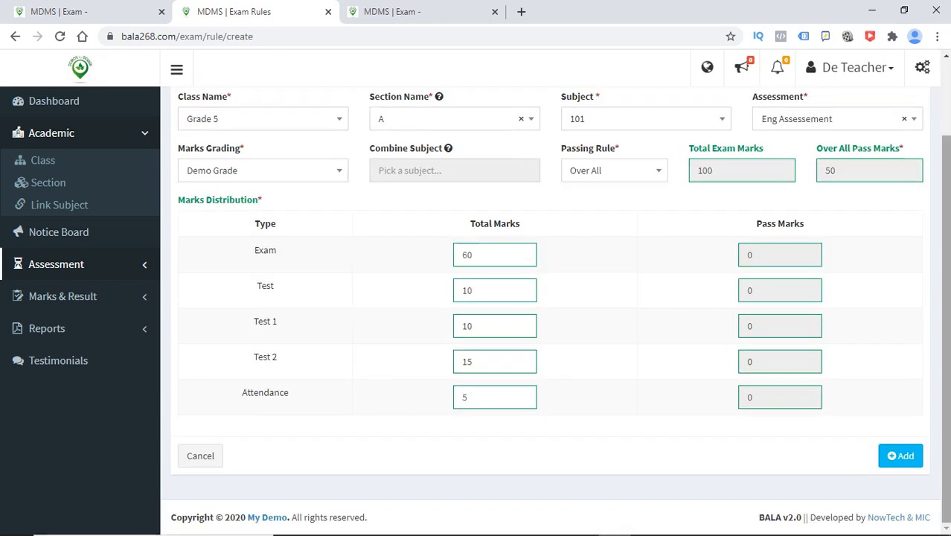
pyautogui.click(901, 456)
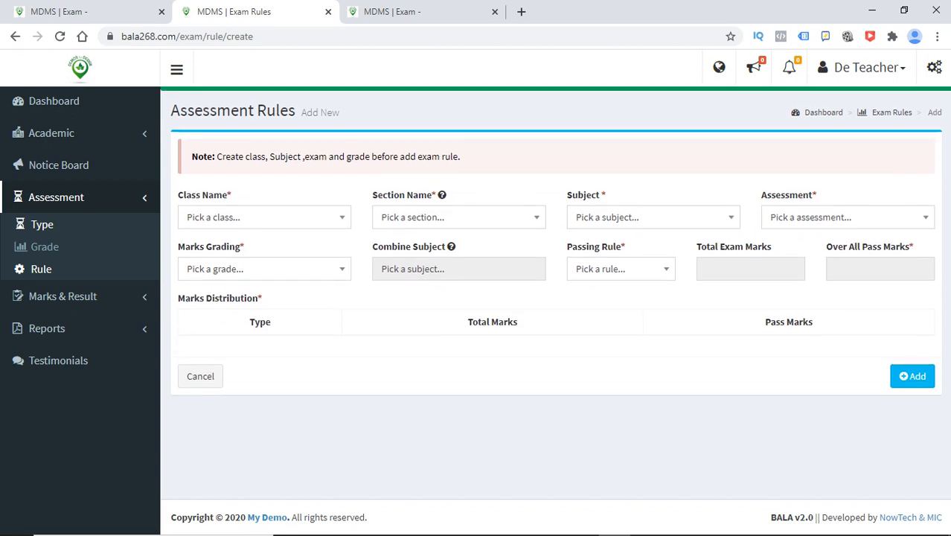
# Select class Grade 5 and section A for another assessment rule.
pyautogui.click(264, 212)
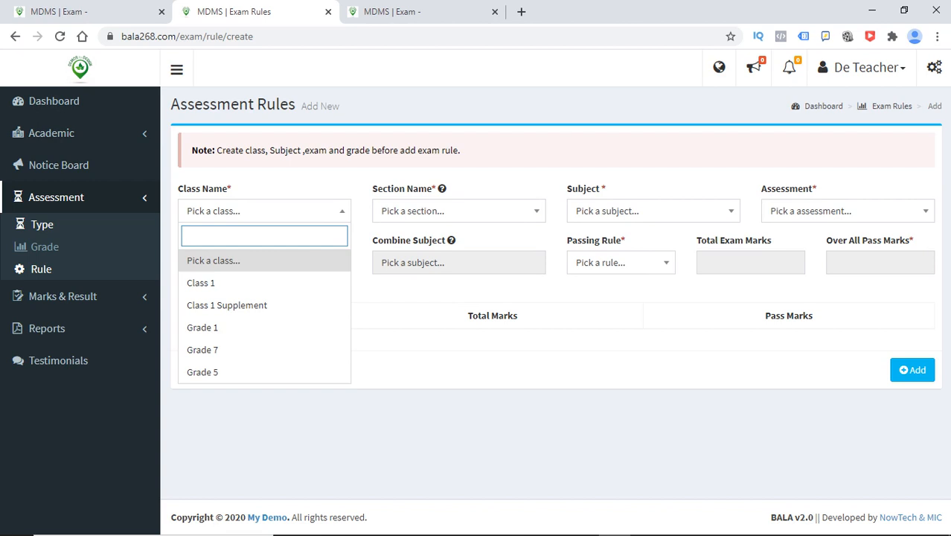
pyautogui.write('gr')
pyautogui.click(264, 305)
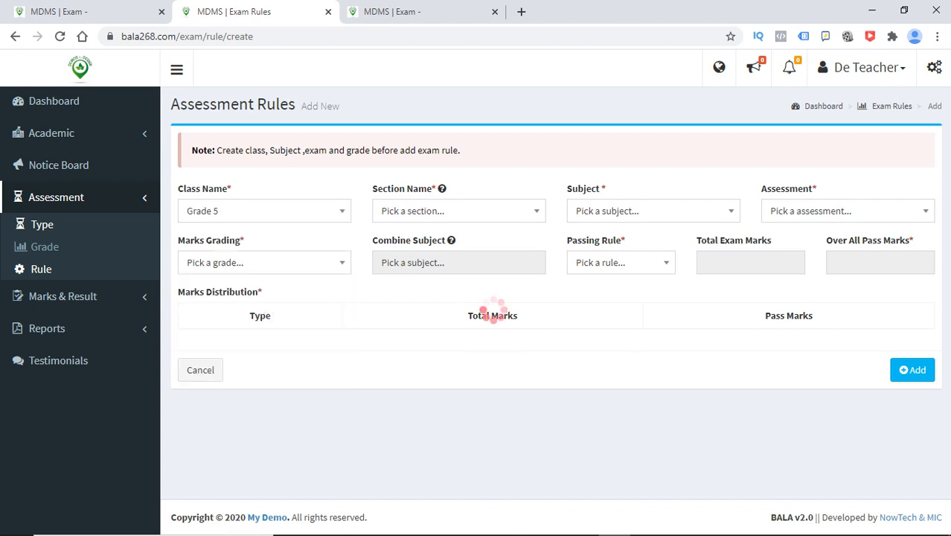
pyautogui.click(459, 211)
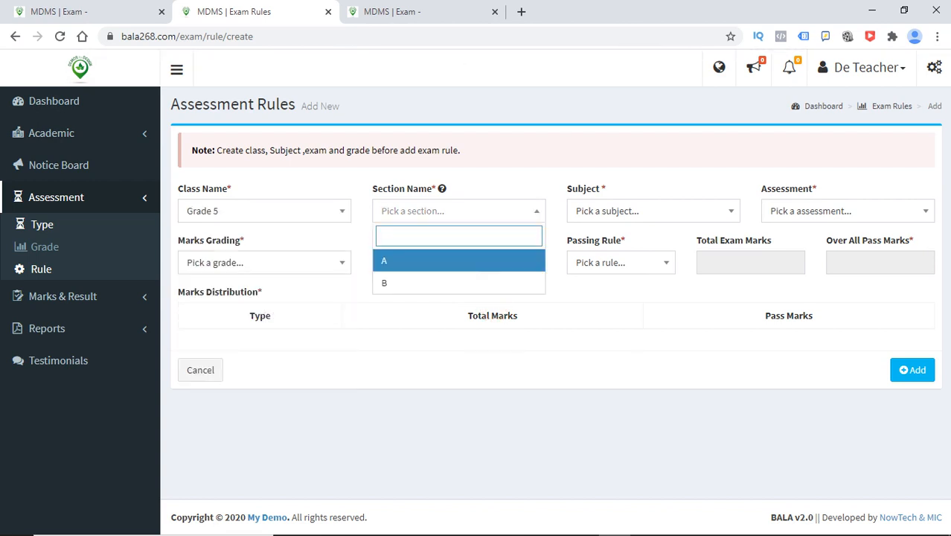
pyautogui.click(459, 261)
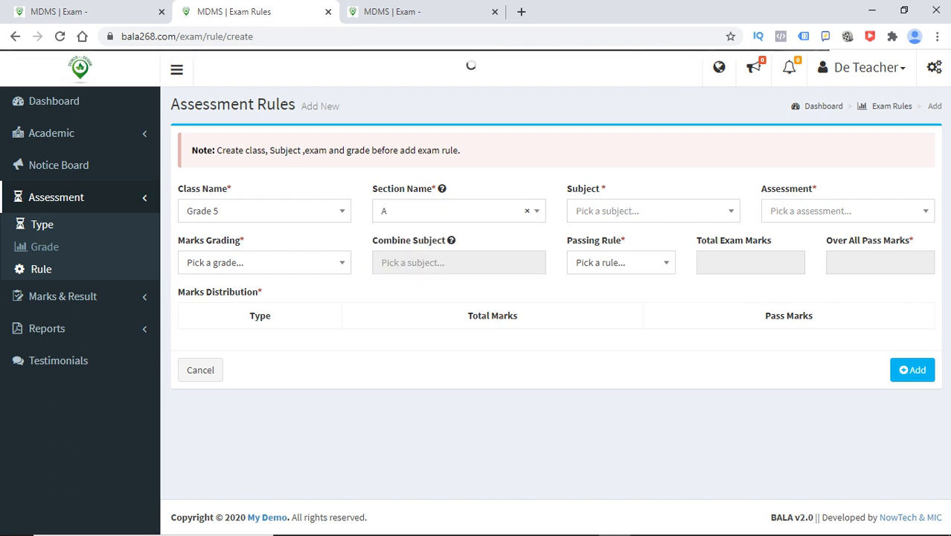
# Open the linked subject list in the assessment list's browser tab to check the codes offered for the rule's subject.
pyautogui.click(653, 212)
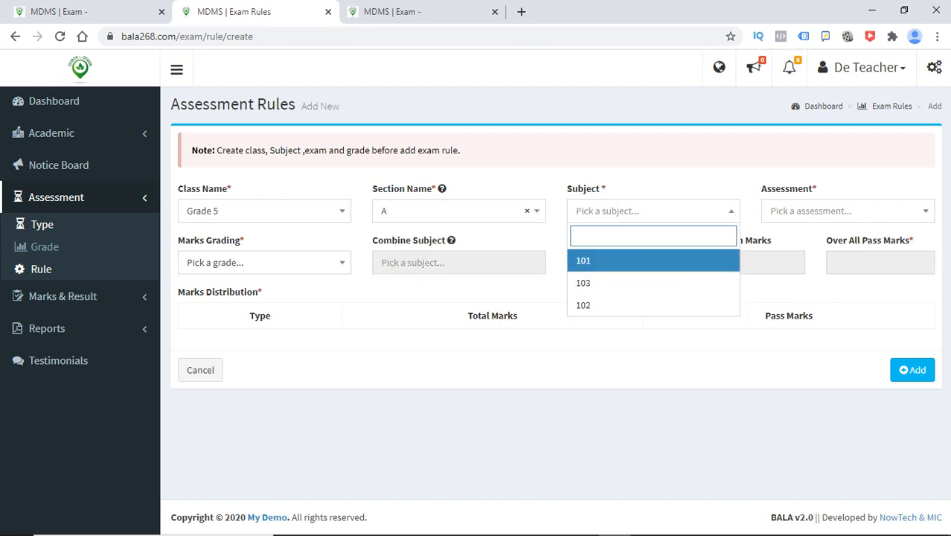
pyautogui.click(406, 11)
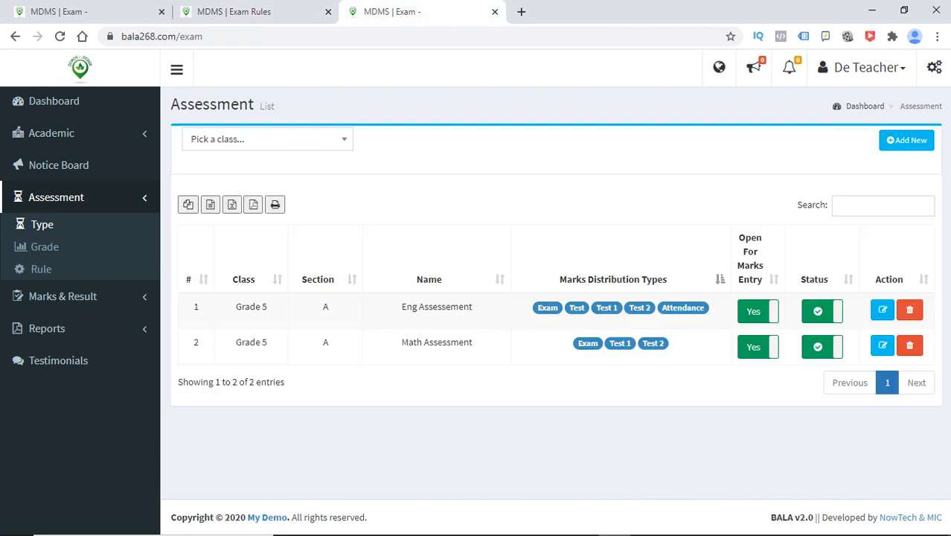
pyautogui.moveTo(409, 343); pyautogui.dragTo(474, 343)
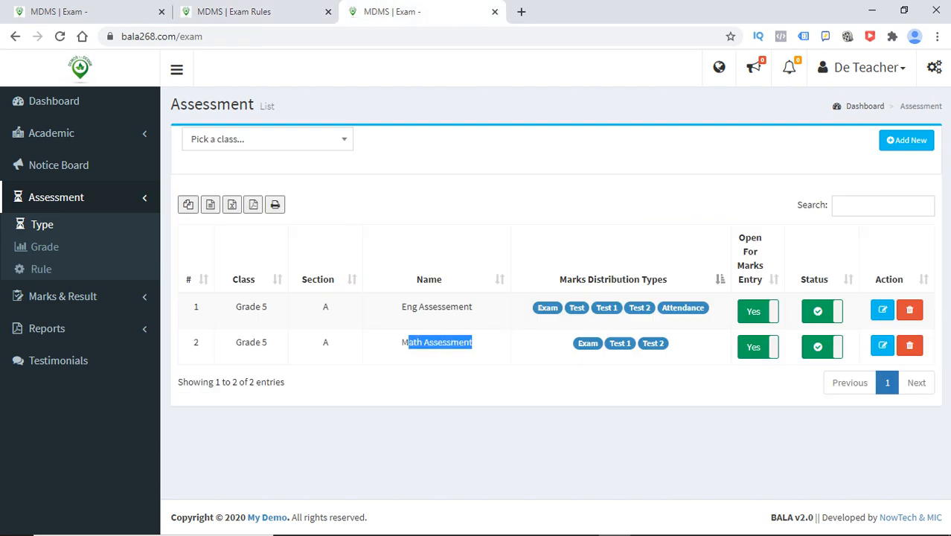
pyautogui.click(474, 343)
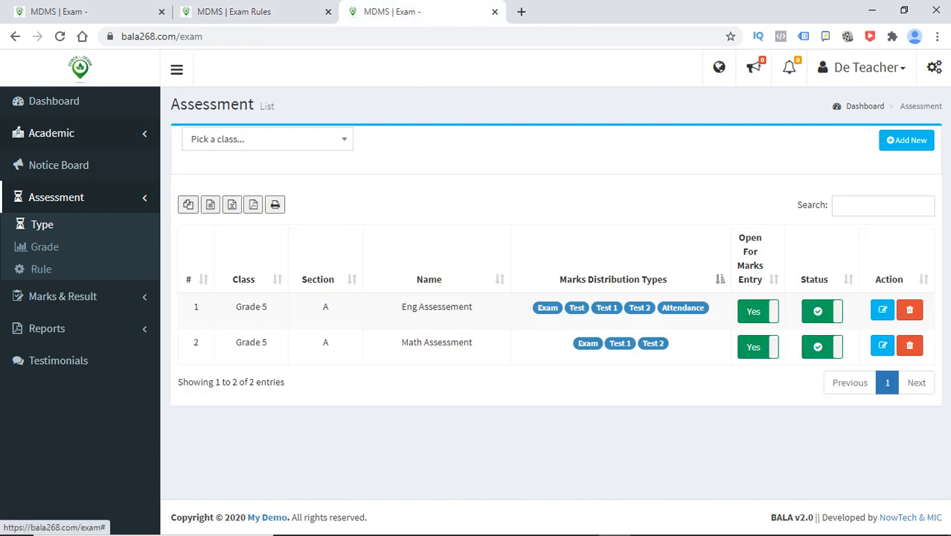
pyautogui.click(51, 132)
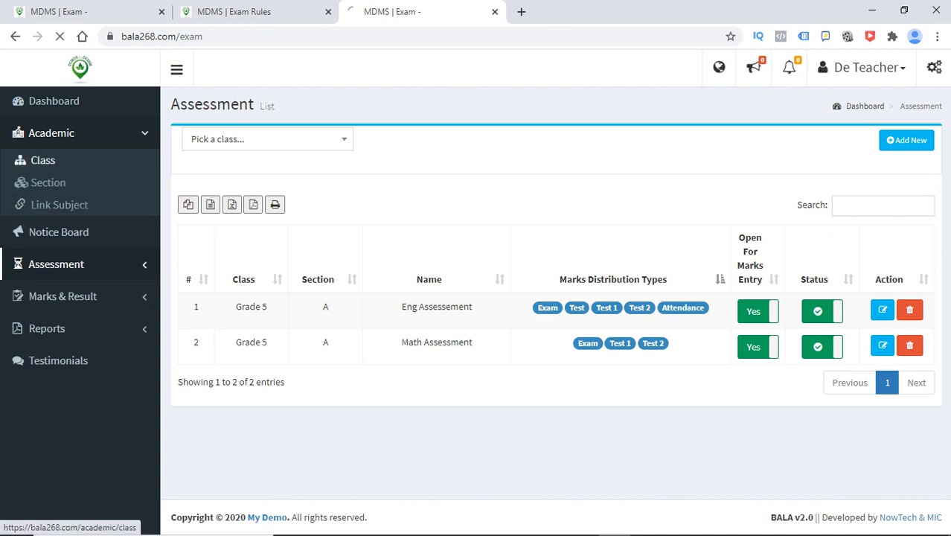
pyautogui.click(42, 160)
pyautogui.click(235, 12)
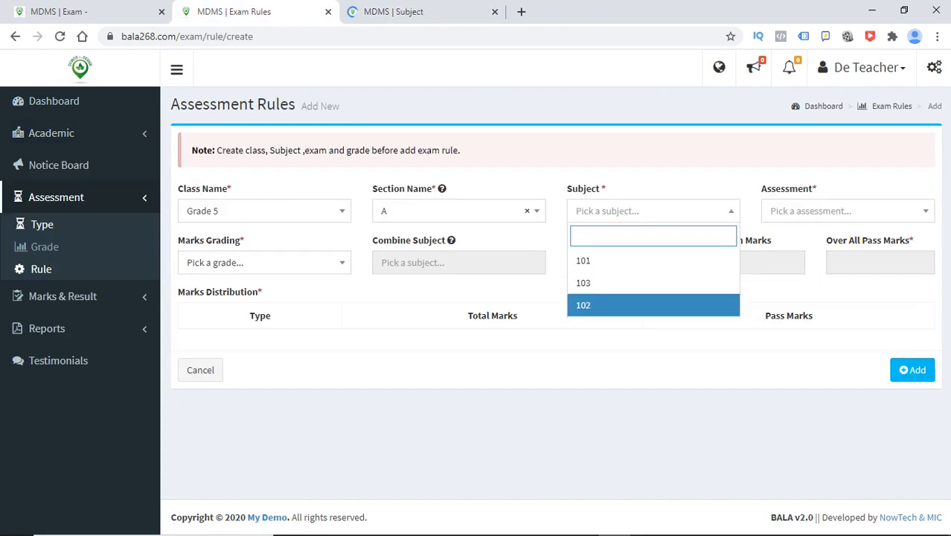
pyautogui.click(405, 12)
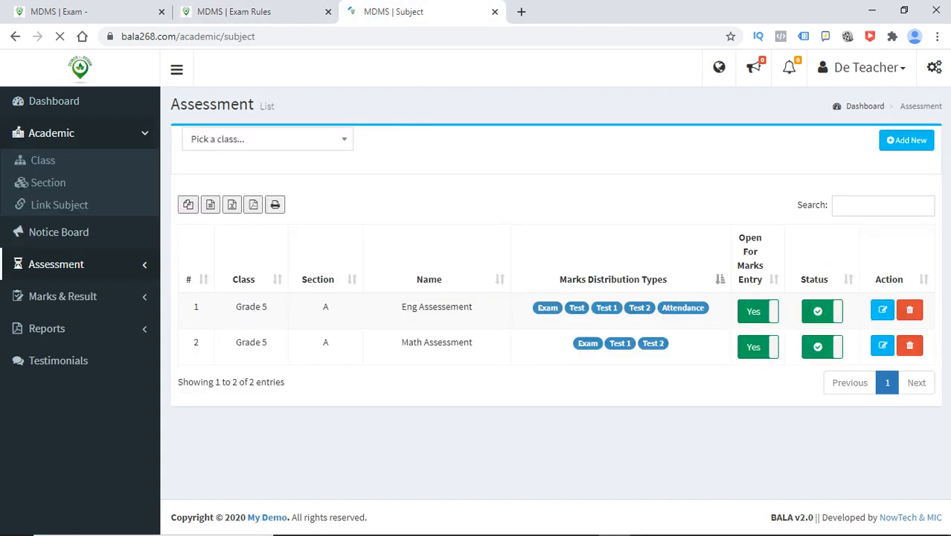
# Look up the code of the Grade 5 Mathematics subject in the subject list.
pyautogui.scroll(-1, 551, 297)
pyautogui.scroll(-3, 551, 297)
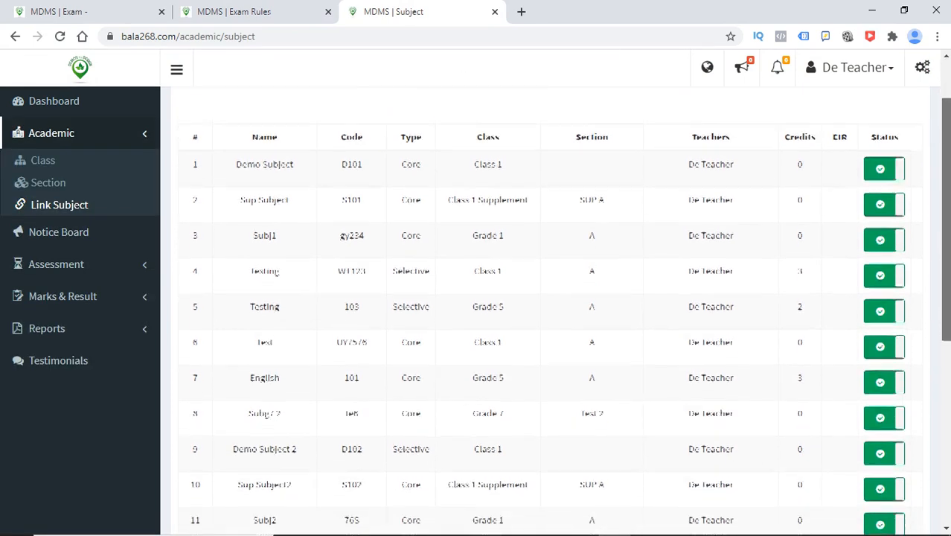
pyautogui.scroll(-5, 550, 298)
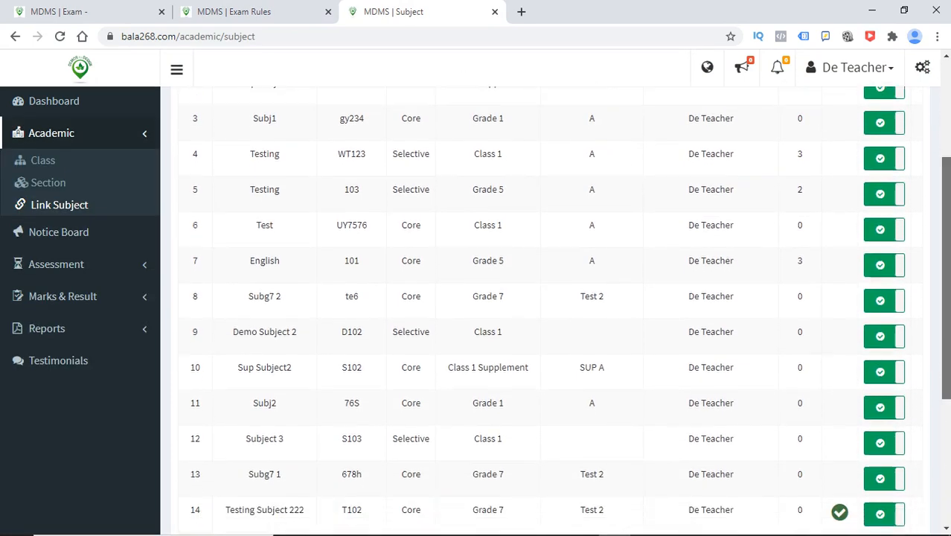
pyautogui.scroll(-3, 551, 298)
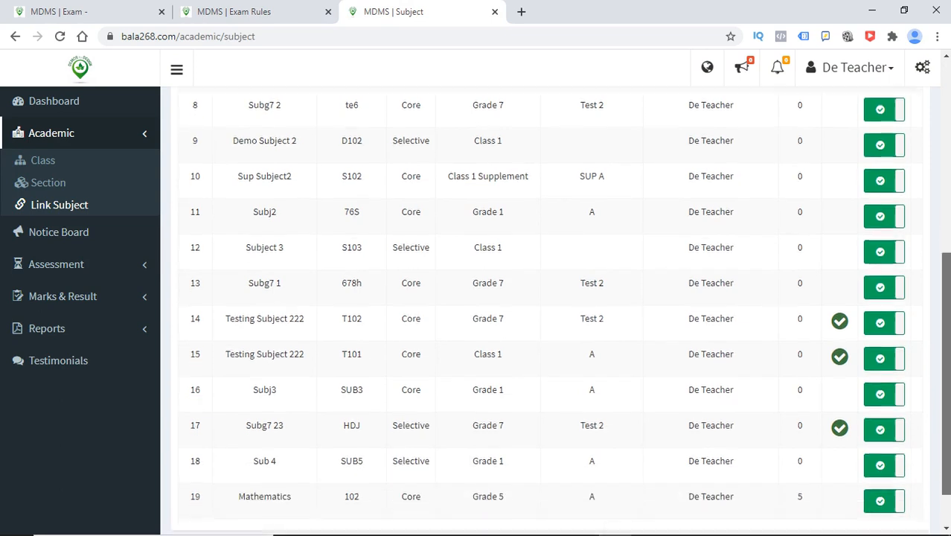
pyautogui.moveTo(503, 453)
pyautogui.mouseDown()
pyautogui.moveTo(472, 453)
pyautogui.moveTo(487, 453)
pyautogui.mouseUp()
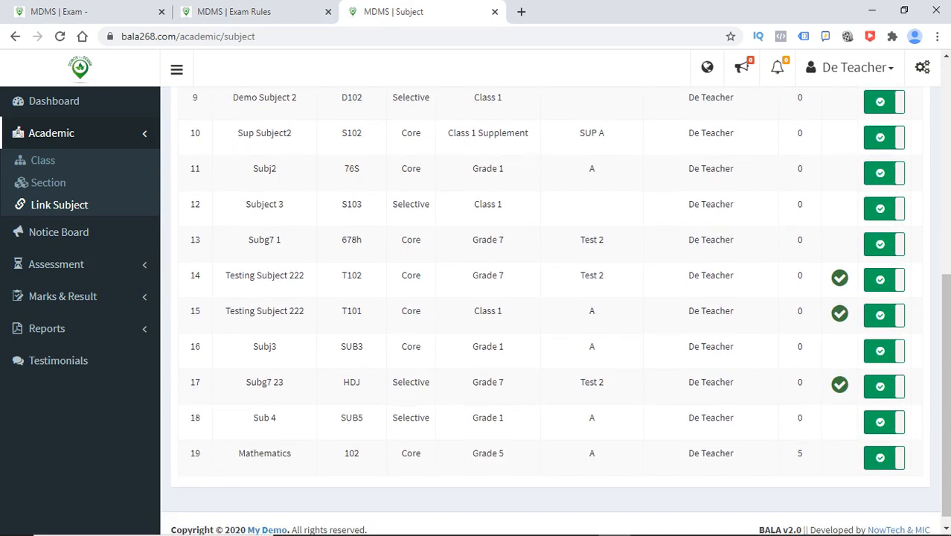
pyautogui.doubleClick(352, 453)
# Return to the new assessment rule form and select subject 102 with Math Assessment.
pyautogui.hotkey('ctrl', 'shift', 'Tab')
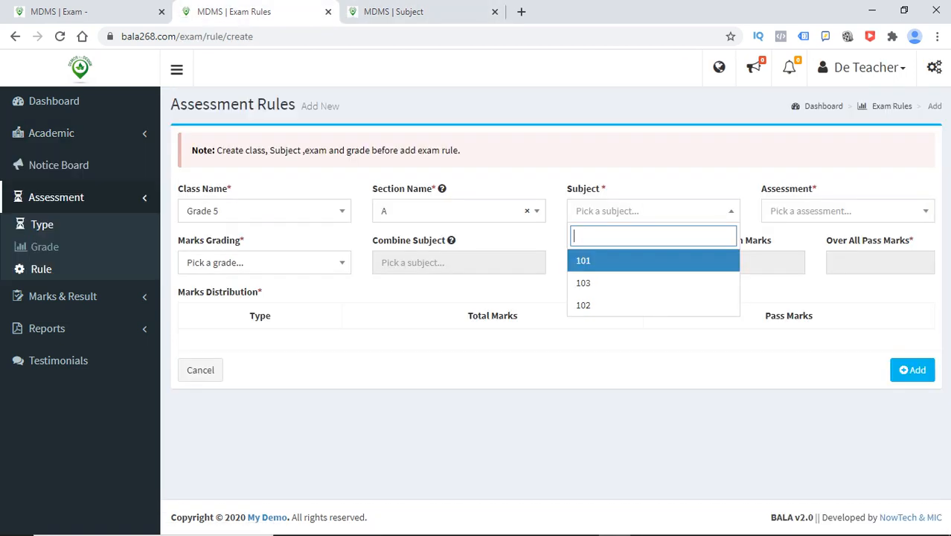
pyautogui.press('Down')
pyautogui.press('Down')
pyautogui.press('Return')
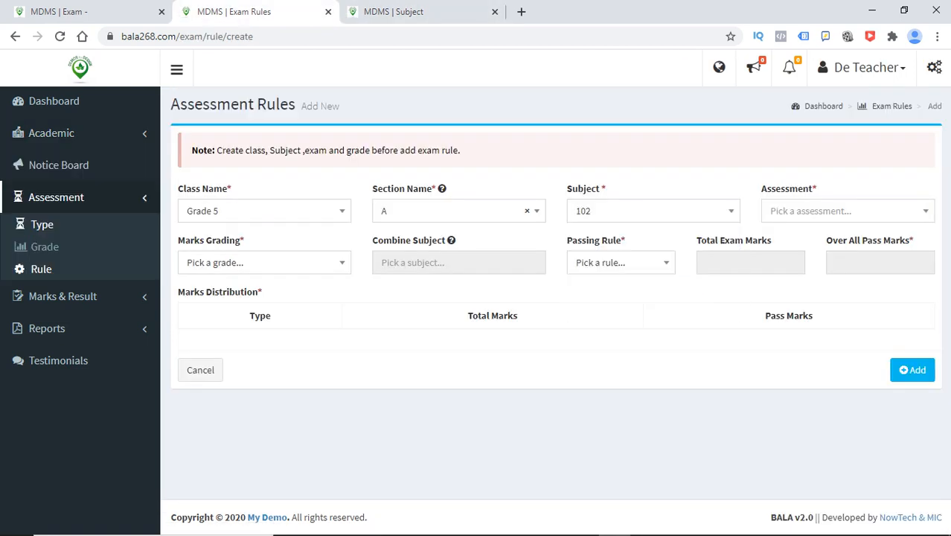
pyautogui.press('Down')
pyautogui.press('Return')
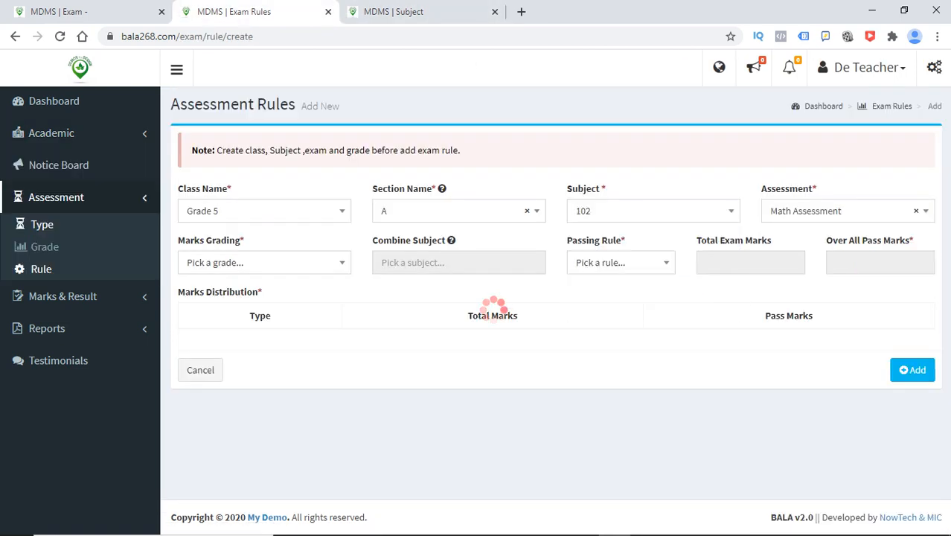
# Set the Math Assessment rule's marks grading to Demo Grade and its passing rule to Over All.
pyautogui.click(264, 263)
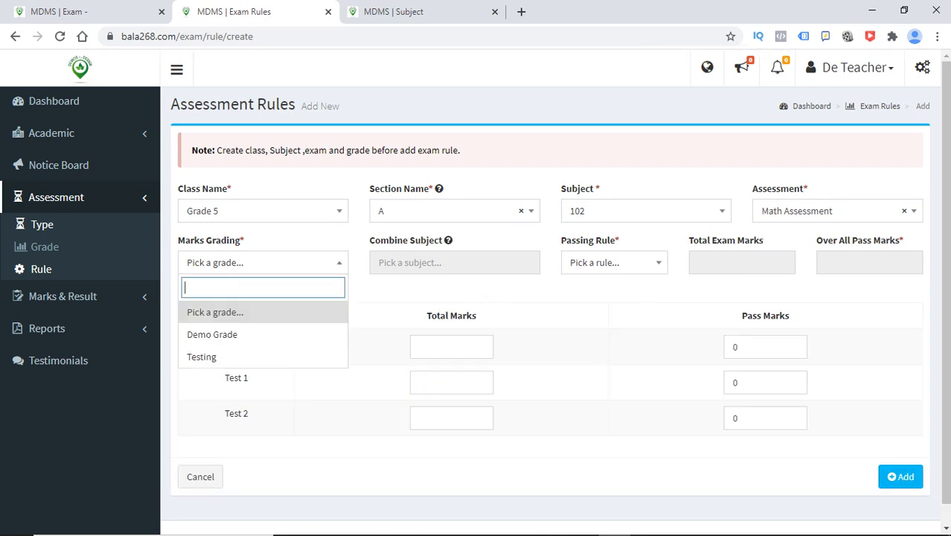
pyautogui.press('Down')
pyautogui.press('Return')
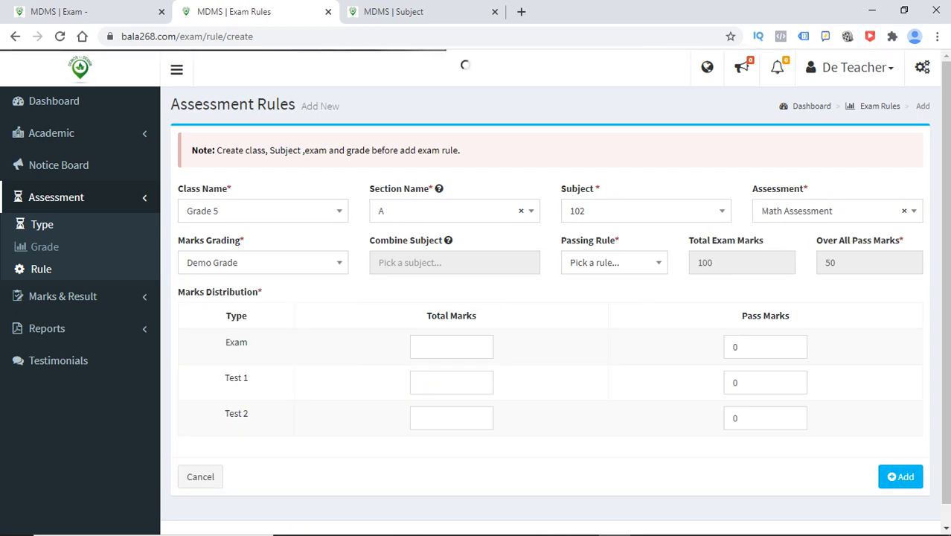
pyautogui.click(614, 263)
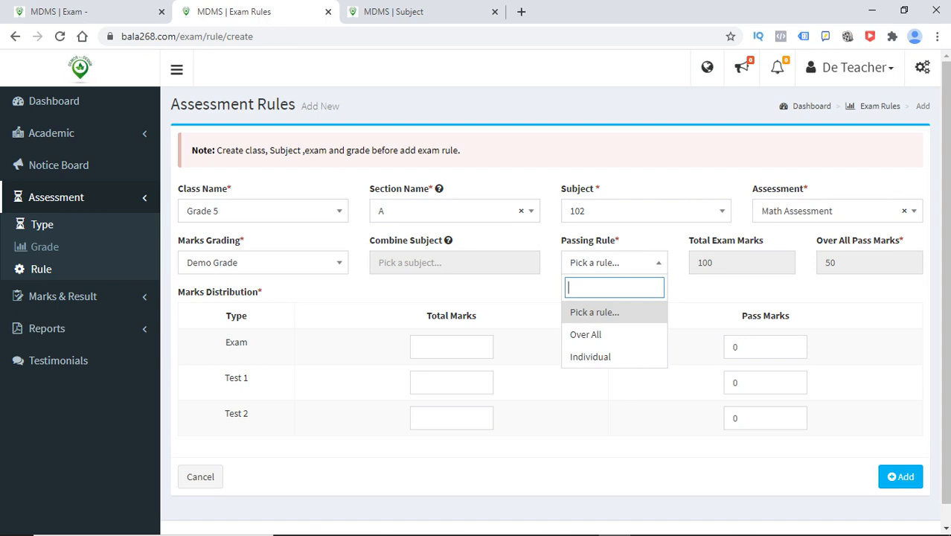
pyautogui.press('Return')
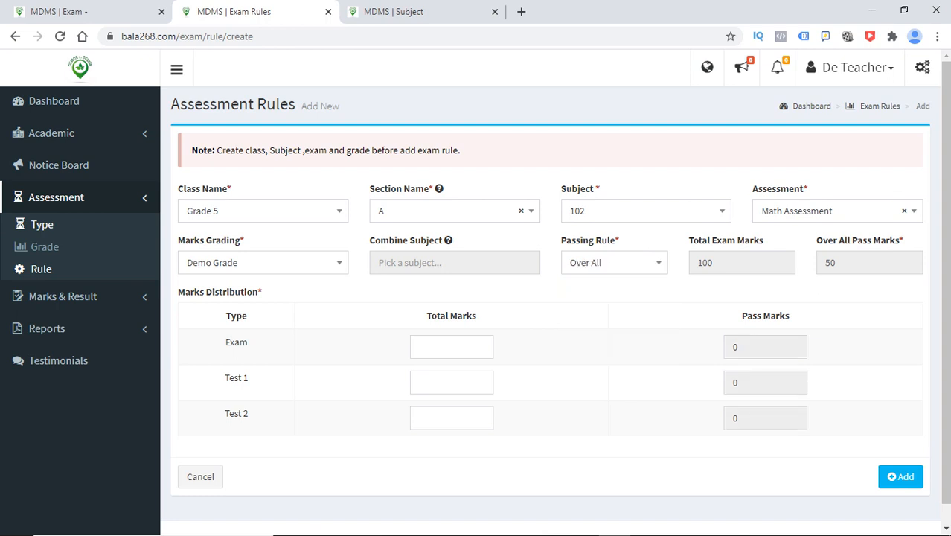
# Distribute the total marks as Exam 60, Test 1 20 and Test 2 20, and add the rule.
pyautogui.click(452, 347)
pyautogui.write('60')
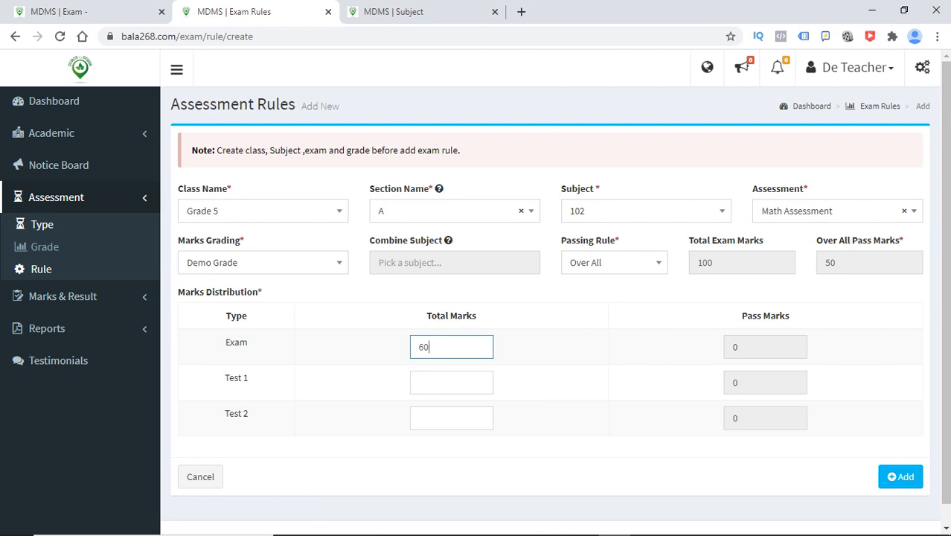
pyautogui.press('Tab')
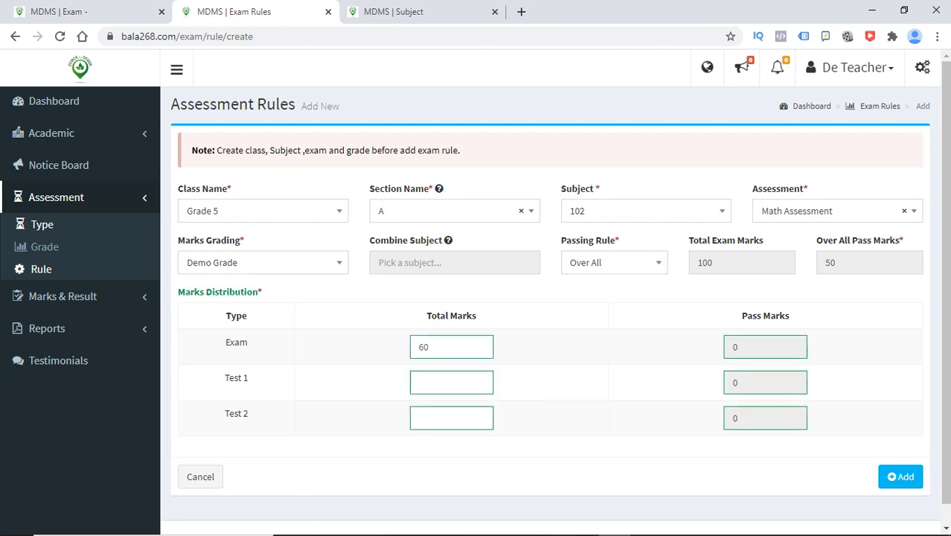
pyautogui.write('20')
pyautogui.press('Tab')
pyautogui.write('20')
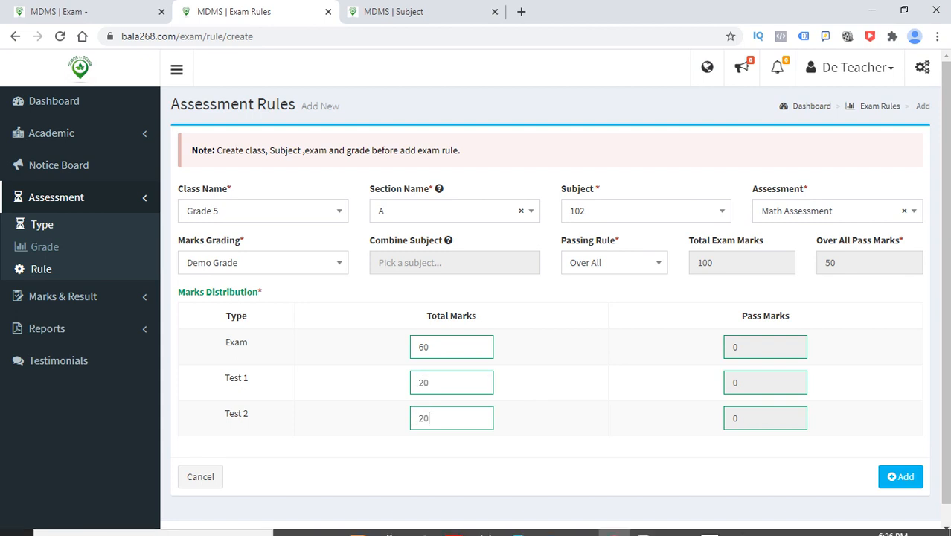
pyautogui.click(900, 477)
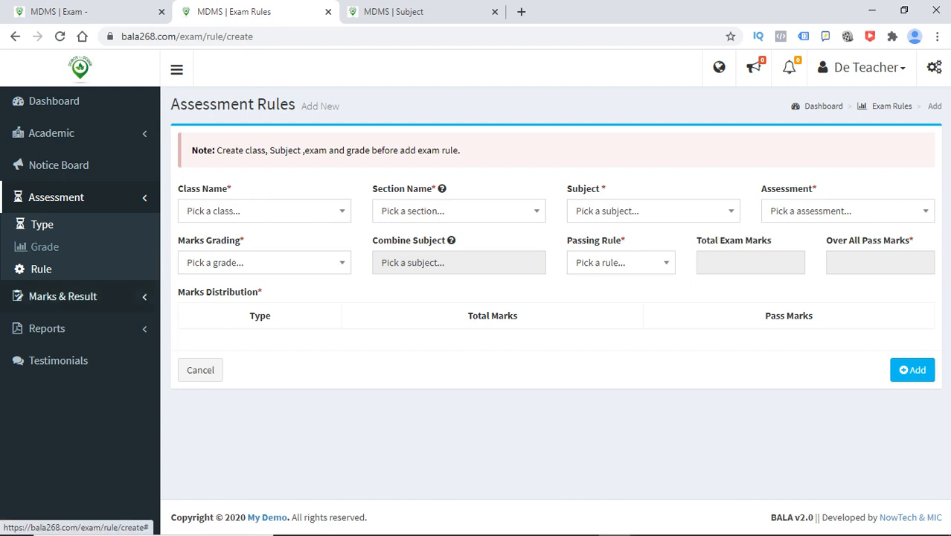
# Open the exam rules list and filter it by Grade 5, section A and Eng Assessement.
pyautogui.click(41, 270)
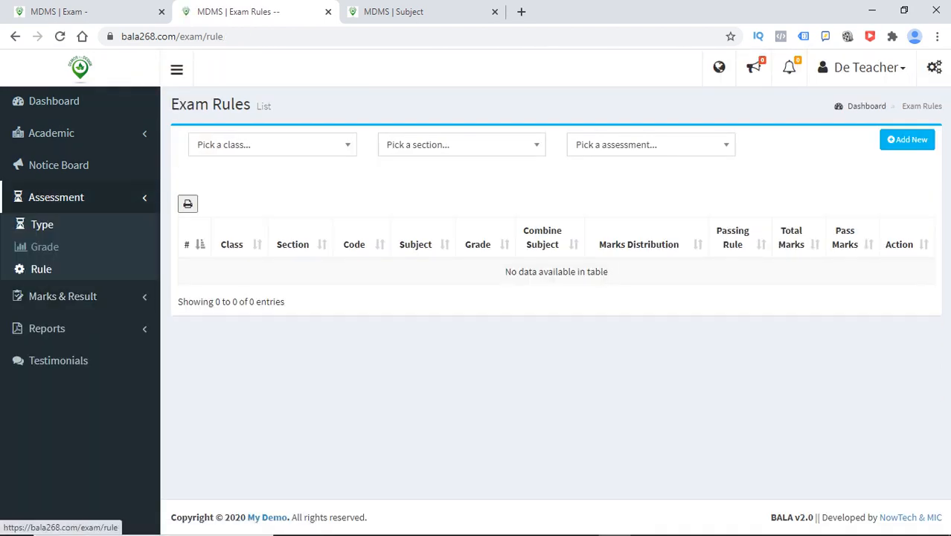
pyautogui.click(273, 144)
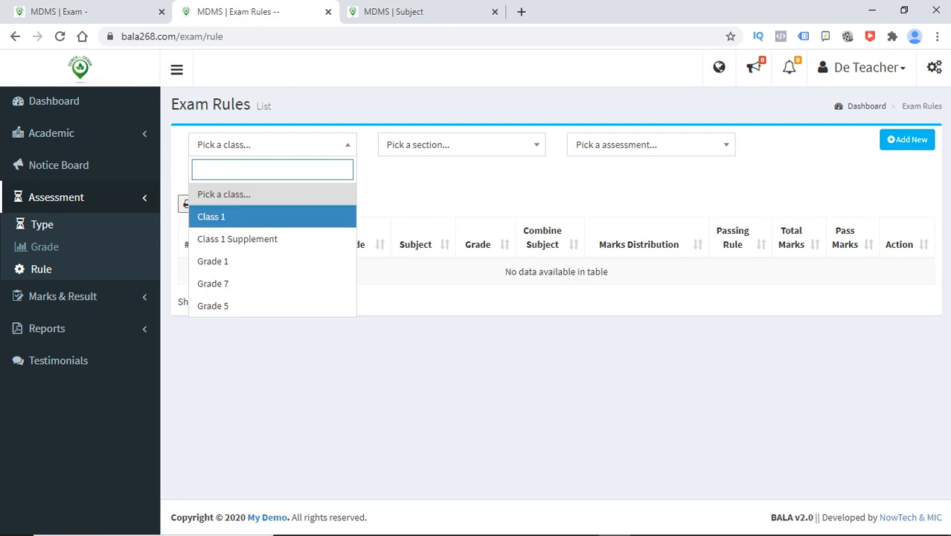
pyautogui.write('gr')
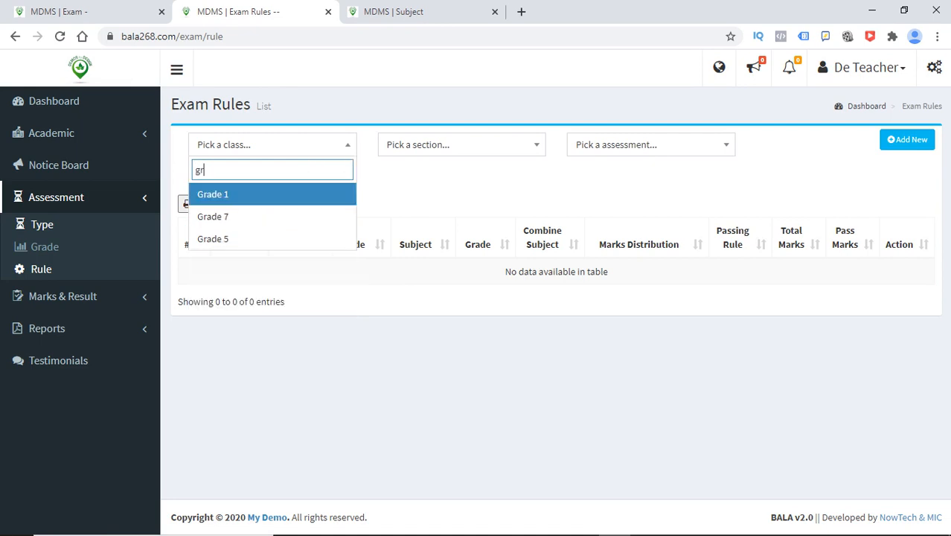
pyautogui.press('Down')
pyautogui.press('Down')
pyautogui.press('Return')
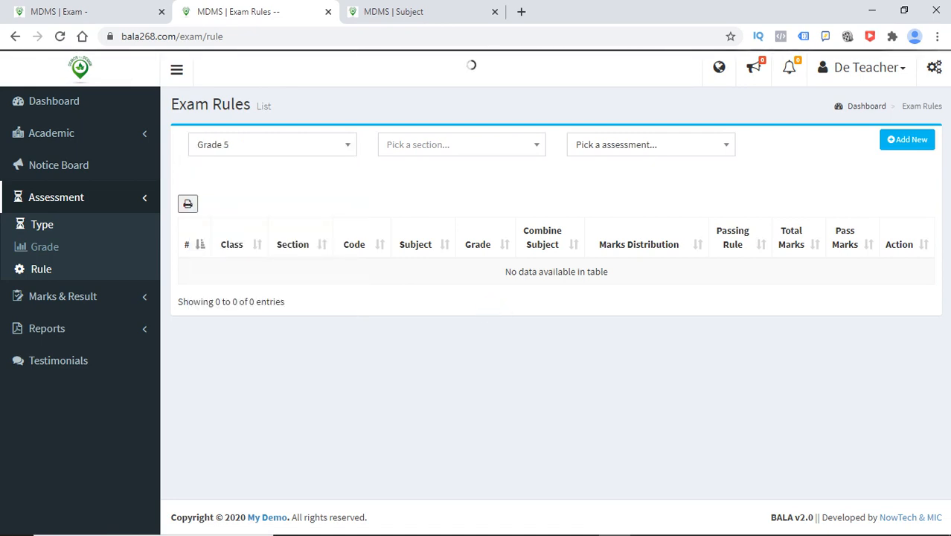
pyautogui.press('Return')
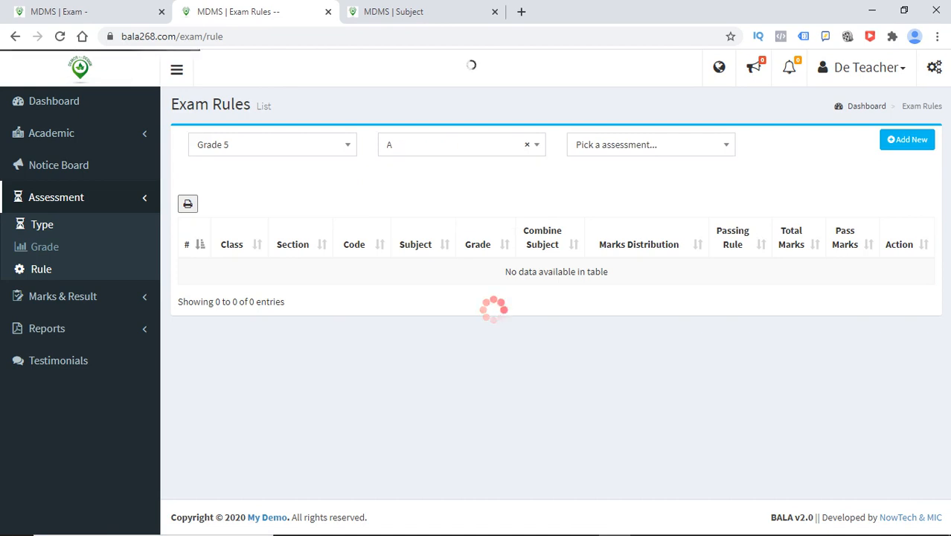
pyautogui.press('Return')
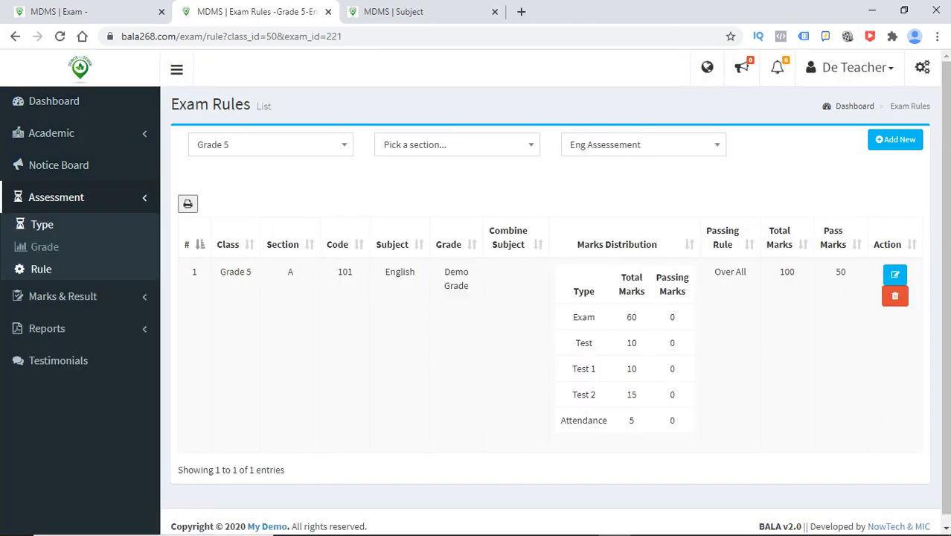
pyautogui.click(270, 145)
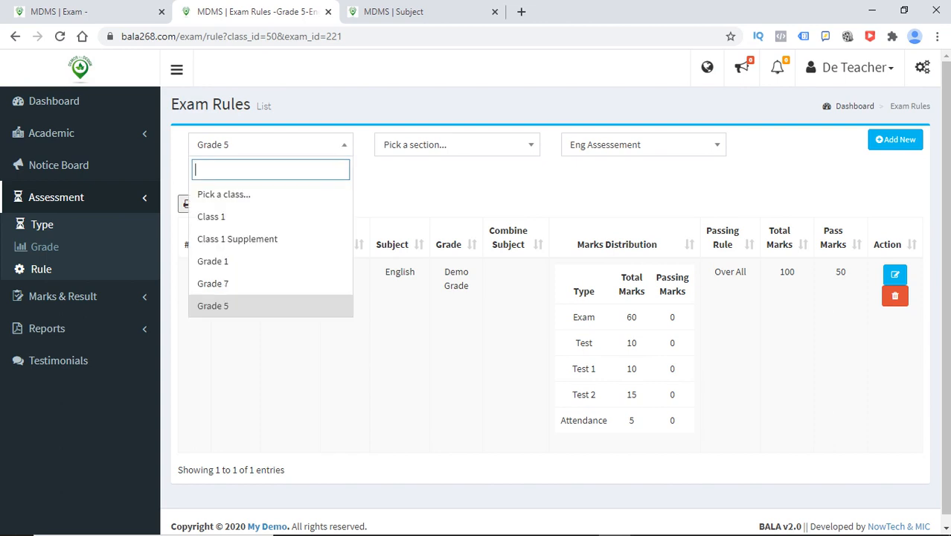
pyautogui.write('gr')
pyautogui.press('Up')
pyautogui.press('Up')
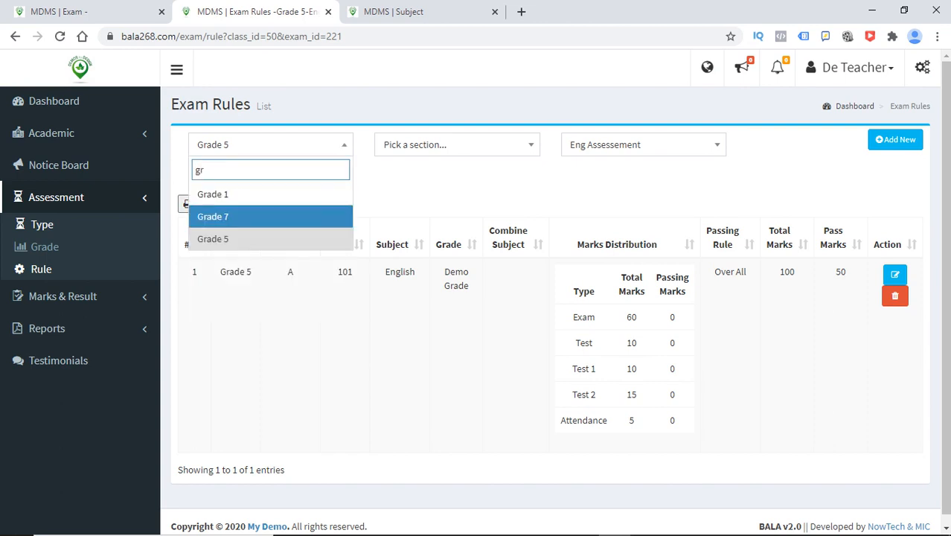
pyautogui.press('Return')
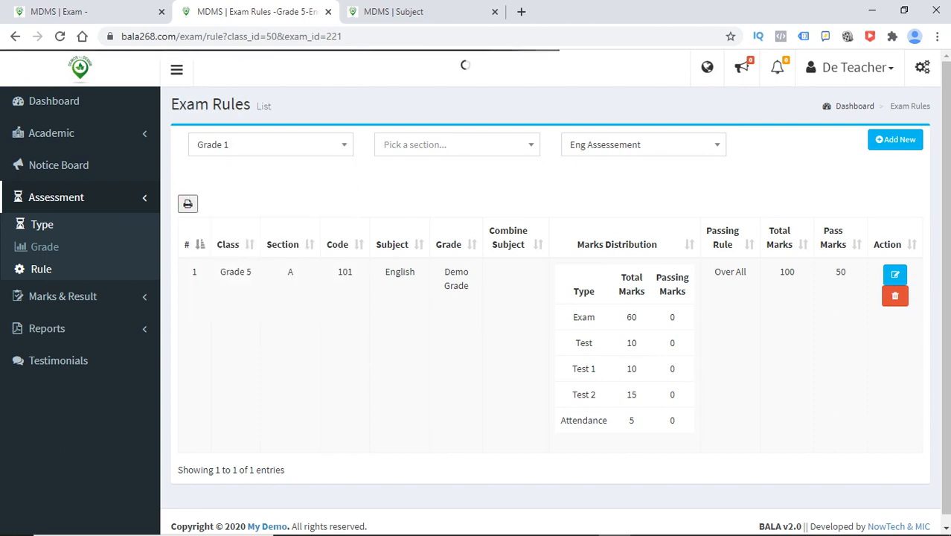
# Filter the exam rules list by class Grade 5, section A and Math Assessment.
pyautogui.click(270, 144)
pyautogui.write('gr')
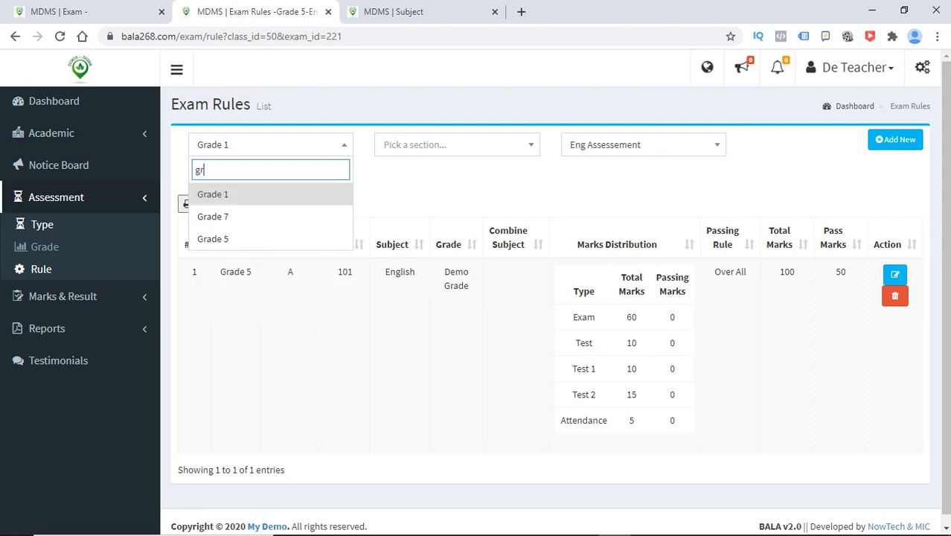
pyautogui.press('Down')
pyautogui.press('Down')
pyautogui.press('Return')
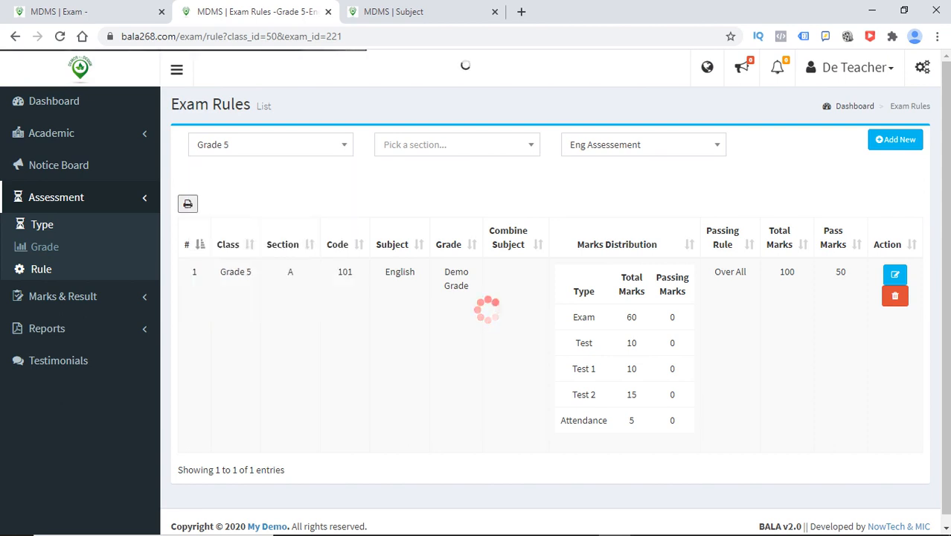
pyautogui.click(457, 145)
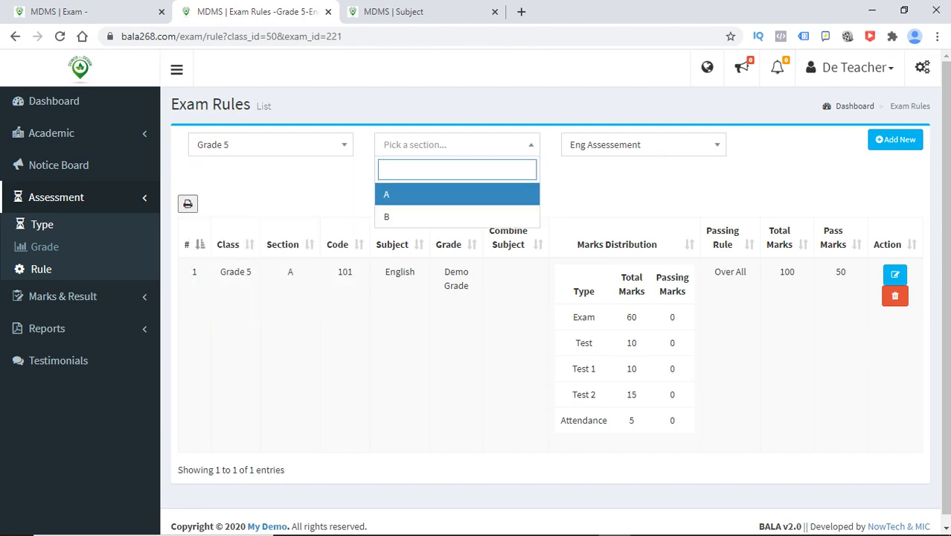
pyautogui.press('Up')
pyautogui.press('Return')
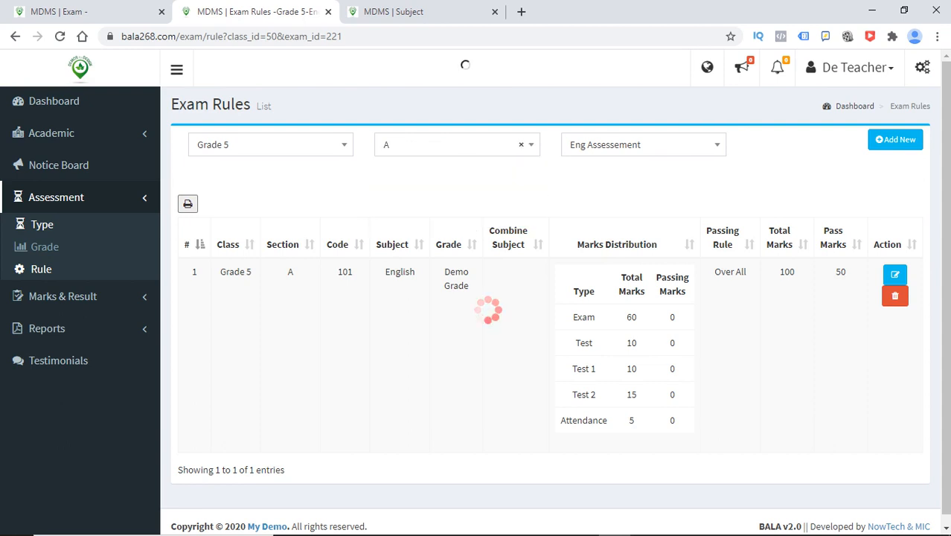
pyautogui.click(643, 144)
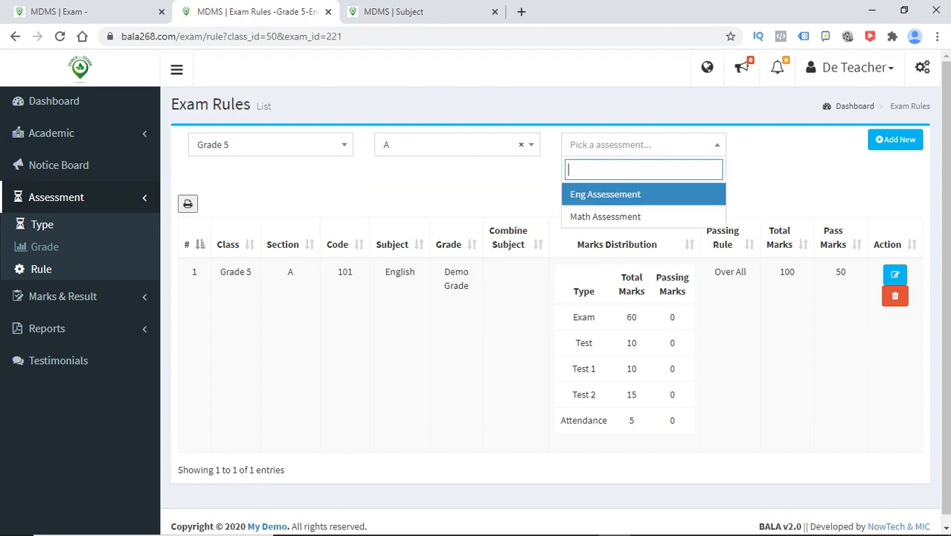
pyautogui.click(605, 216)
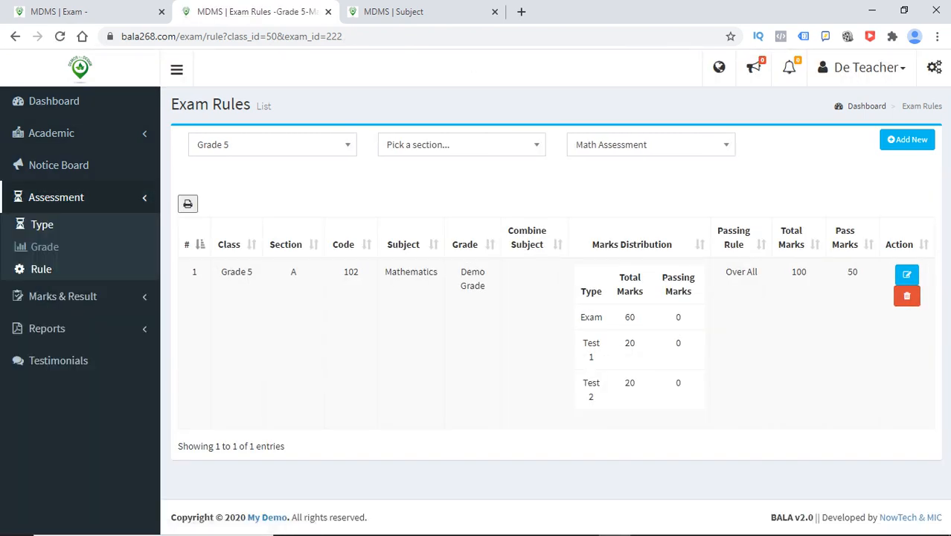
# Examine the types and total marks in the Mathematics rule's marks distribution.
pyautogui.moveTo(595, 397); pyautogui.dragTo(593, 317)
pyautogui.click(592, 317)
pyautogui.moveTo(643, 292); pyautogui.dragTo(619, 272)
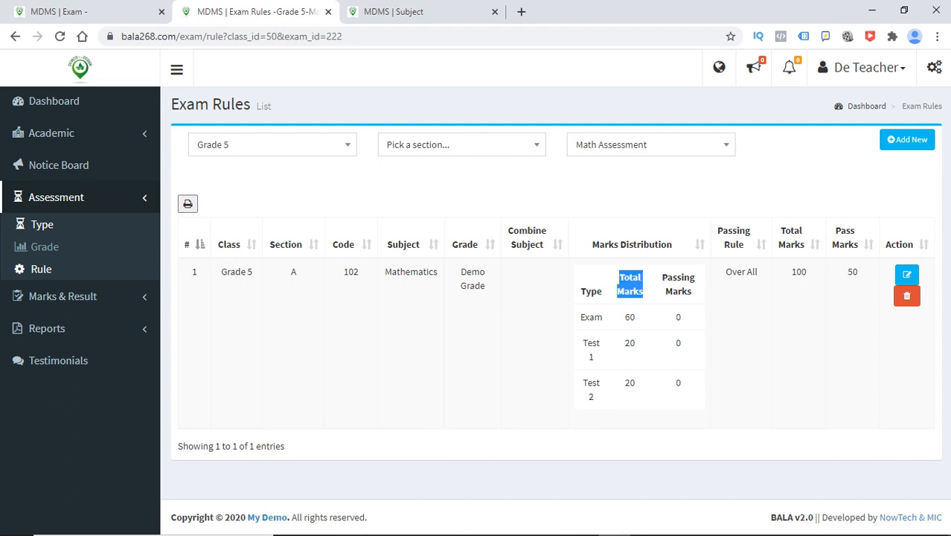
pyautogui.click(631, 317)
pyautogui.doubleClick(630, 317)
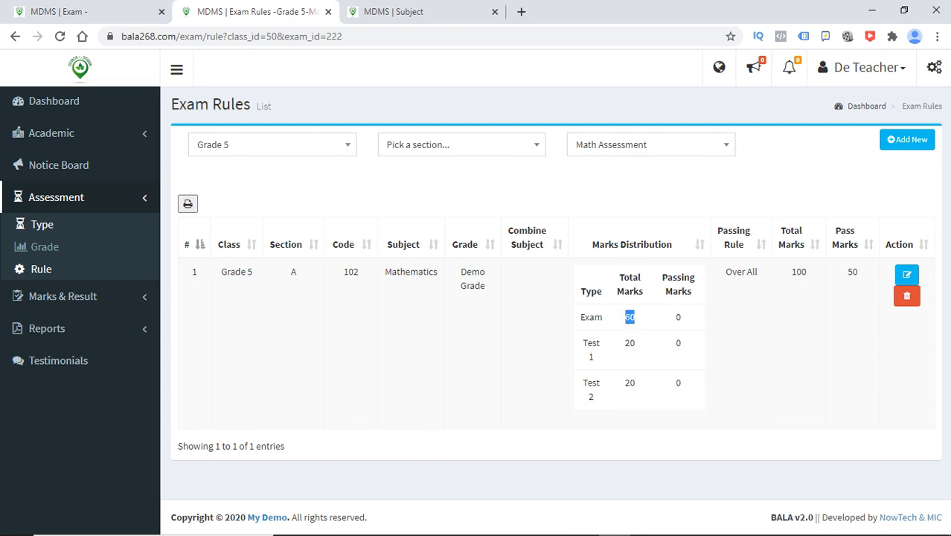
pyautogui.click(631, 341)
pyautogui.moveTo(603, 318); pyautogui.dragTo(580, 317)
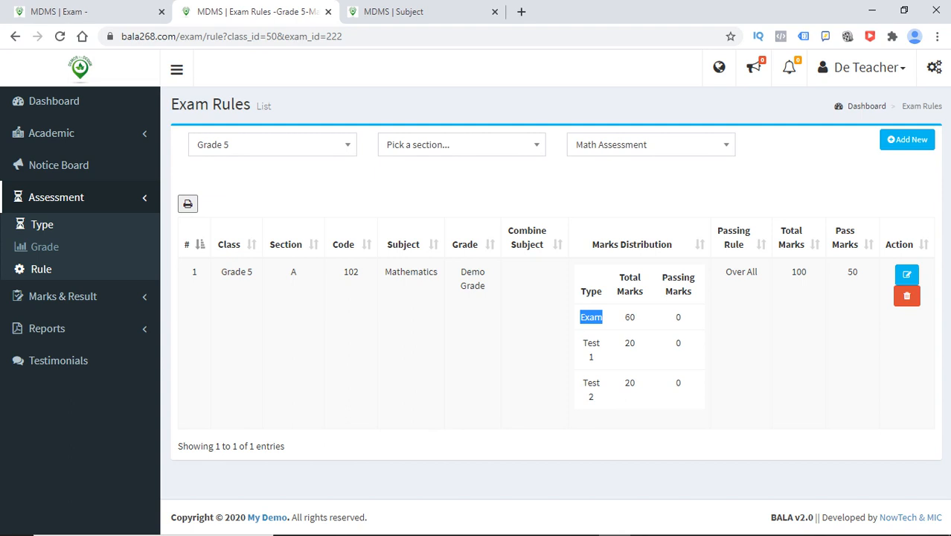
pyautogui.doubleClick(629, 383)
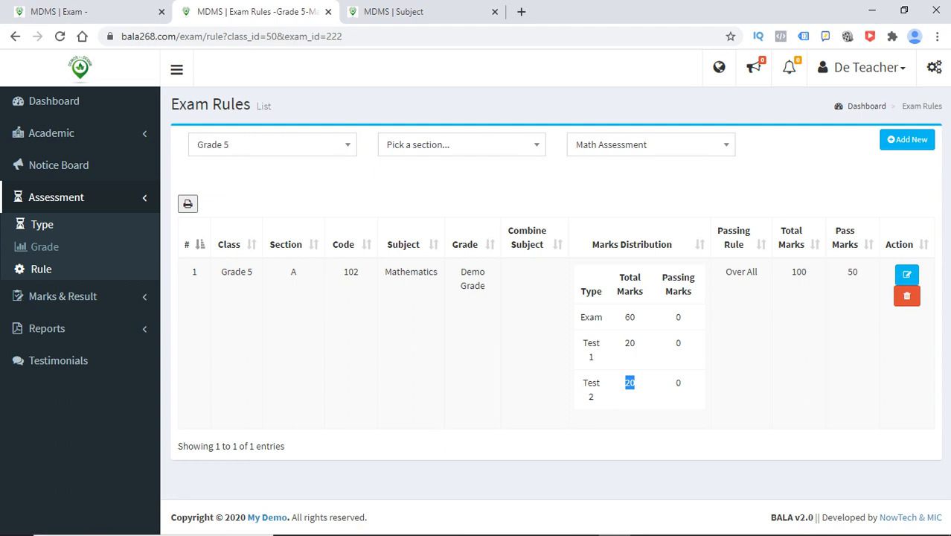
# Open the Marks list page with its filters.
pyautogui.click(63, 297)
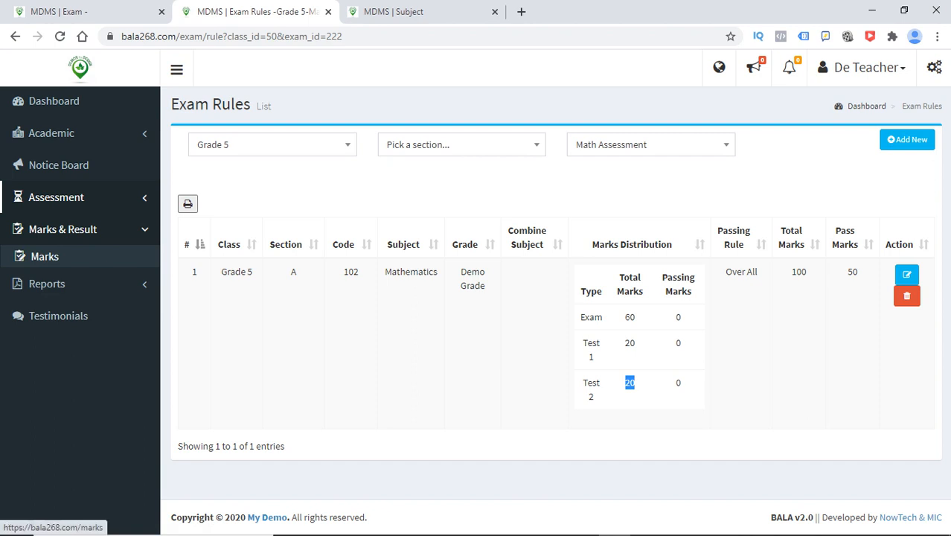
pyautogui.click(45, 256)
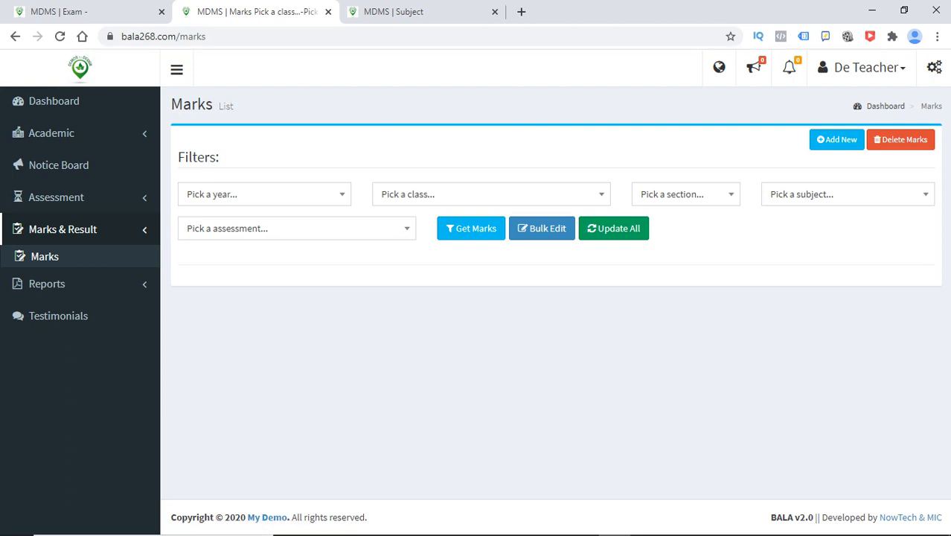
pyautogui.moveTo(220, 157); pyautogui.dragTo(189, 157)
pyautogui.click(189, 157)
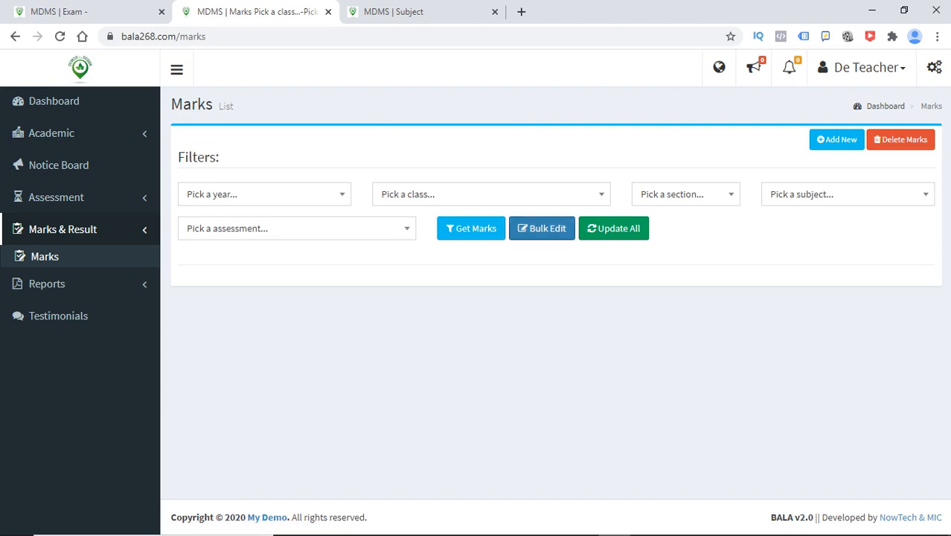
# Set the Marks list filters to year 2021 and class Grade 5.
pyautogui.click(264, 194)
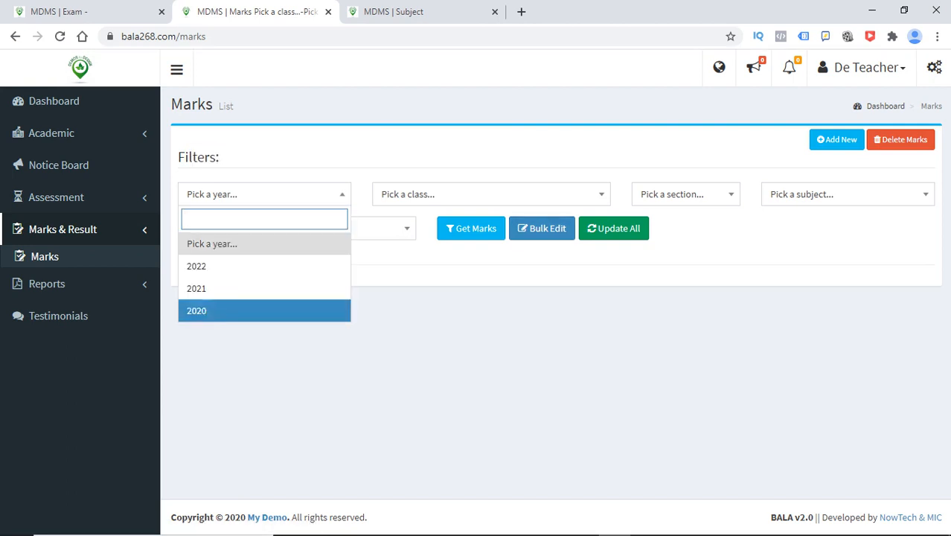
pyautogui.click(264, 346)
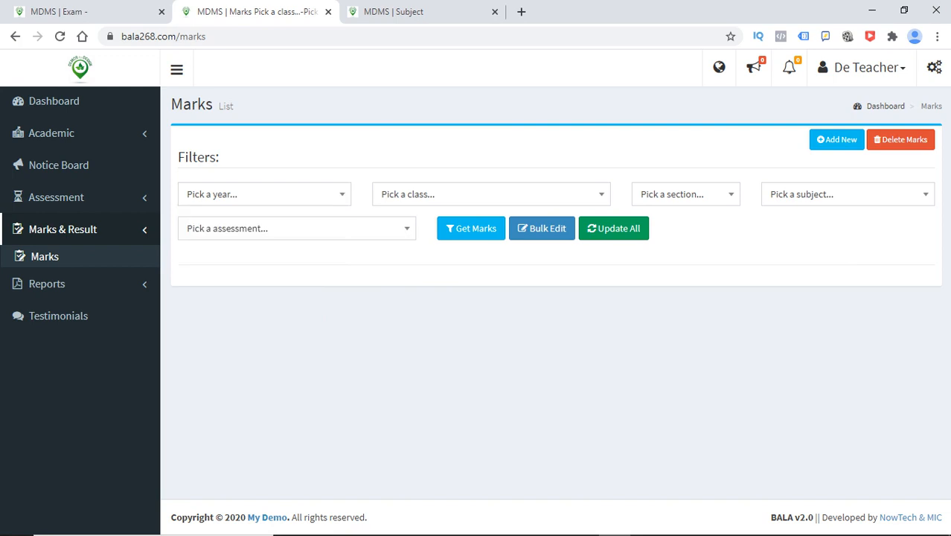
pyautogui.click(264, 194)
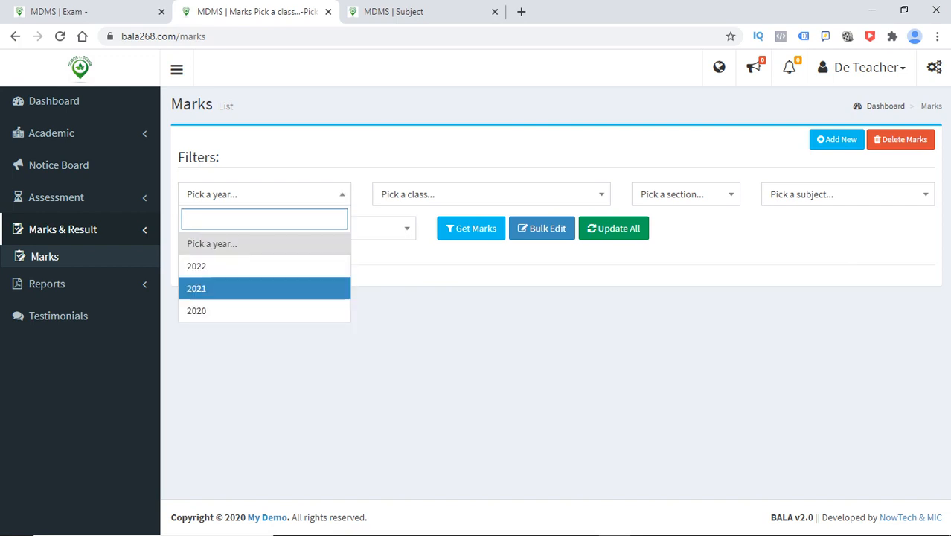
pyautogui.click(264, 289)
pyautogui.click(491, 194)
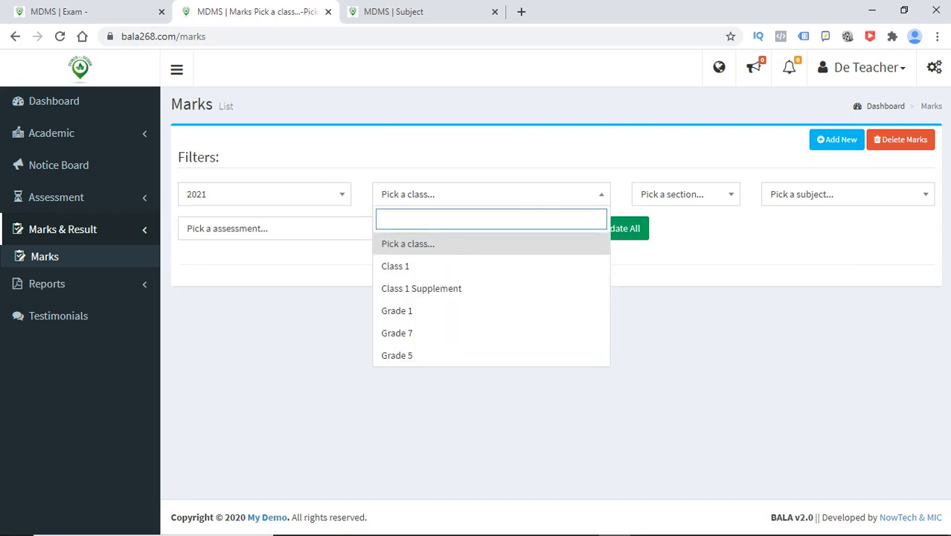
pyautogui.write('gr')
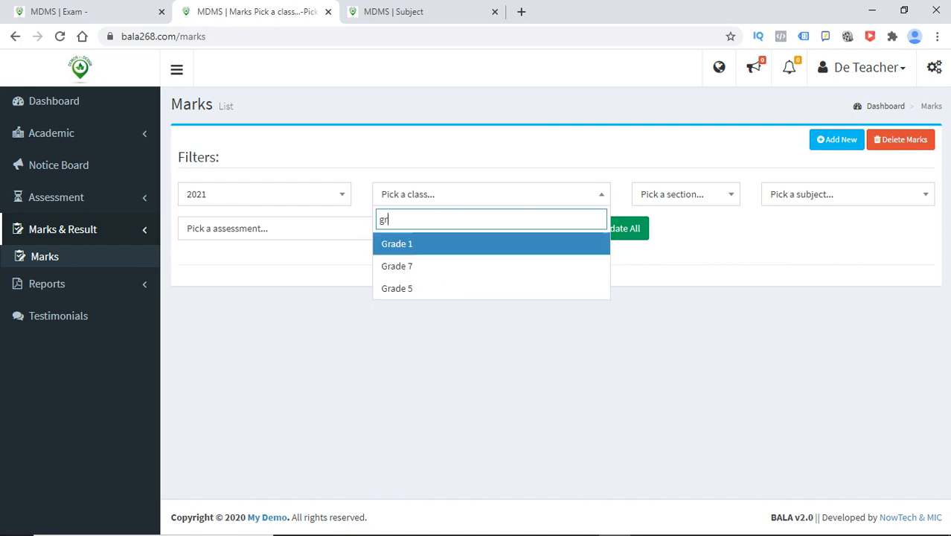
pyautogui.click(491, 288)
# Filter the marks by section A, subject 101 and Eng Assessement, and retrieve the matching records.
pyautogui.click(685, 194)
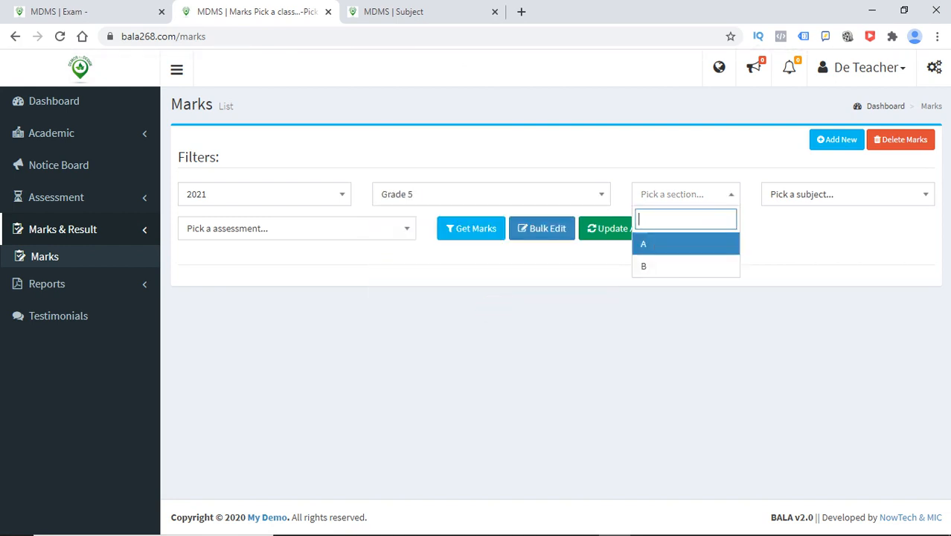
pyautogui.press('Return')
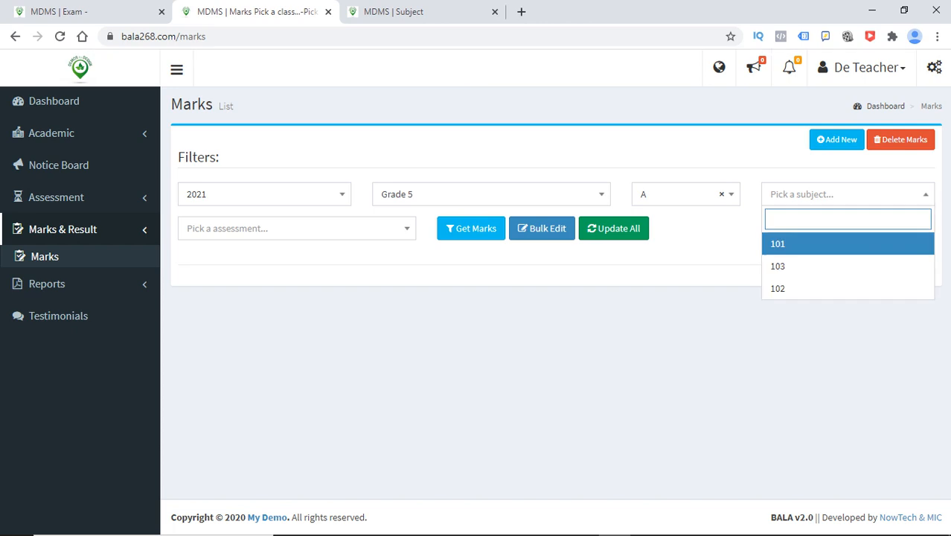
pyautogui.press('Return')
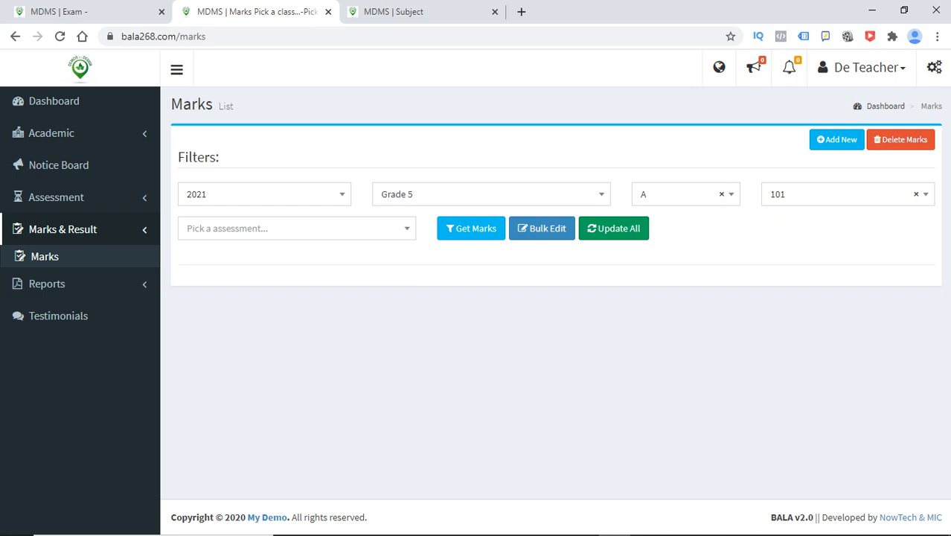
pyautogui.click(296, 229)
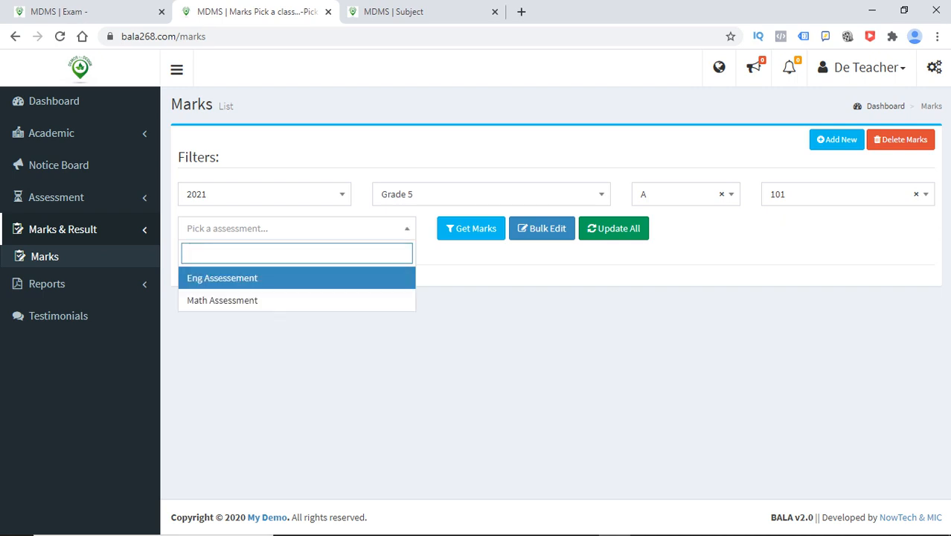
pyautogui.click(296, 278)
pyautogui.click(471, 229)
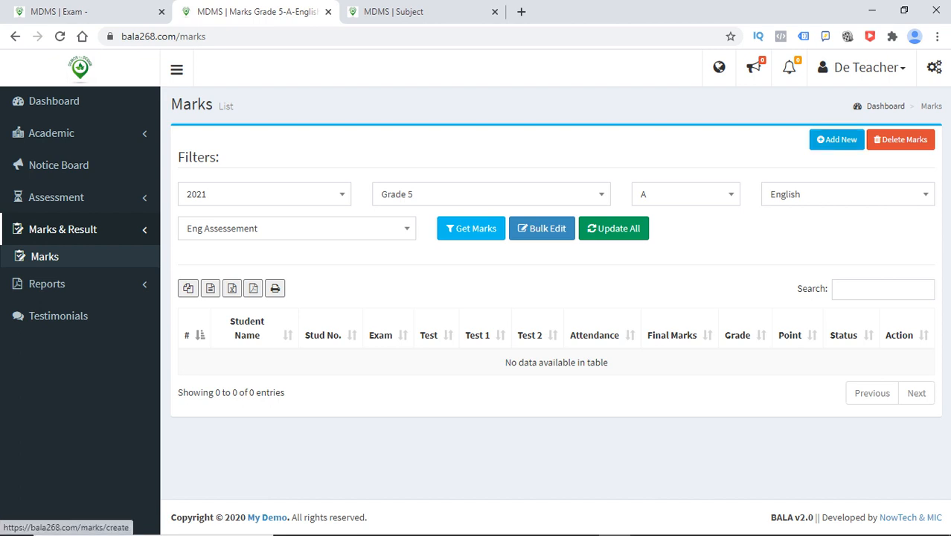
# Open the page for adding new marks from the Marks list.
pyautogui.click(837, 140)
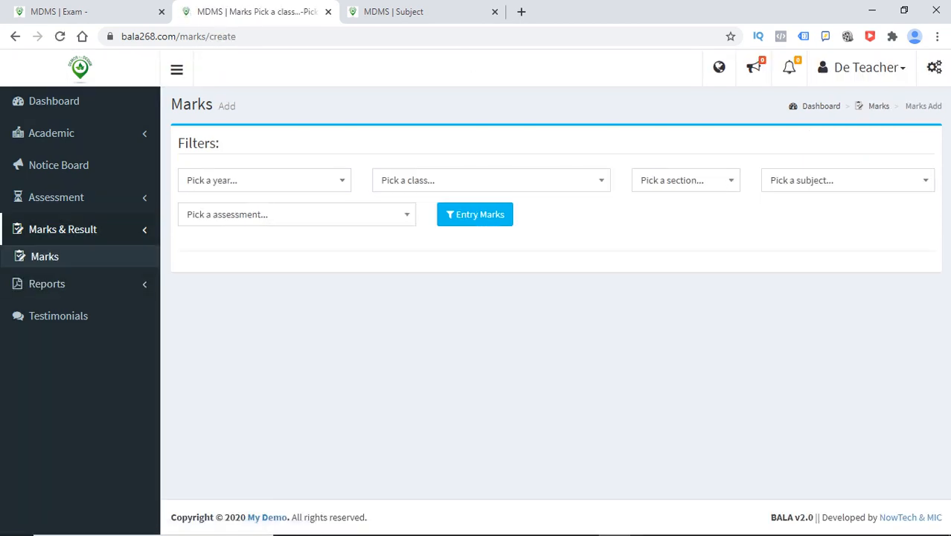
pyautogui.click(44, 256)
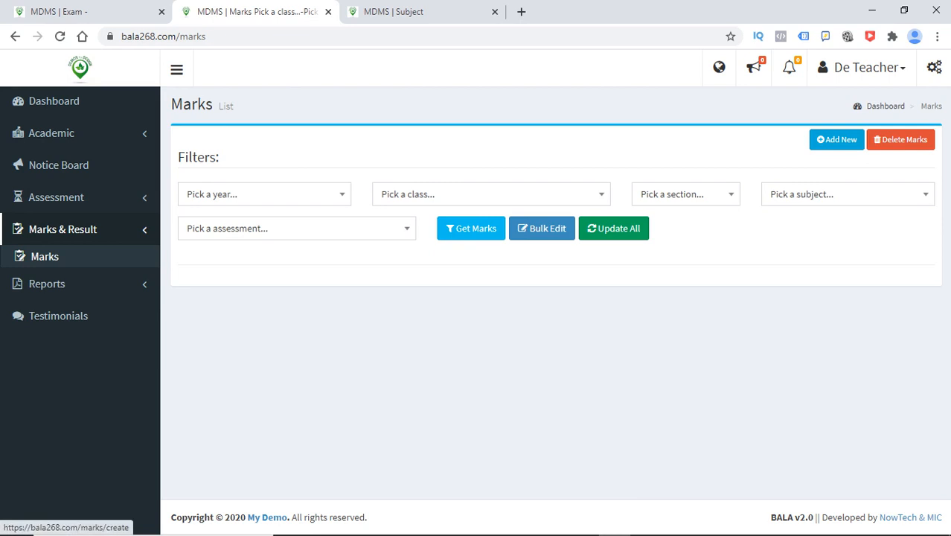
pyautogui.click(836, 139)
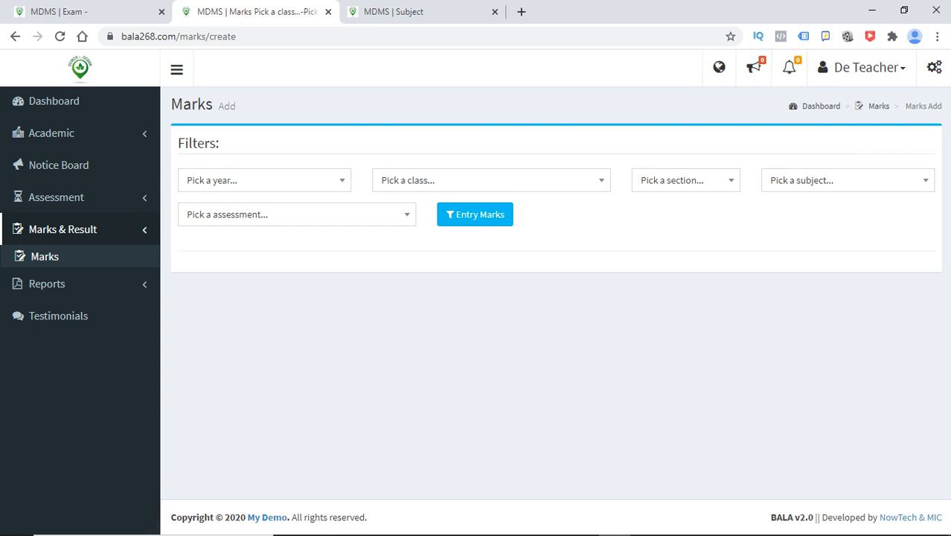
# Set the marks entry filters to year 2022 and class Grade 5.
pyautogui.click(264, 180)
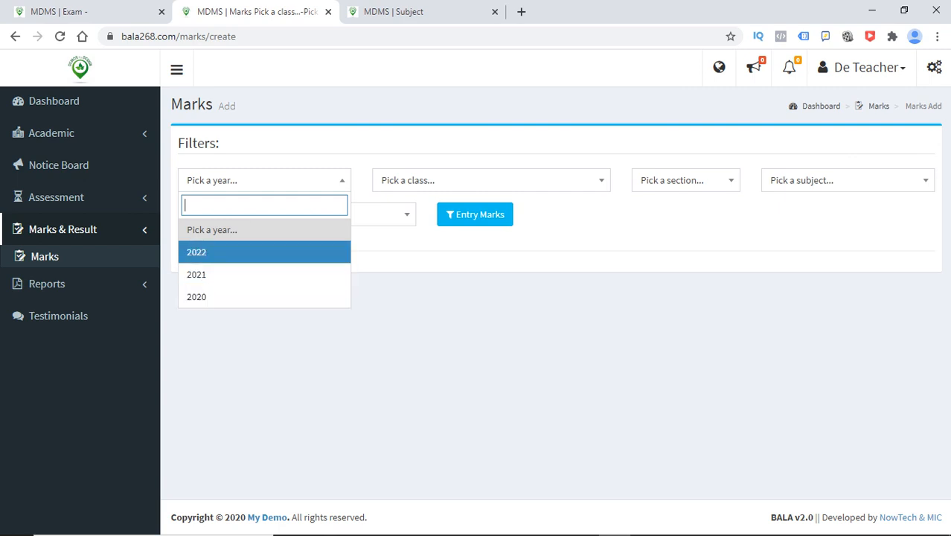
pyautogui.click(265, 180)
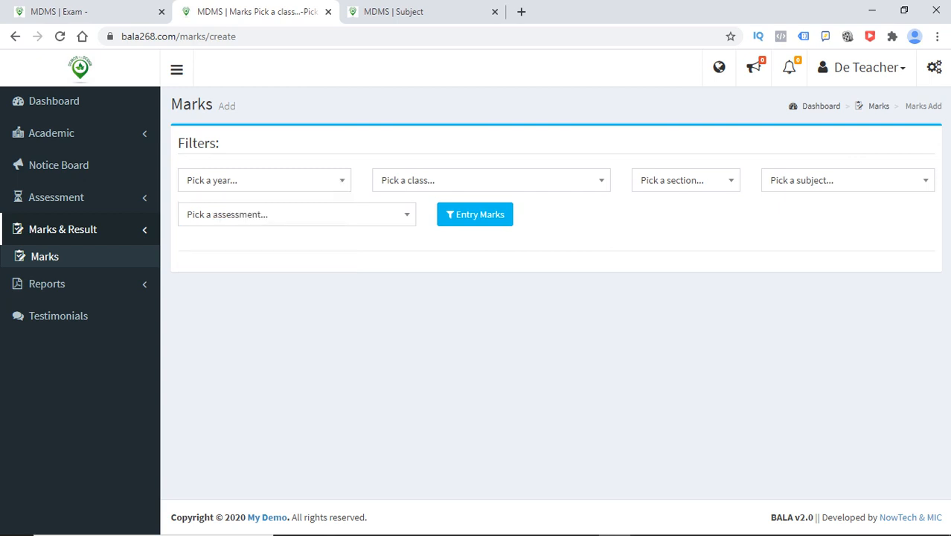
pyautogui.click(264, 180)
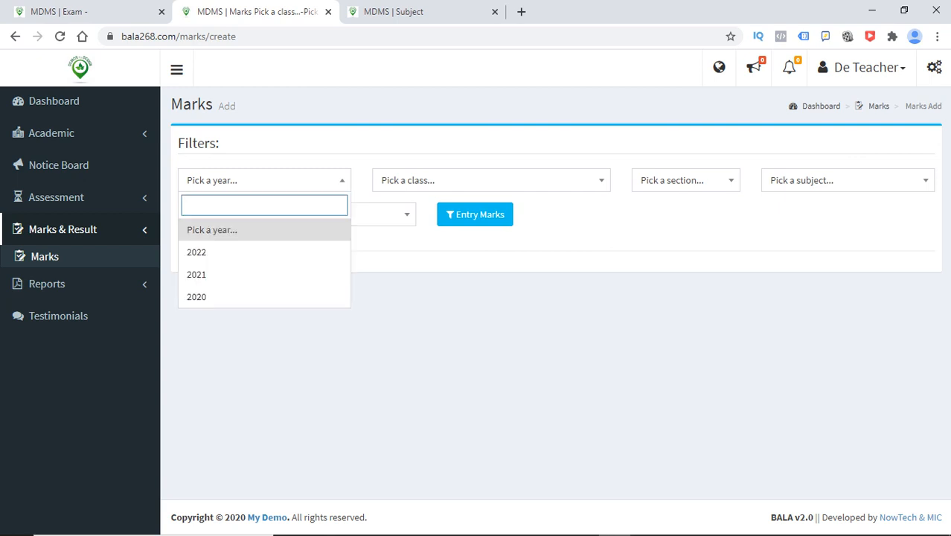
pyautogui.press('Up')
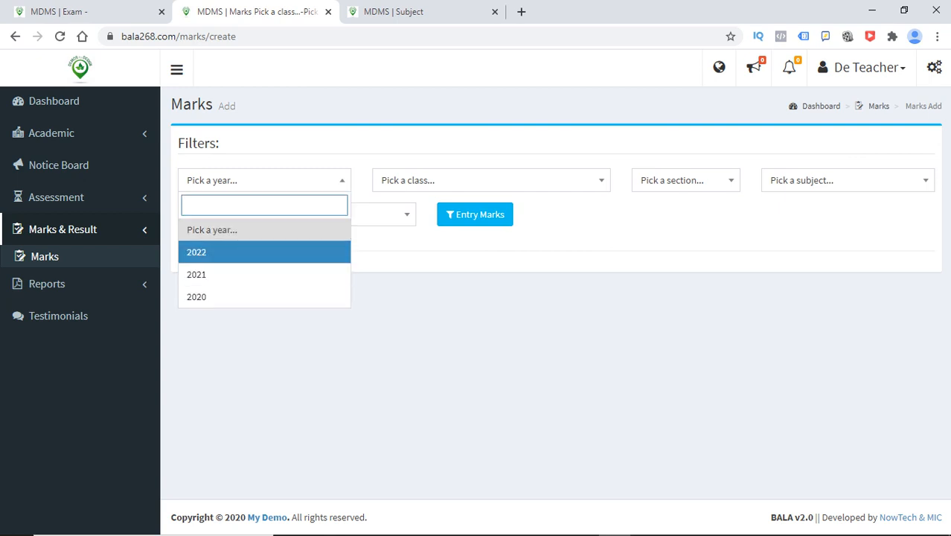
pyautogui.press('Return')
pyautogui.click(491, 180)
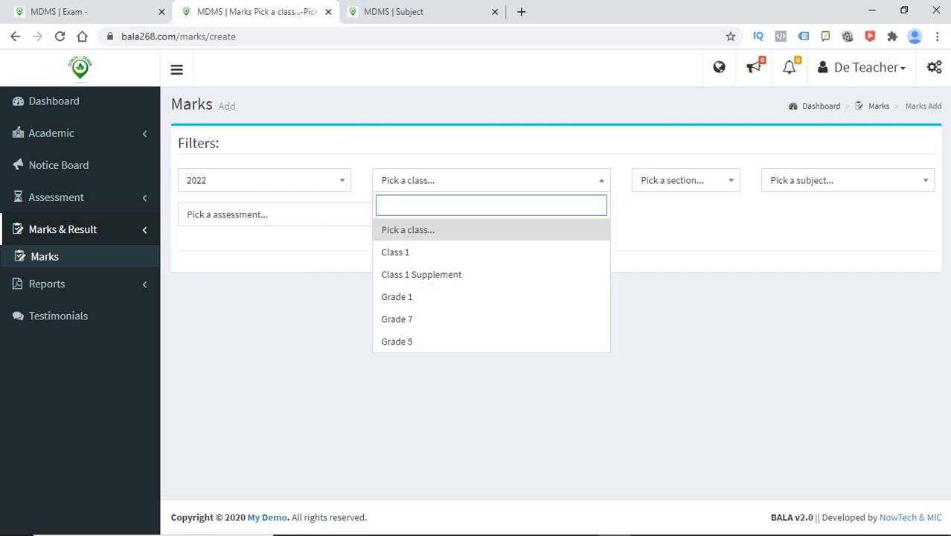
pyautogui.write('gra')
pyautogui.press('Down')
pyautogui.press('Down')
pyautogui.press('Return')
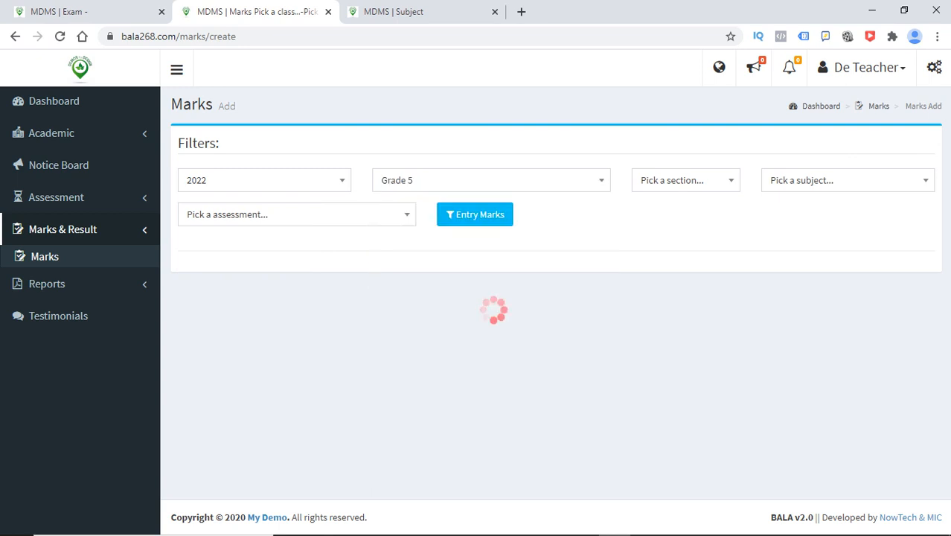
# Try to load the marks entry sheet for section A, subject 101 and Eng Assessement.
pyautogui.click(685, 180)
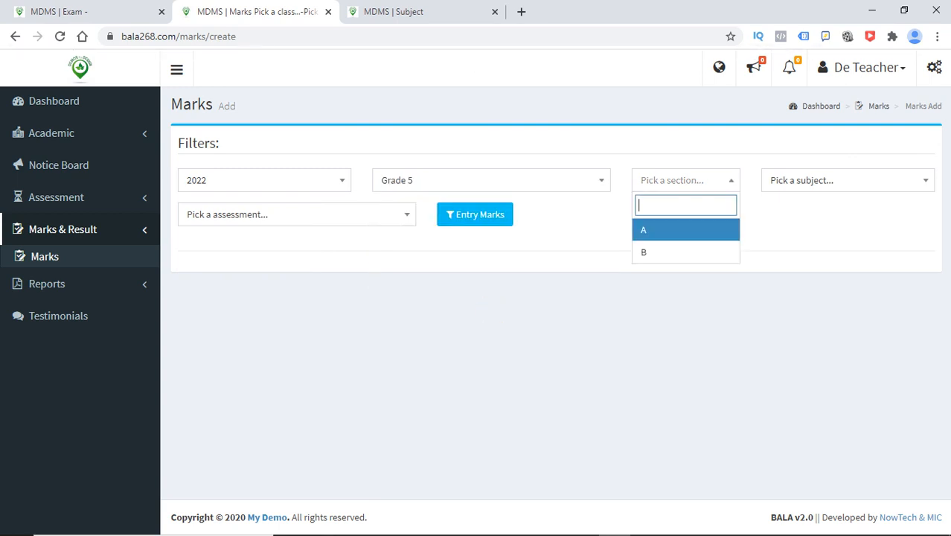
pyautogui.press('Return')
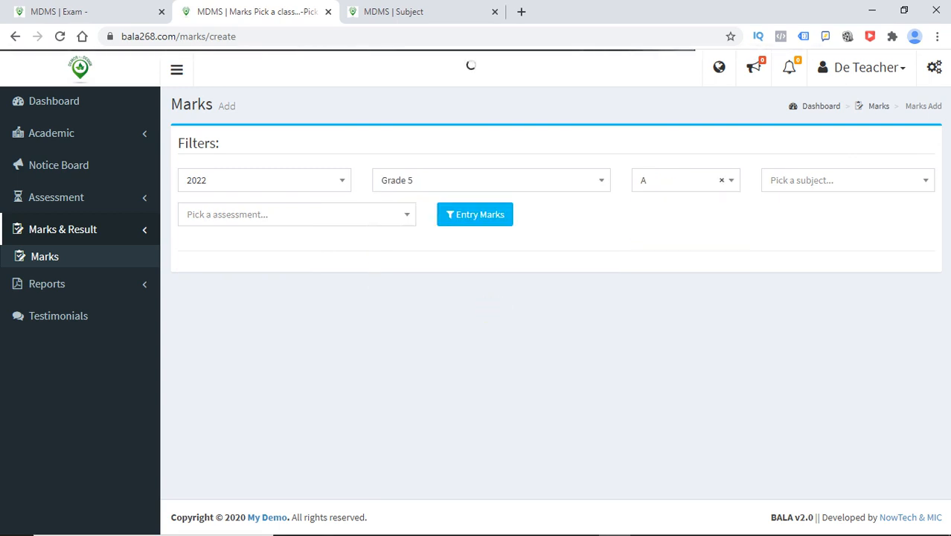
pyautogui.press('Return')
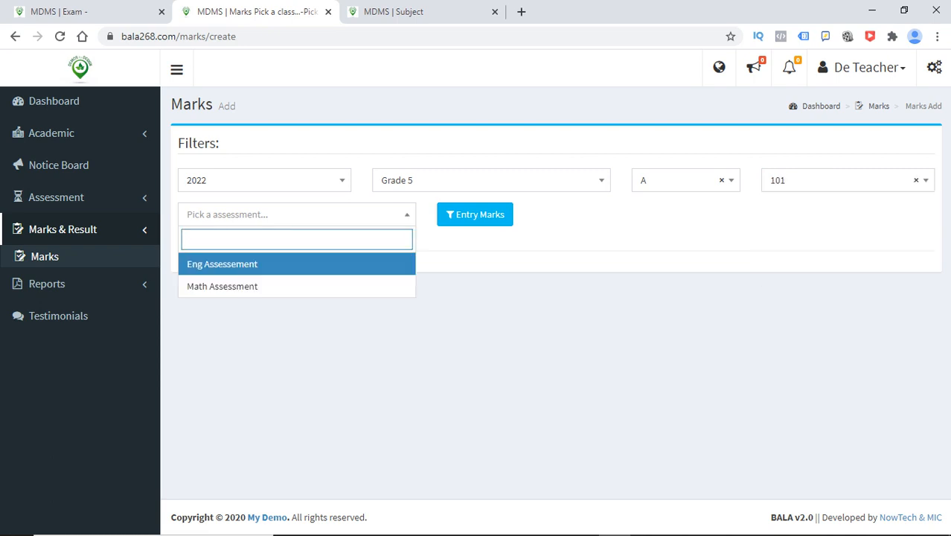
pyautogui.press('Return')
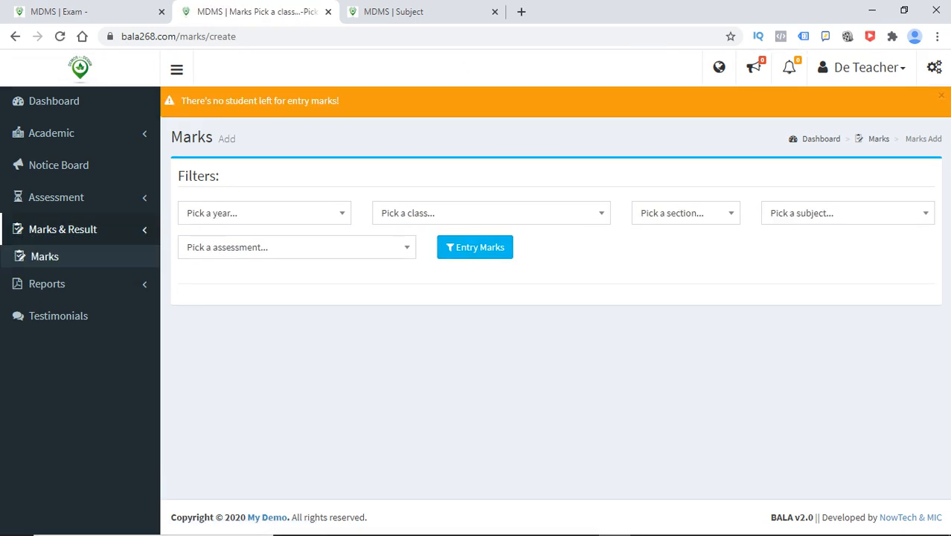
pyautogui.moveTo(340, 101); pyautogui.dragTo(181, 101)
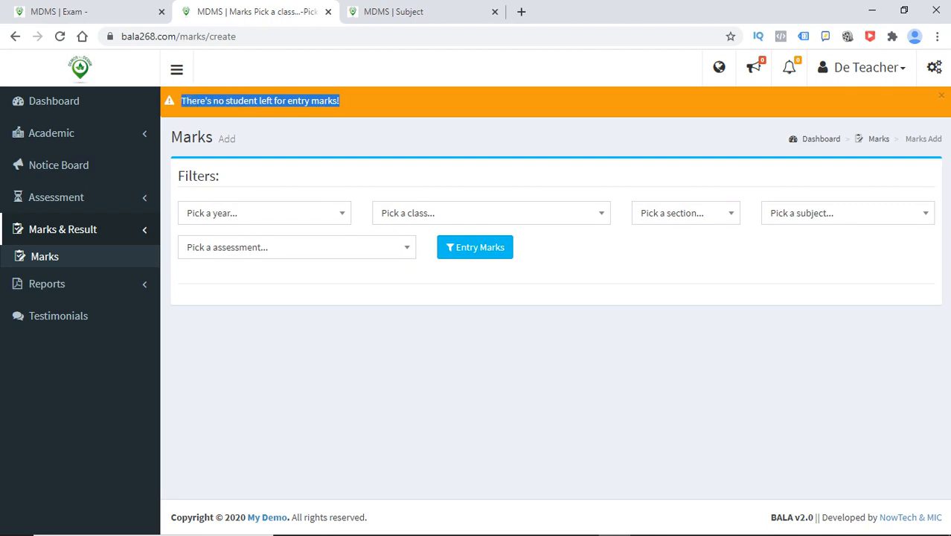
pyautogui.click(186, 102)
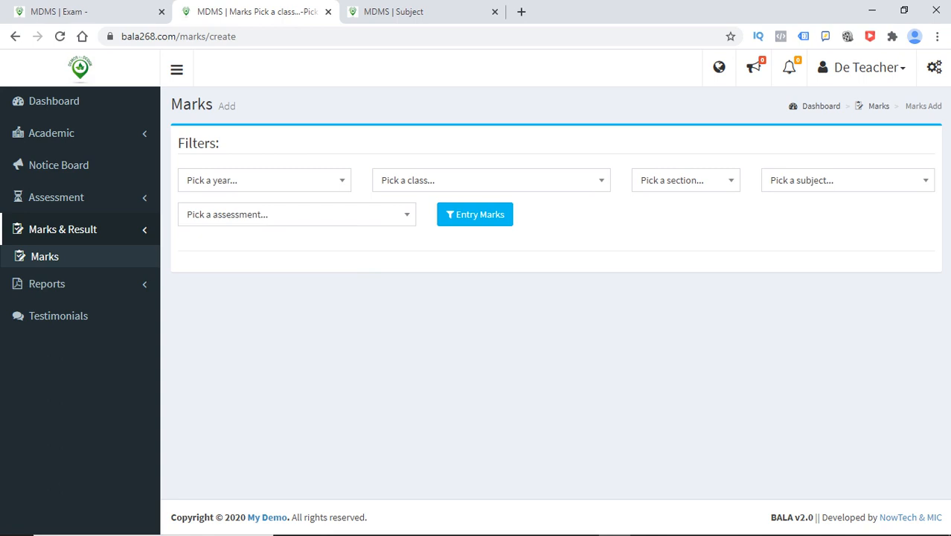
# Set the marks entry filters to year 2021 and class Grade 5.
pyautogui.click(264, 180)
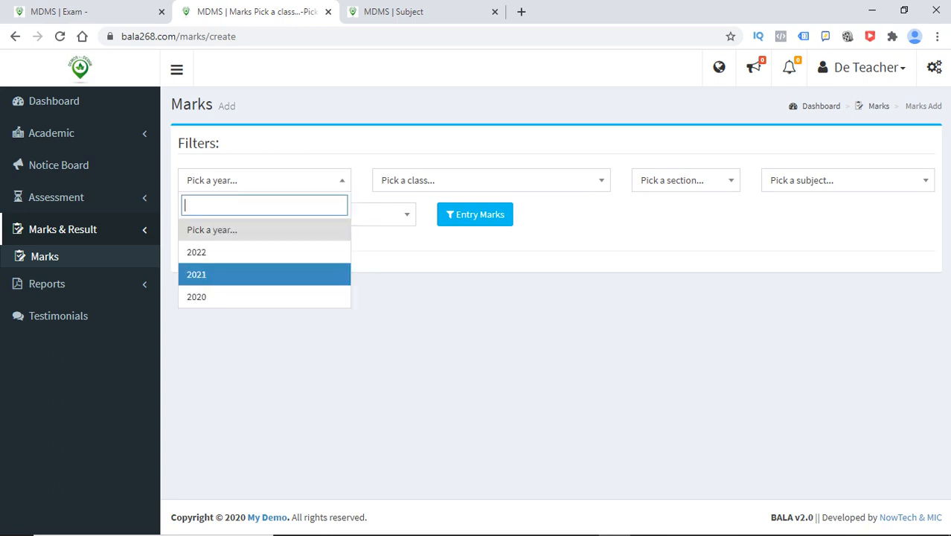
pyautogui.press('Return')
pyautogui.click(491, 180)
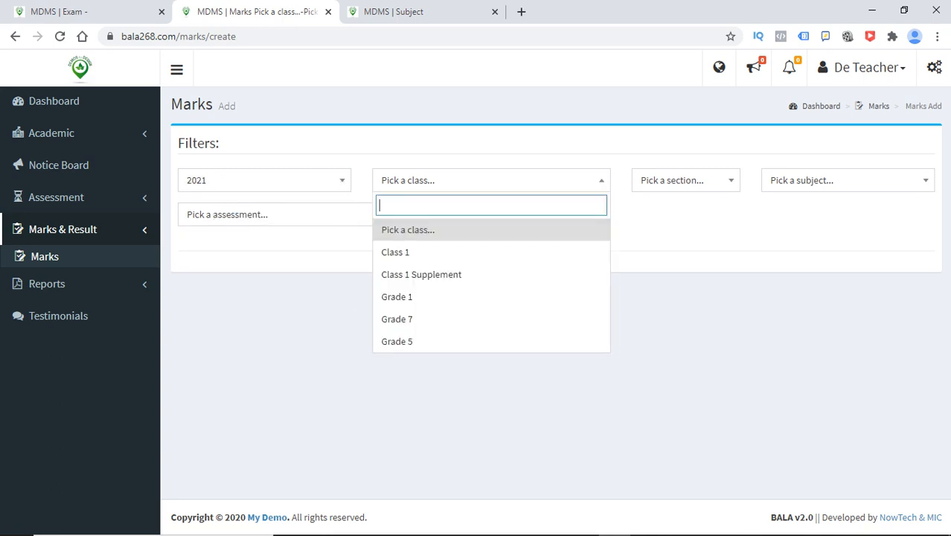
pyautogui.write('g')
pyautogui.press('Down')
pyautogui.press('Down')
pyautogui.press('Return')
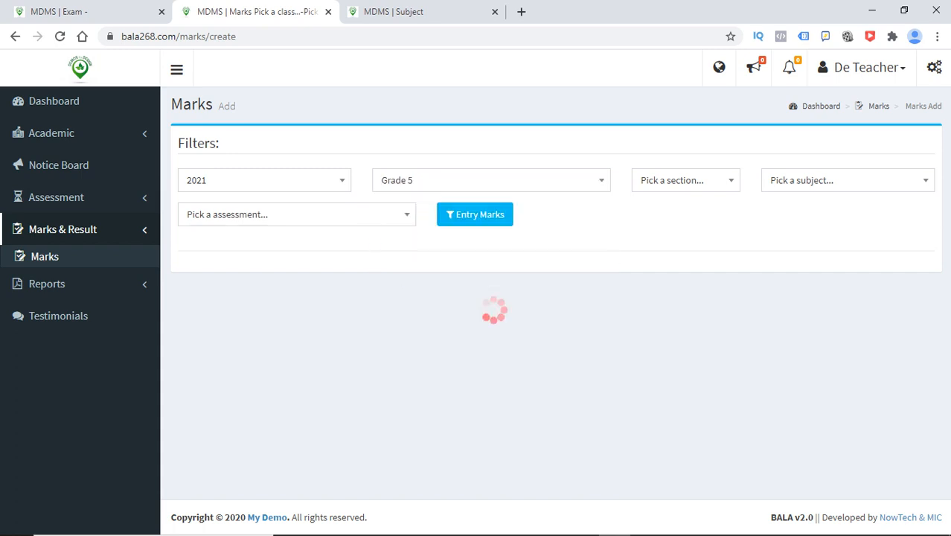
# Choose section A, subject 101 and Eng Assessement, and load the students for marks entry.
pyautogui.click(685, 180)
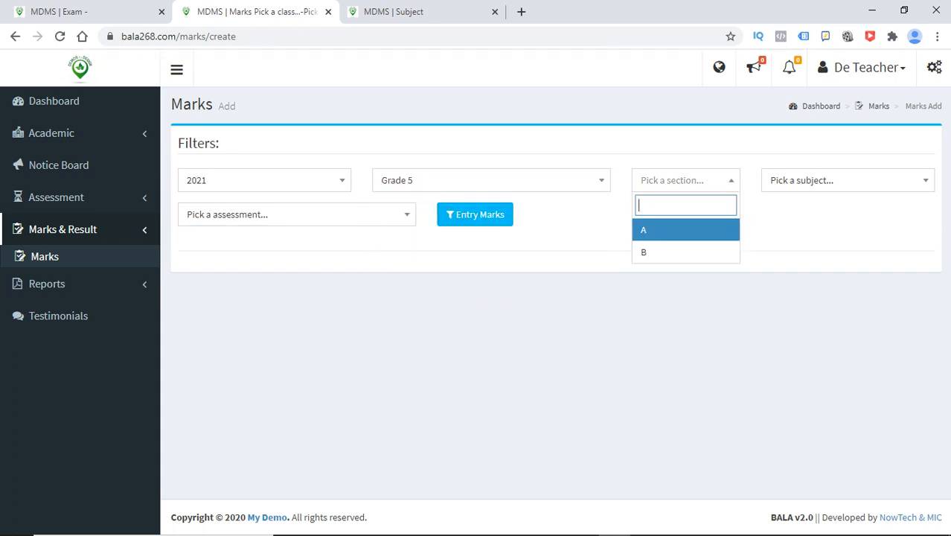
pyautogui.press('Return')
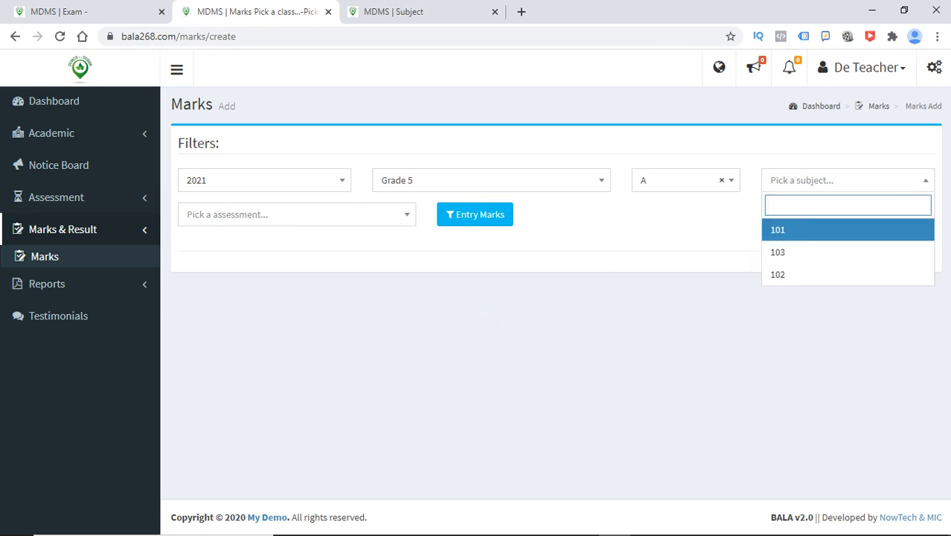
pyautogui.press('Return')
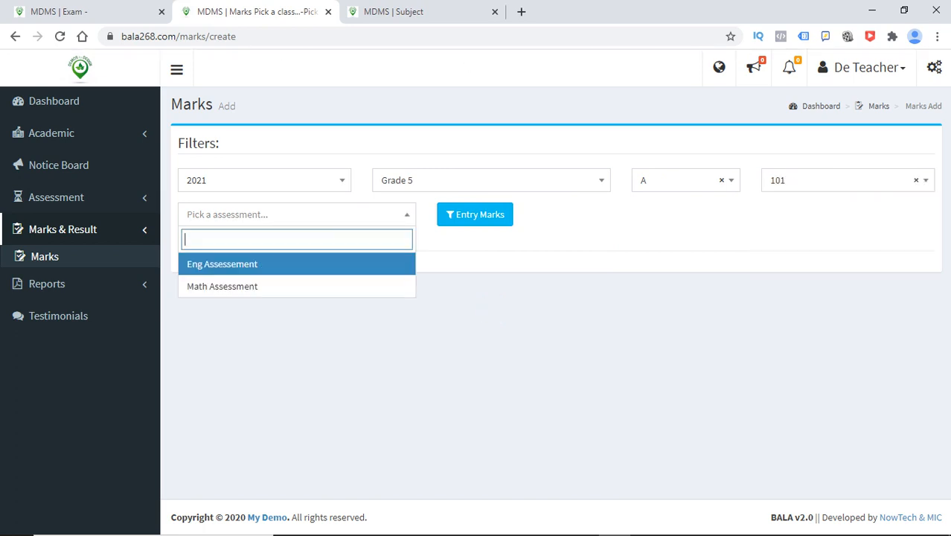
pyautogui.press('Down')
pyautogui.press('Up')
pyautogui.press('Return')
pyautogui.click(475, 215)
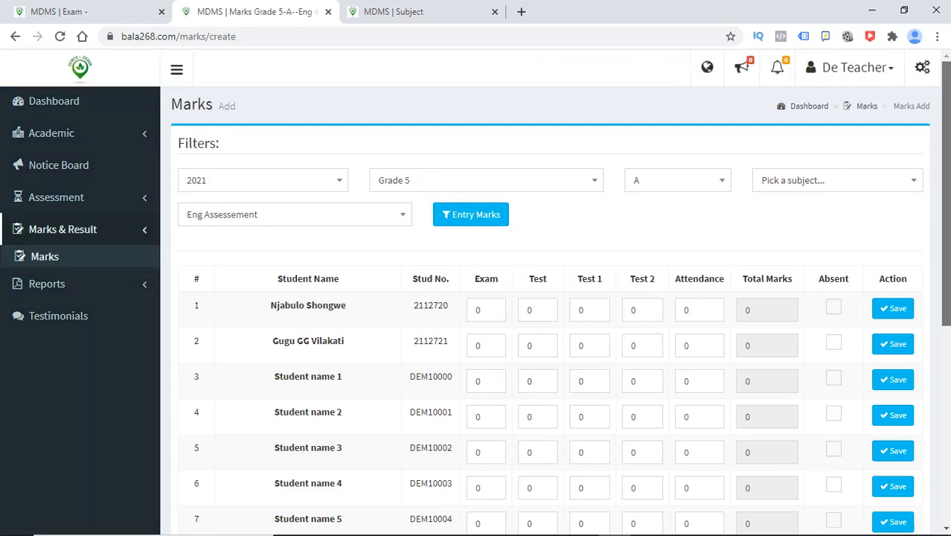
# Examine the student and marks columns of the entry sheet against the marks distribution types in the assessment list.
pyautogui.moveTo(945, 193); pyautogui.dragTo(945, 215)
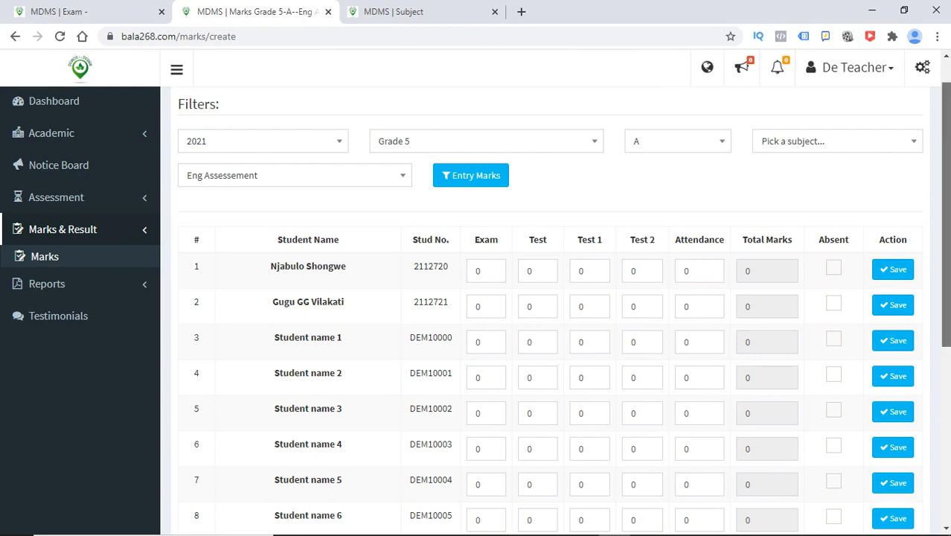
pyautogui.moveTo(946, 215)
pyautogui.mouseDown()
pyautogui.moveTo(946, 325)
pyautogui.moveTo(946, 192)
pyautogui.moveTo(946, 404)
pyautogui.moveTo(946, 192)
pyautogui.moveTo(946, 379)
pyautogui.moveTo(946, 209)
pyautogui.moveTo(946, 224)
pyautogui.mouseUp()
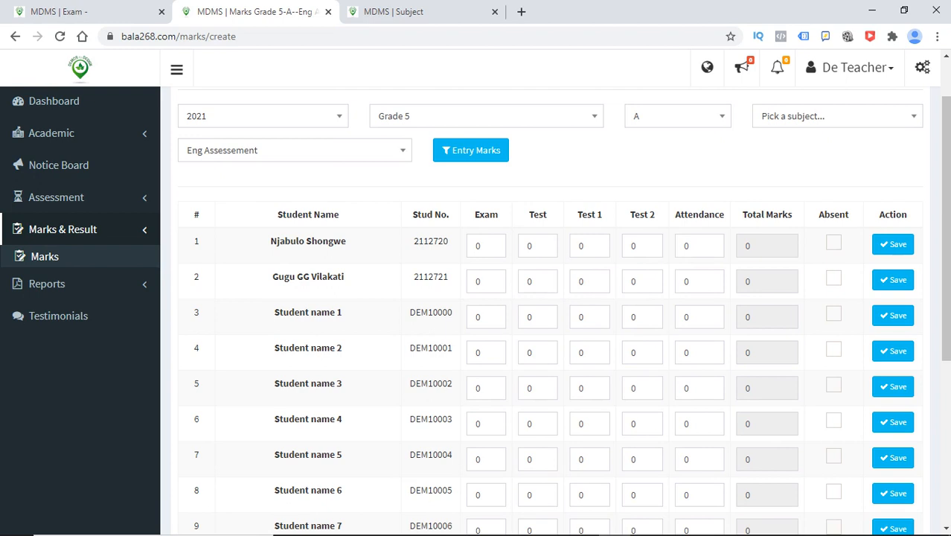
pyautogui.moveTo(340, 215); pyautogui.dragTo(276, 215)
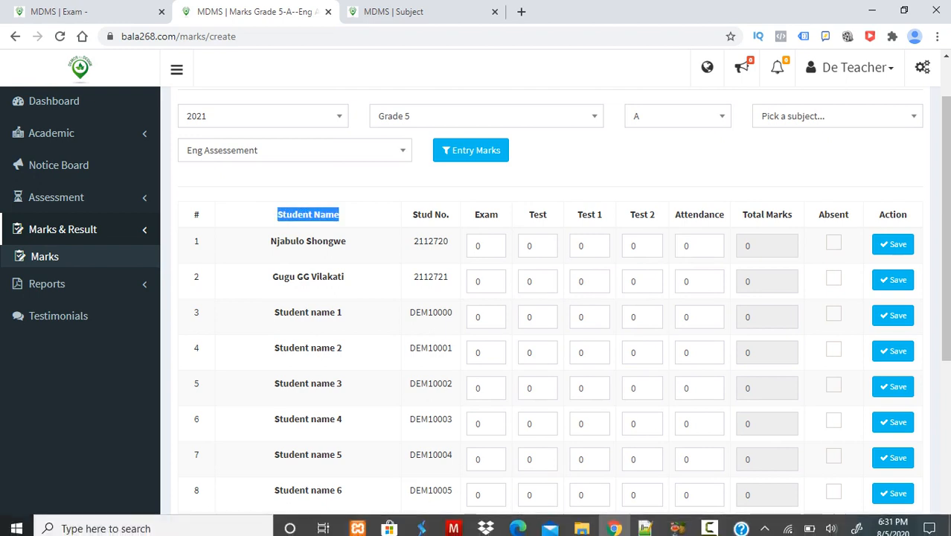
pyautogui.moveTo(451, 215); pyautogui.dragTo(412, 214)
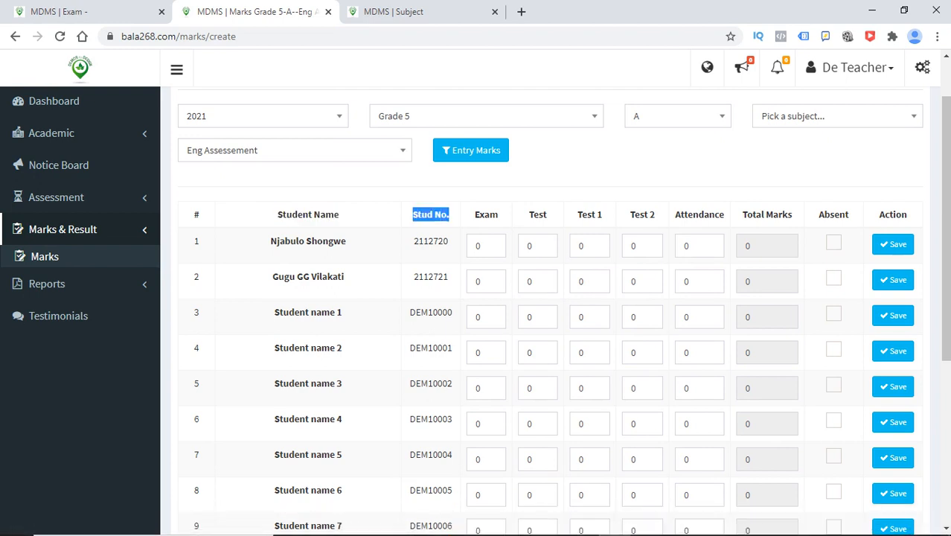
pyautogui.click(497, 215)
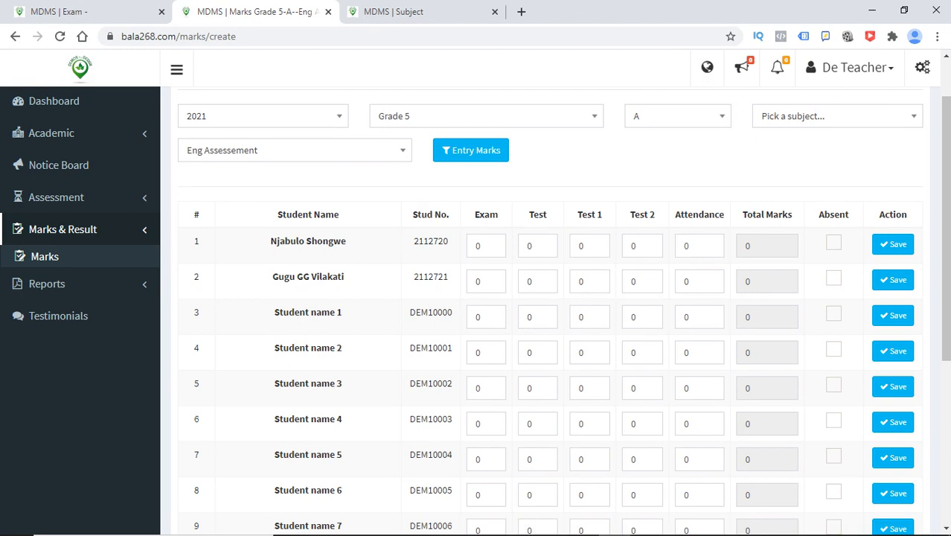
pyautogui.scroll(-1, 550, 312)
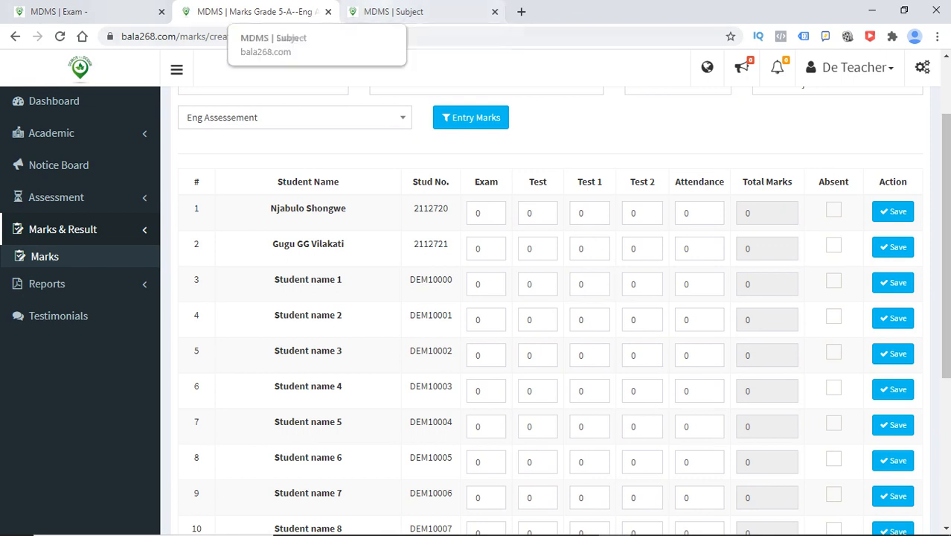
pyautogui.click(82, 12)
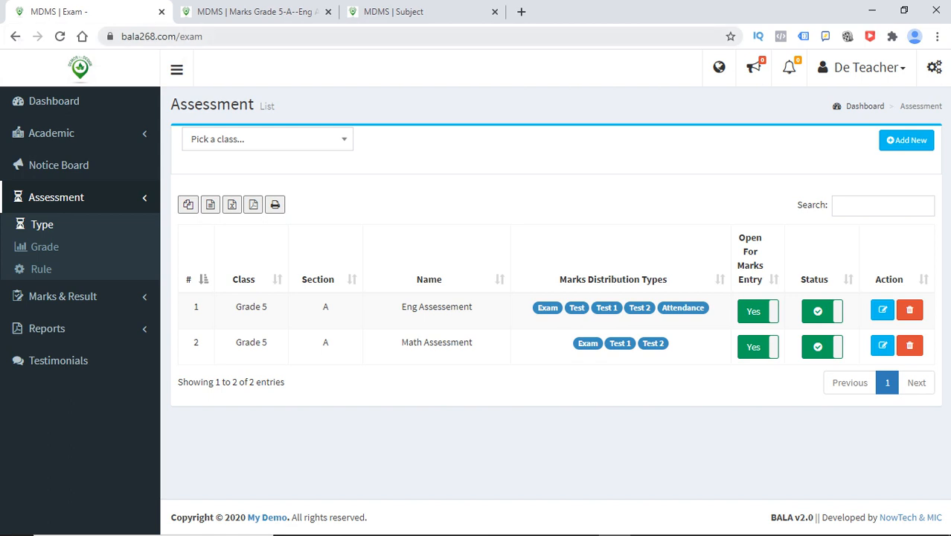
pyautogui.click(255, 11)
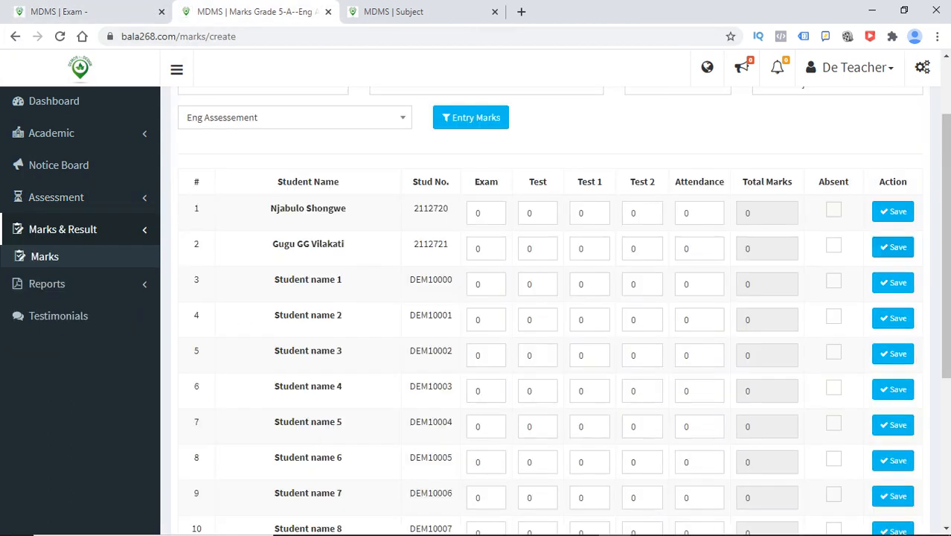
pyautogui.moveTo(946, 216); pyautogui.dragTo(945, 162)
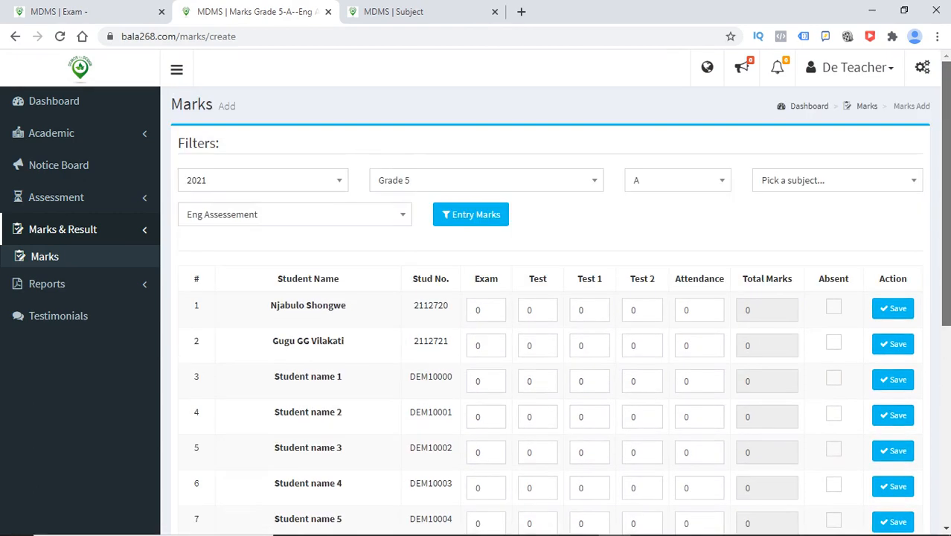
pyautogui.scroll(-5, 555, 311)
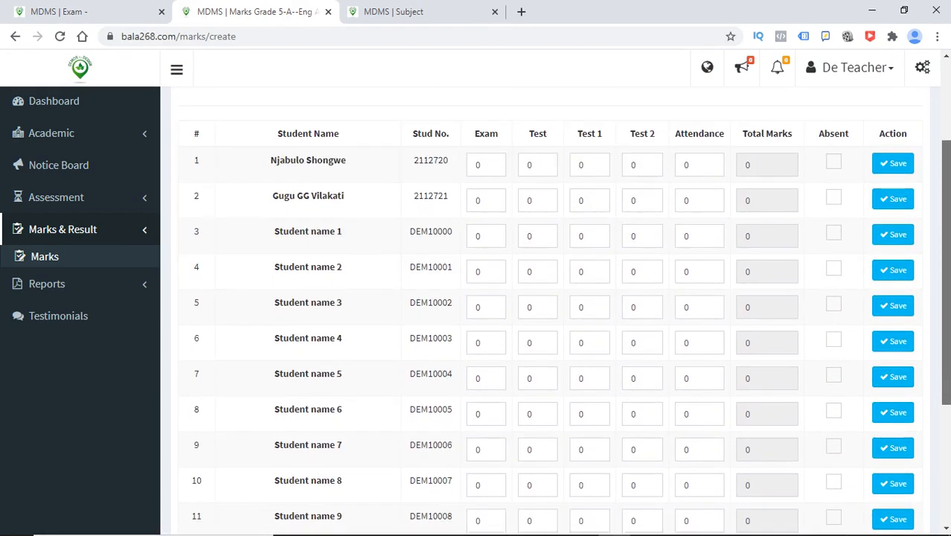
pyautogui.moveTo(946, 331); pyautogui.dragTo(945, 238)
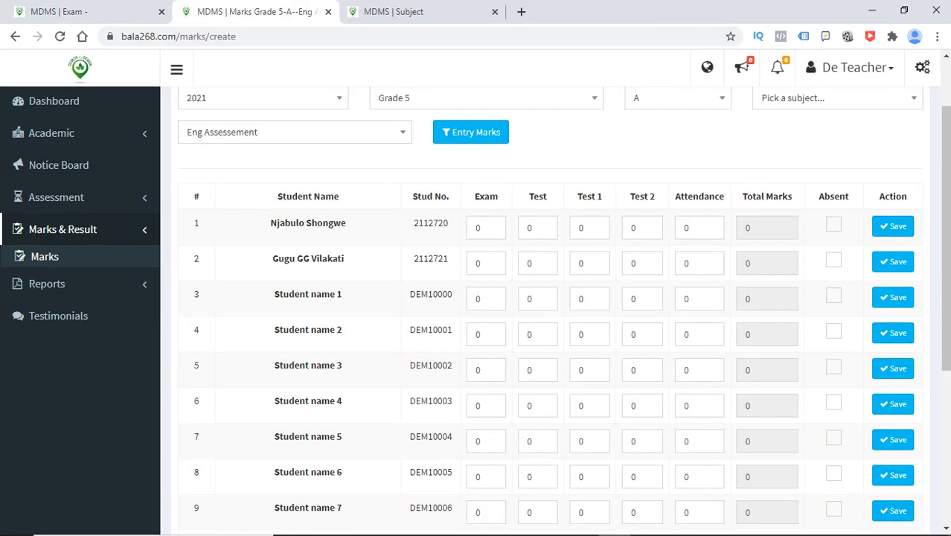
pyautogui.click(476, 227)
pyautogui.write('7')
pyautogui.press('Tab')
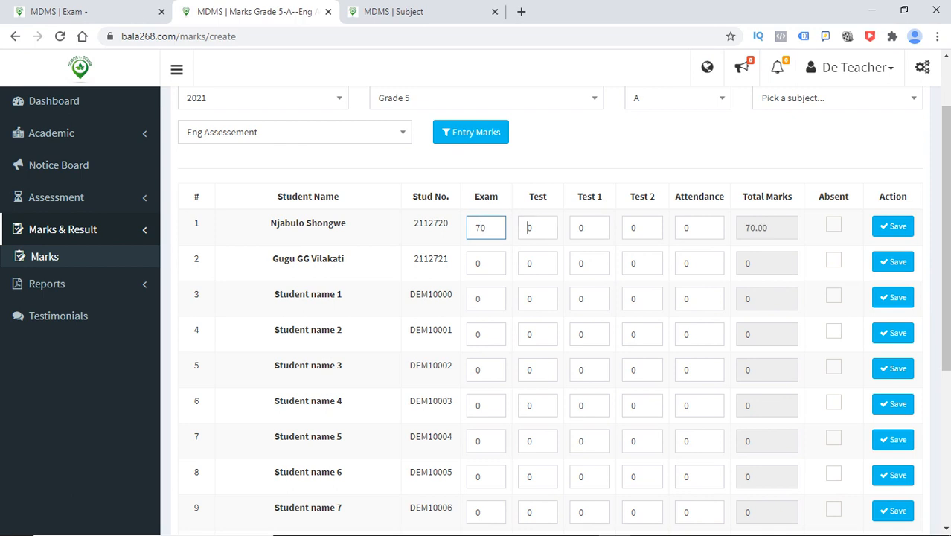
pyautogui.press('Left')
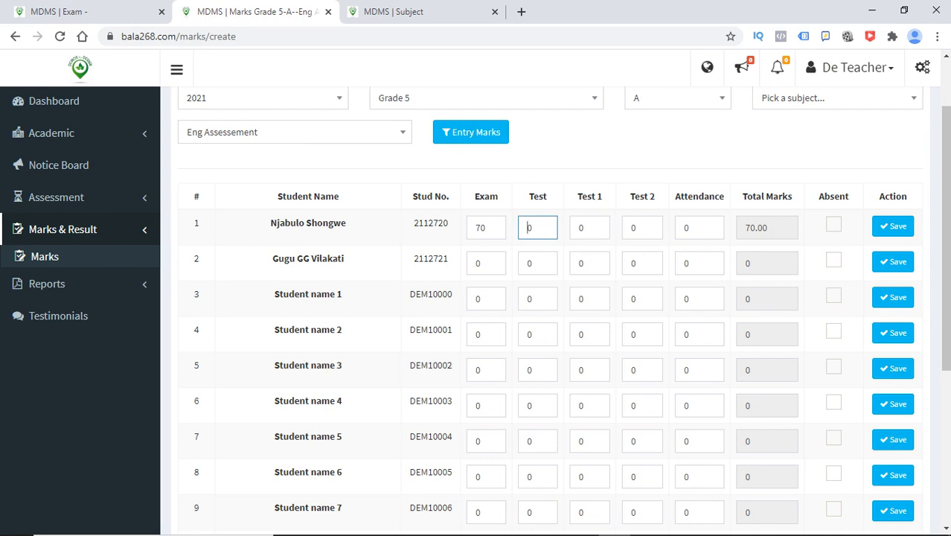
pyautogui.click(479, 227)
pyautogui.press('BackSpace')
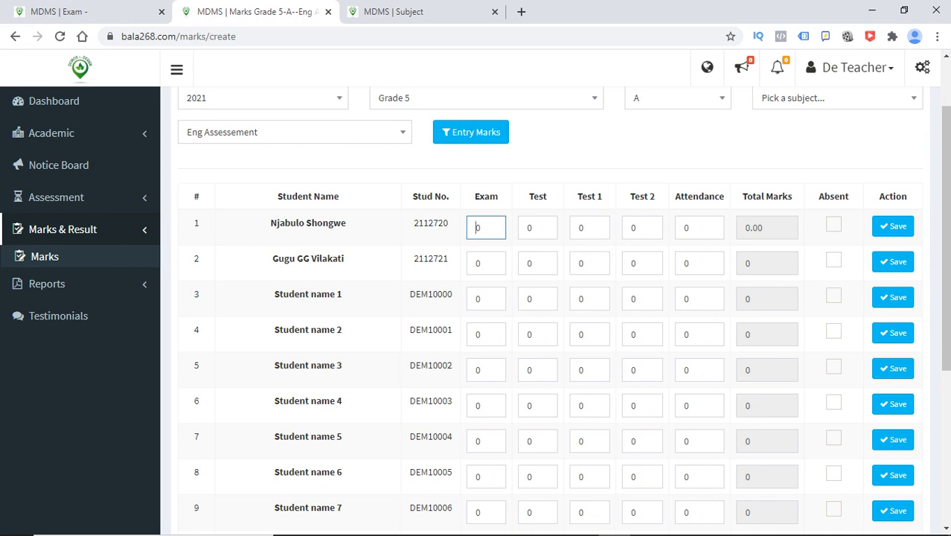
# Enter 70 for Exam and 45 for Test in the first student's row.
pyautogui.write('7')
pyautogui.click(527, 227)
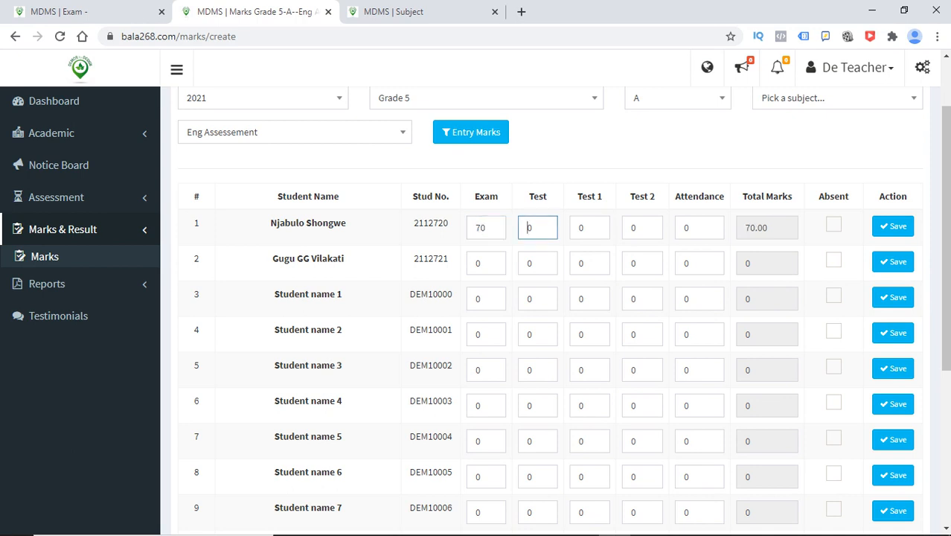
pyautogui.click(532, 228)
pyautogui.press('BackSpace')
pyautogui.write('45')
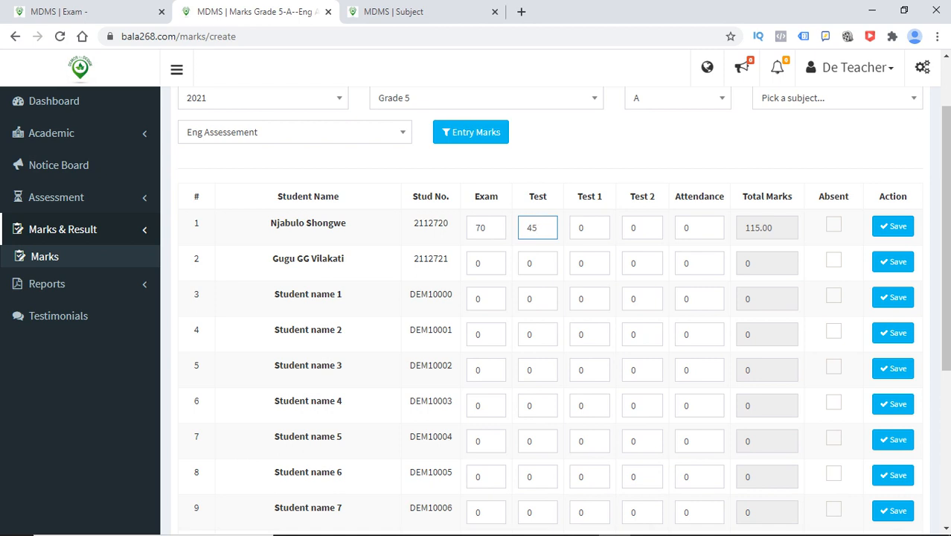
# Complete the first student's row with Test 1 at 30, Test 2 at 80 and Attendance at 10.
pyautogui.click(580, 227)
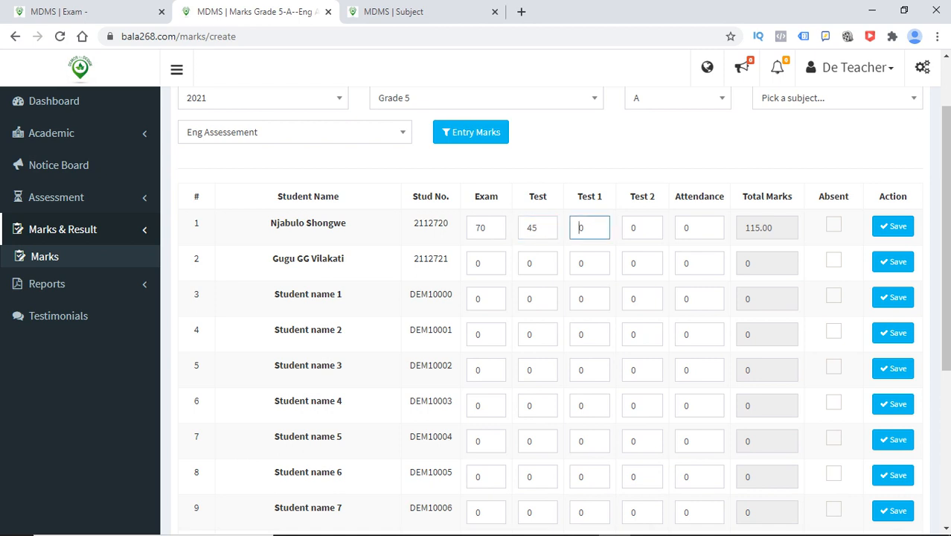
pyautogui.write('3')
pyautogui.click(632, 227)
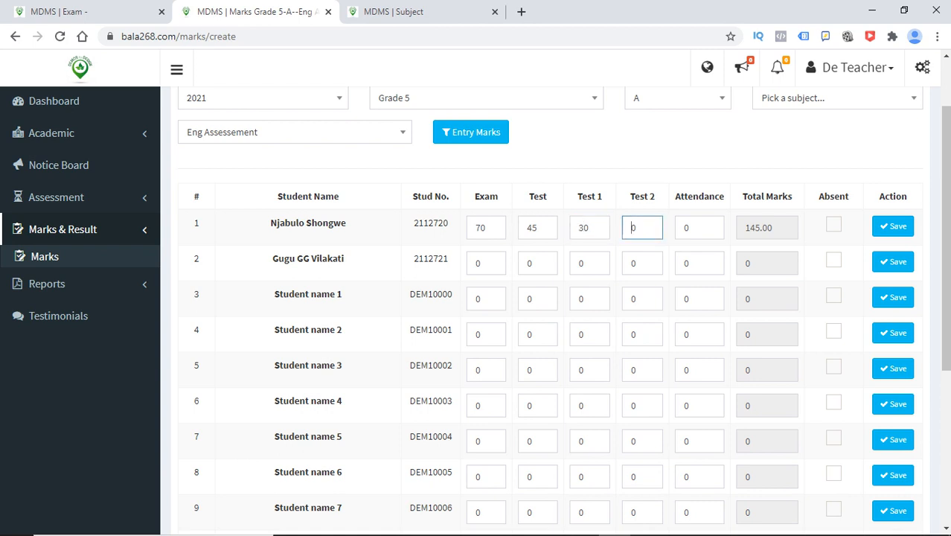
pyautogui.write('8')
pyautogui.click(685, 226)
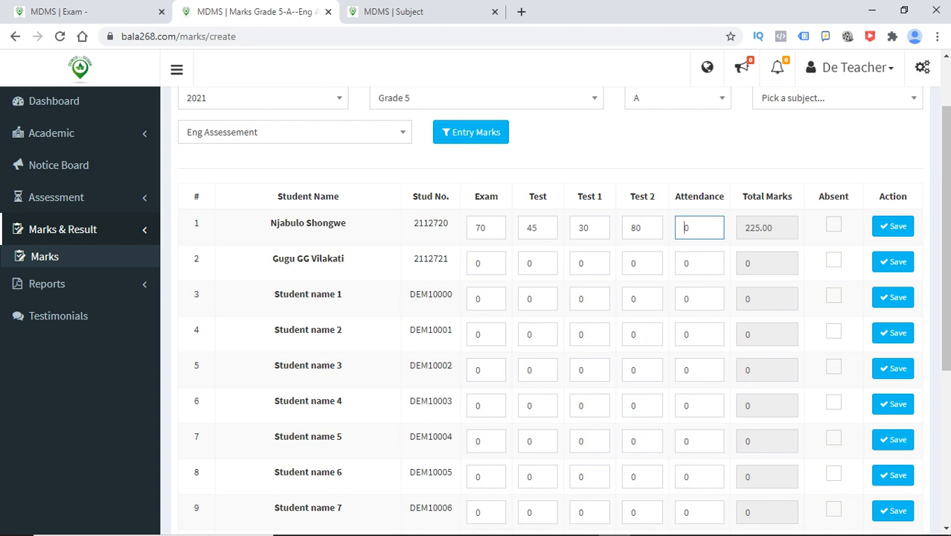
pyautogui.write('1')
pyautogui.scroll(-1, 551, 312)
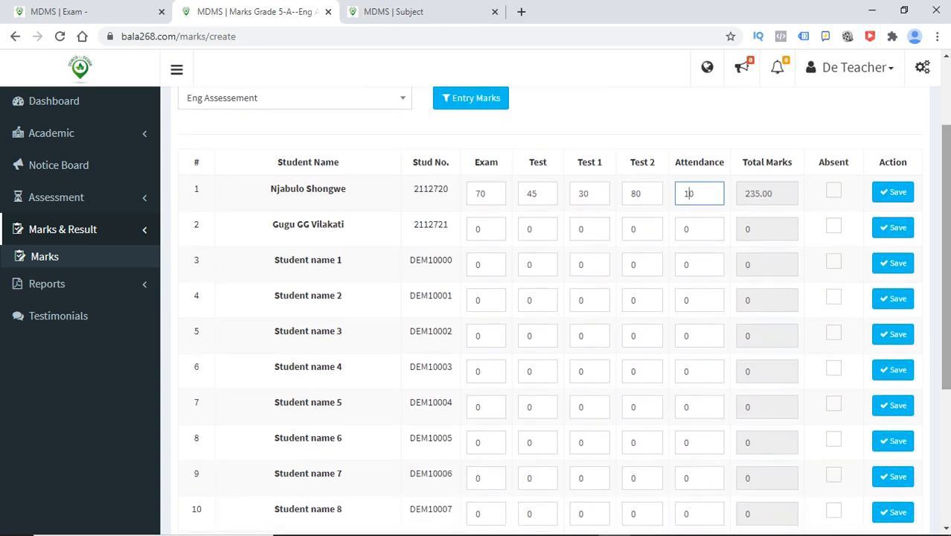
# Set the second student's Exam mark to 40 and the third student's Test mark to 80.
pyautogui.click(477, 229)
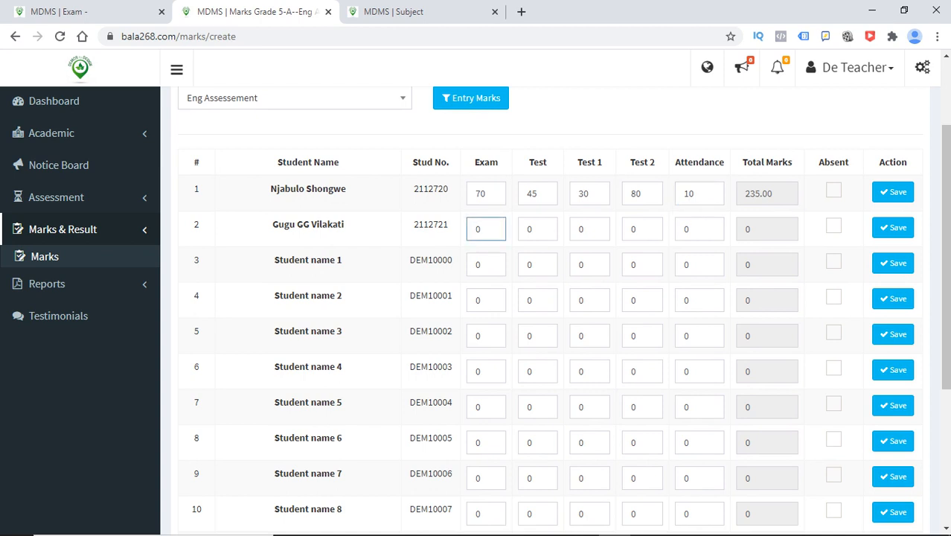
pyautogui.write('4')
pyautogui.click(536, 265)
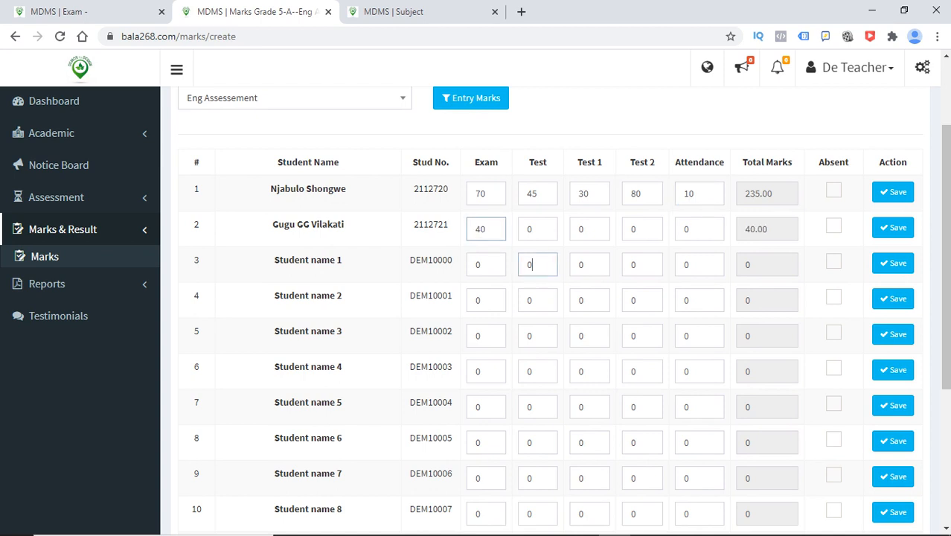
pyautogui.write('8')
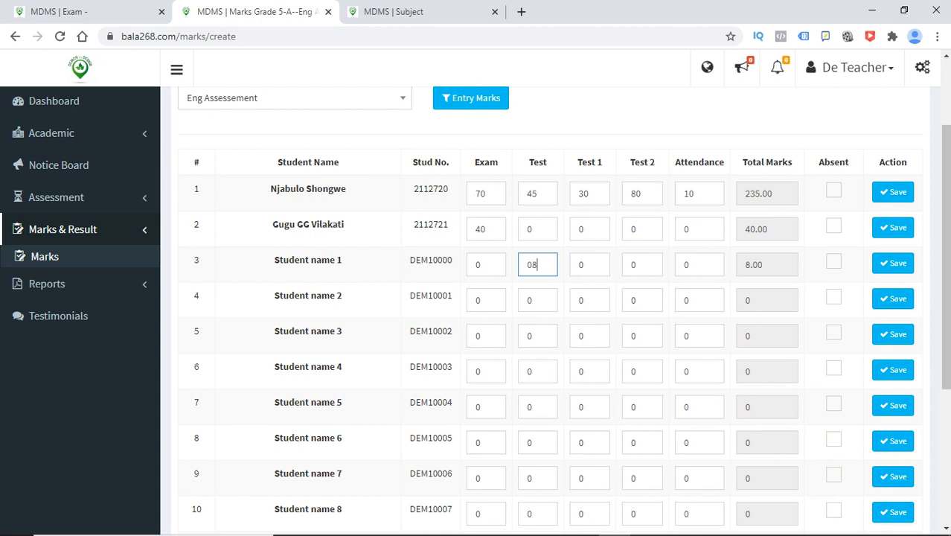
pyautogui.press('BackSpace')
pyautogui.press('BackSpace')
pyautogui.write('80')
# Give the fourth student 20 for Exam and 90 for Test 2.
pyautogui.click(477, 300)
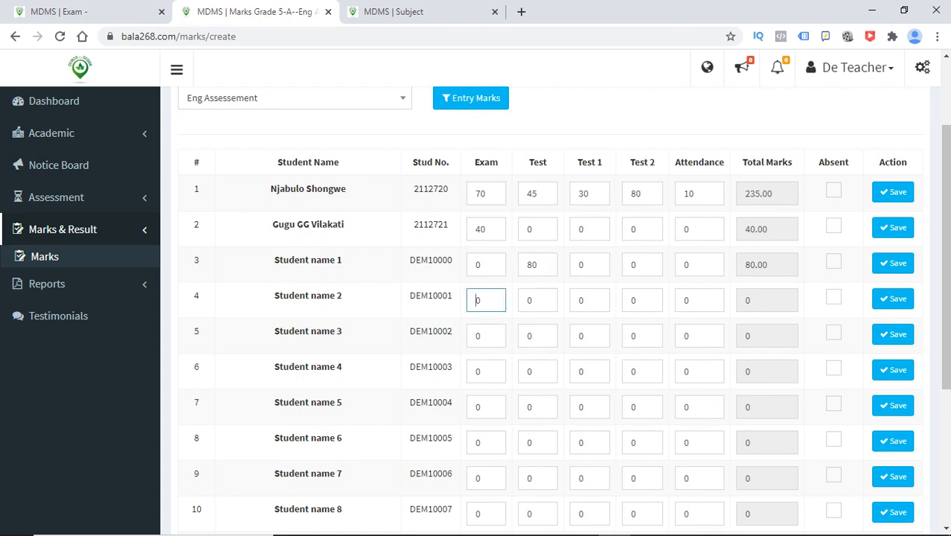
pyautogui.write('2')
pyautogui.click(631, 301)
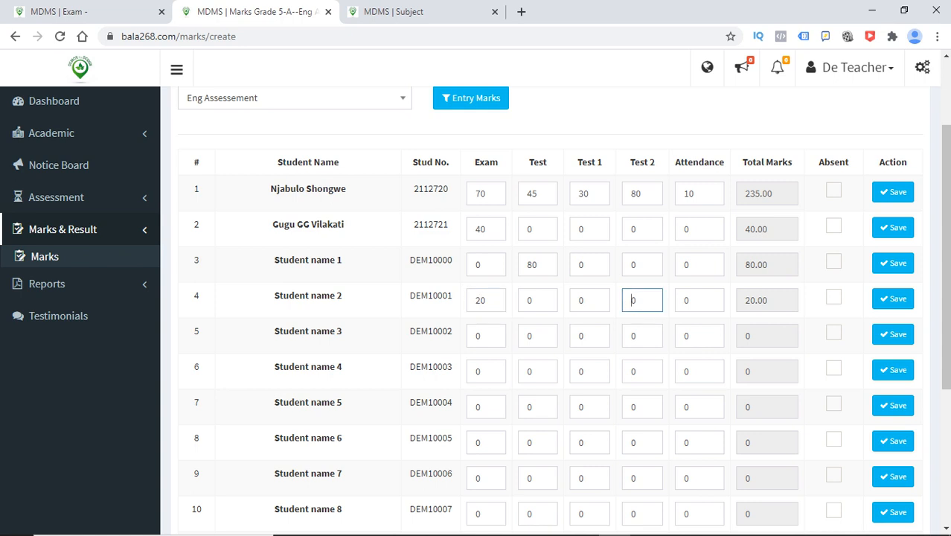
pyautogui.write('9')
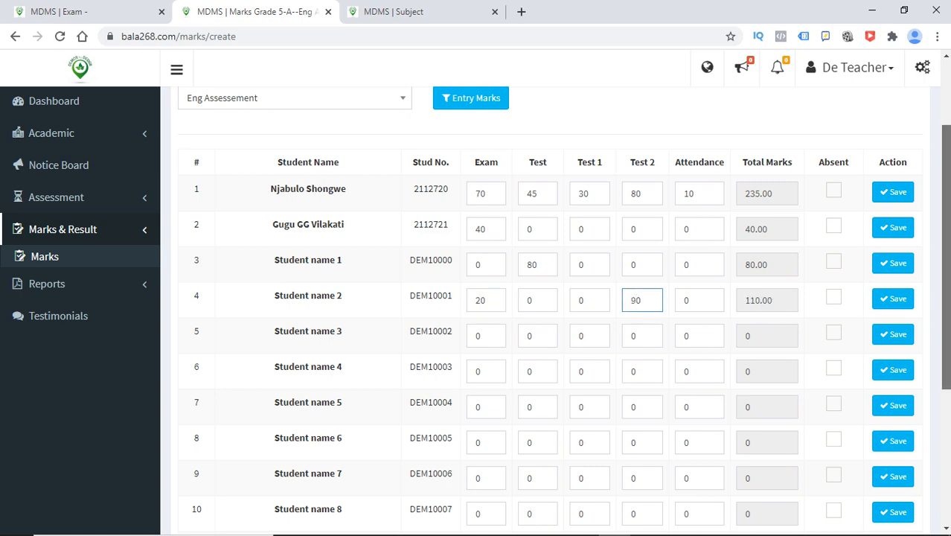
# Review the entered marks and totals across all the student rows of the marks sheet.
pyautogui.scroll(-2, 945, 257)
pyautogui.scroll(2, 945, 256)
pyautogui.scroll(-4, 945, 256)
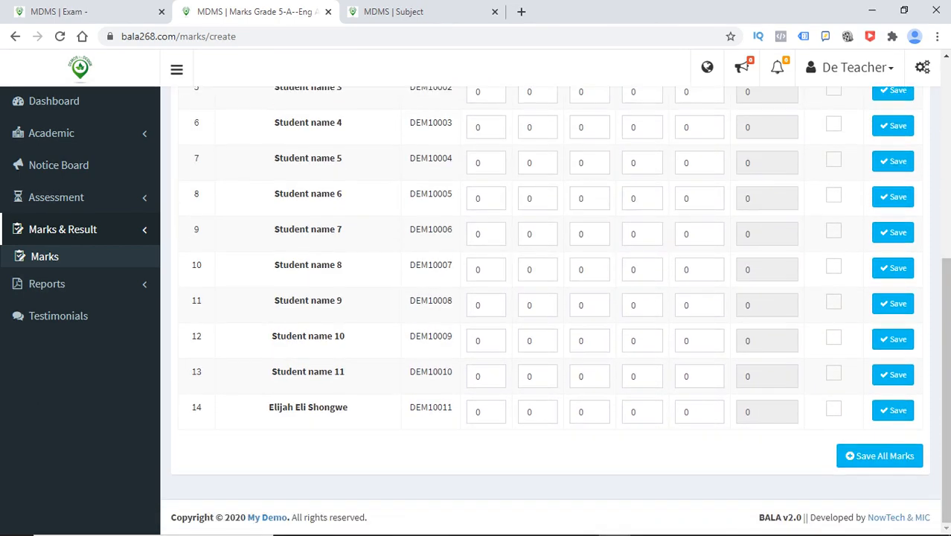
pyautogui.scroll(4, 945, 257)
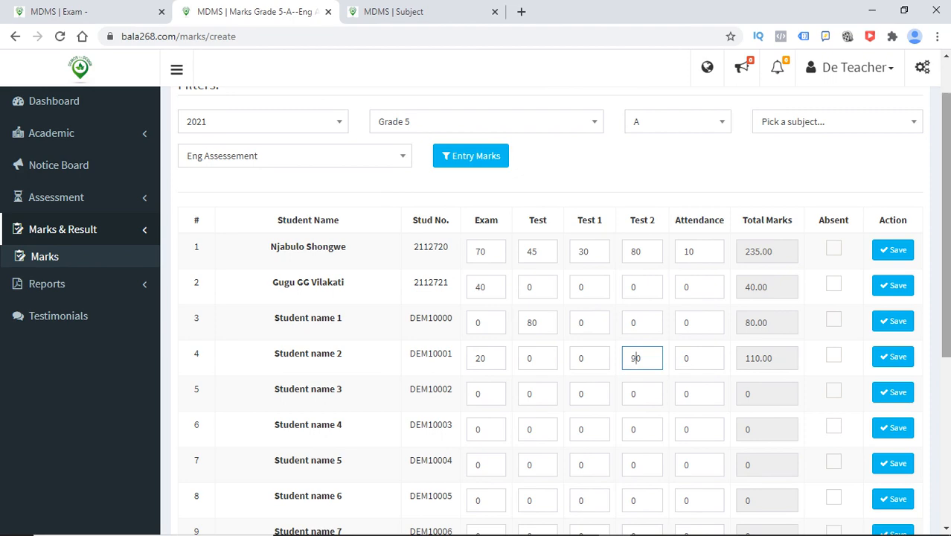
pyautogui.scroll(-4, 550, 335)
pyautogui.scroll(5, 551, 335)
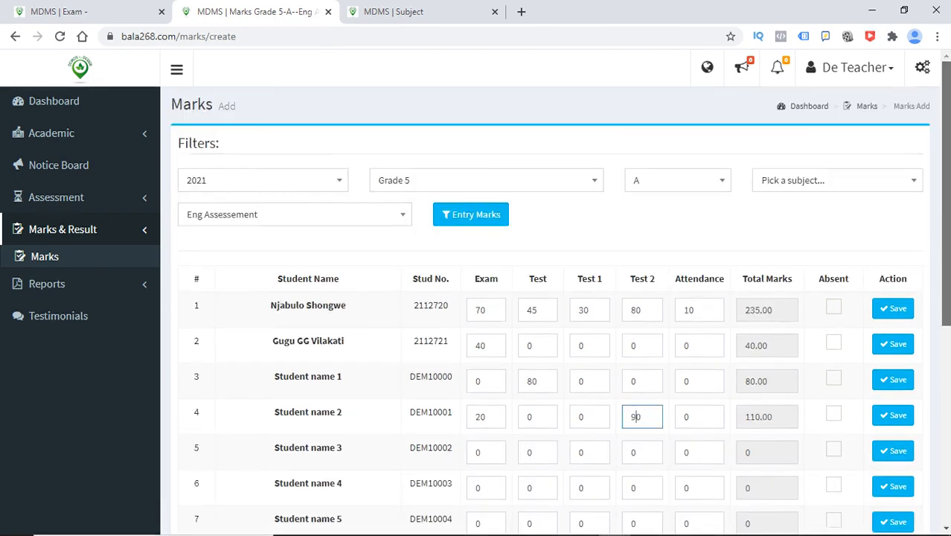
pyautogui.scroll(-2, 551, 335)
pyautogui.scroll(-1, 550, 335)
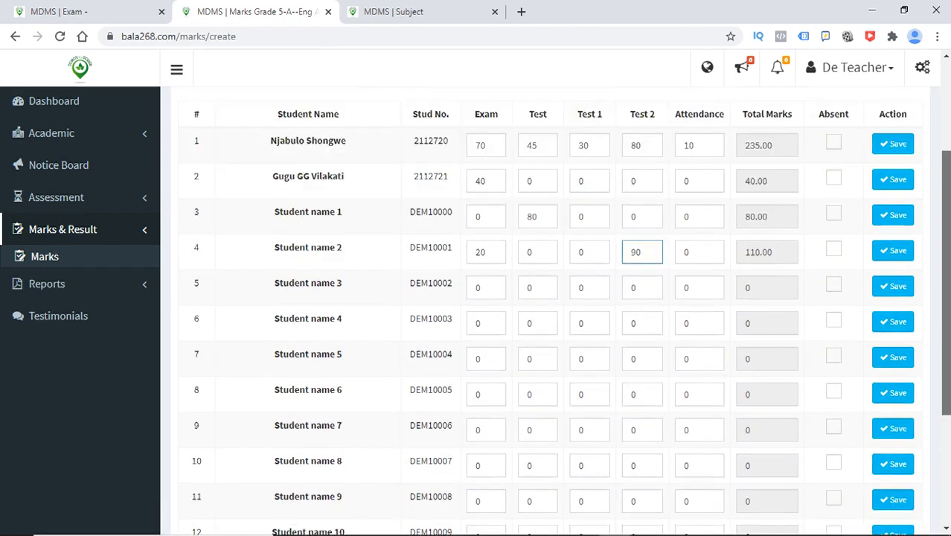
pyautogui.scroll(-3, 551, 335)
pyautogui.scroll(4, 550, 335)
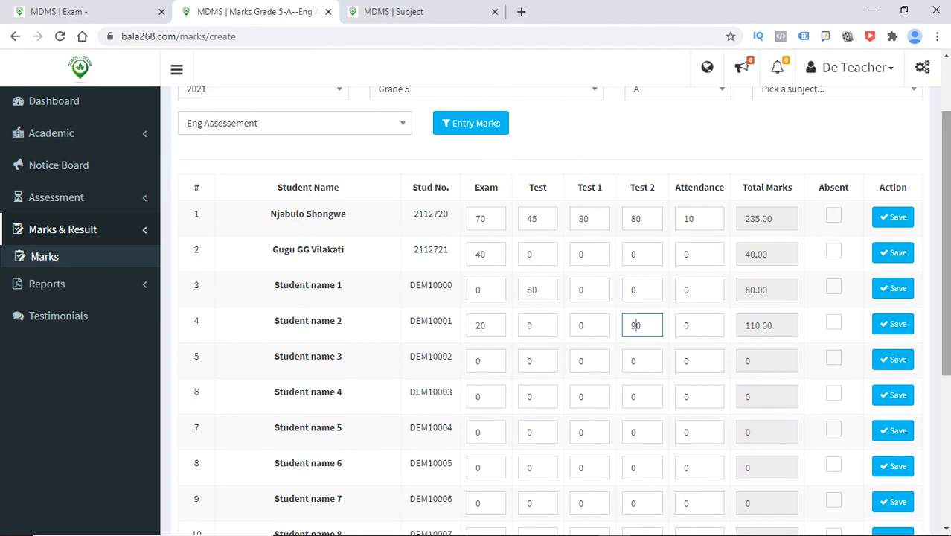
pyautogui.scroll(-4, 551, 335)
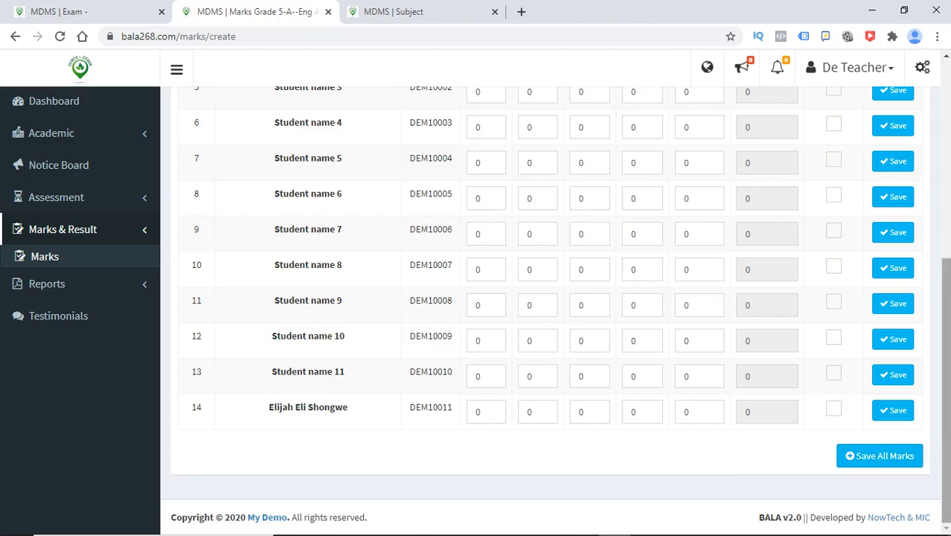
pyautogui.scroll(5, 551, 335)
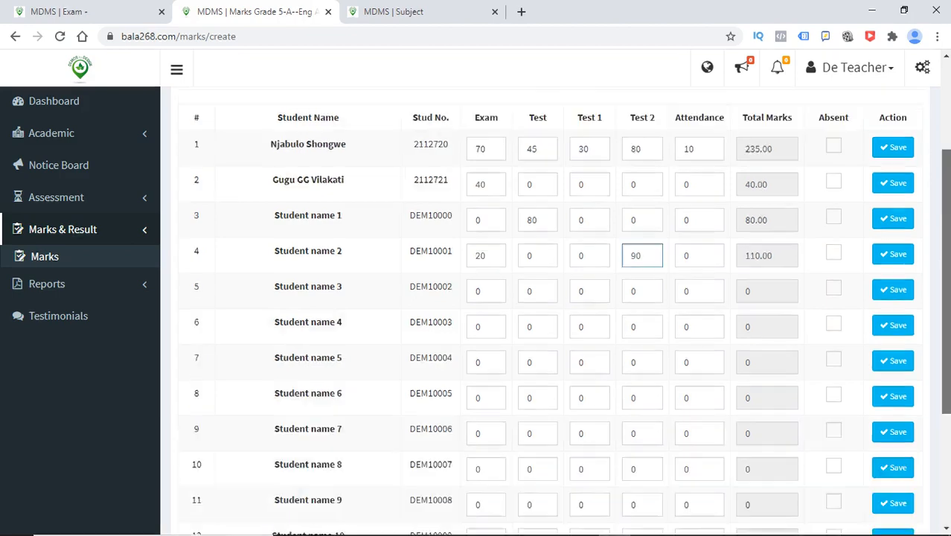
# Save the marks of all students in the sheet at once.
pyautogui.scroll(-5, 636, 367)
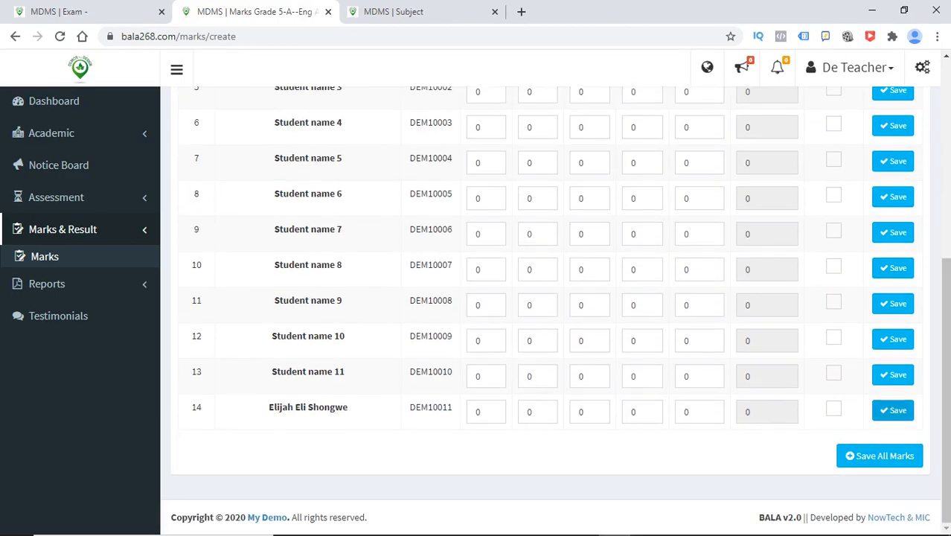
pyautogui.click(879, 455)
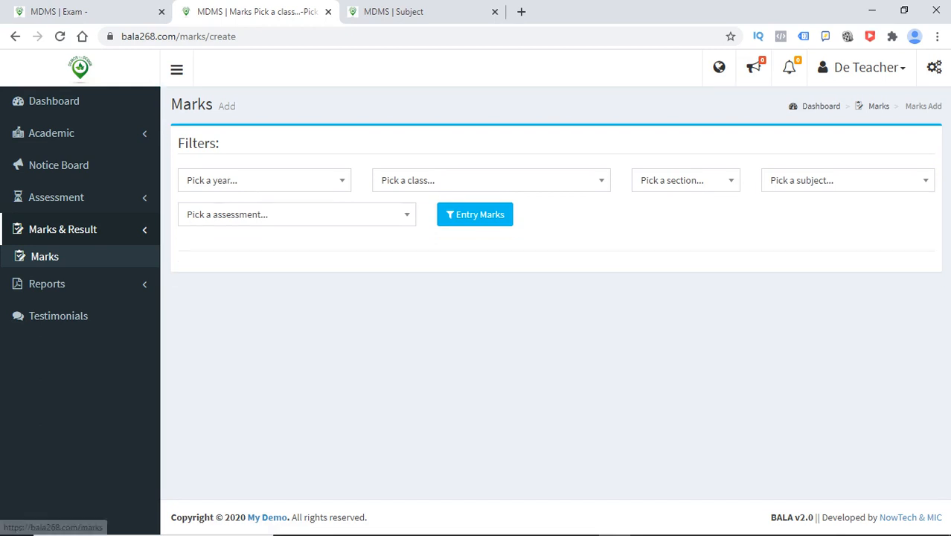
# Open the marks list and filter it by year 2021 and class Grade 5.
pyautogui.click(45, 257)
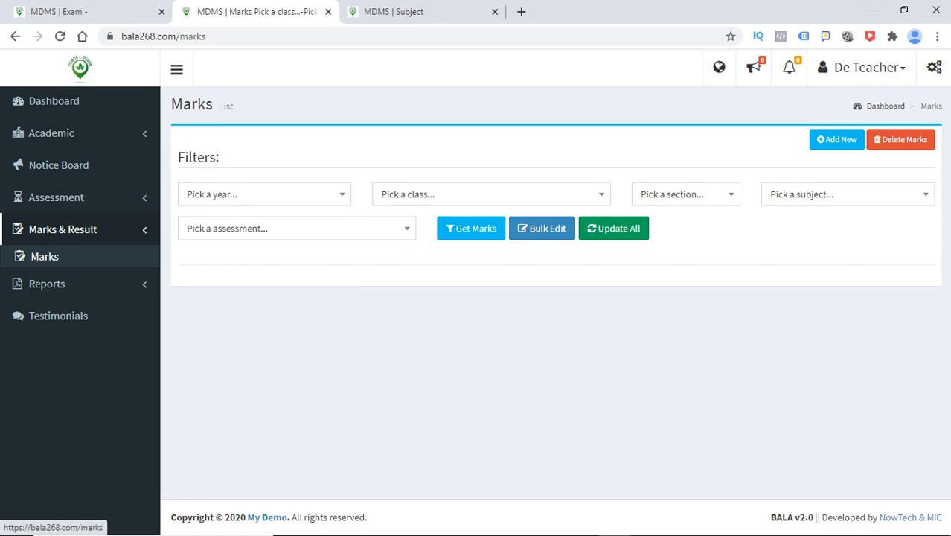
pyautogui.click(264, 194)
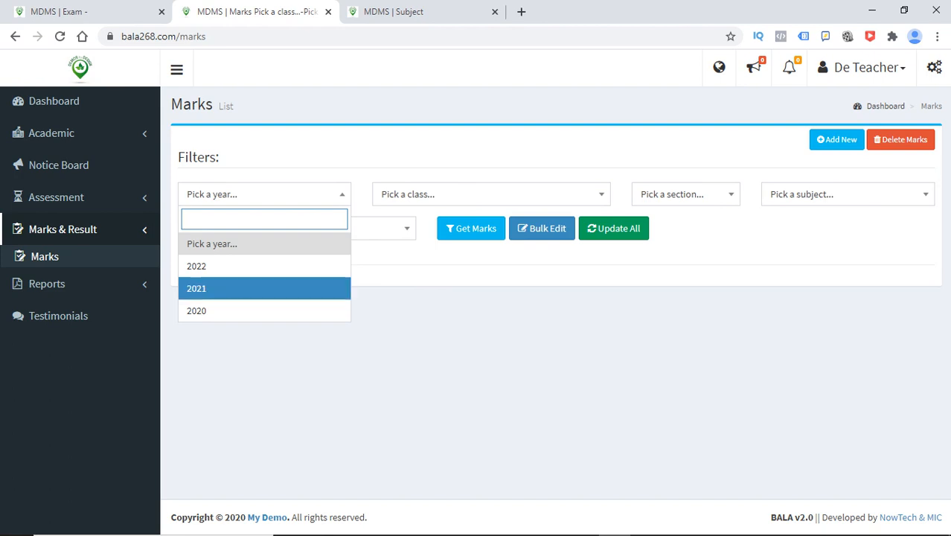
pyautogui.click(196, 288)
pyautogui.click(491, 194)
pyautogui.click(491, 194)
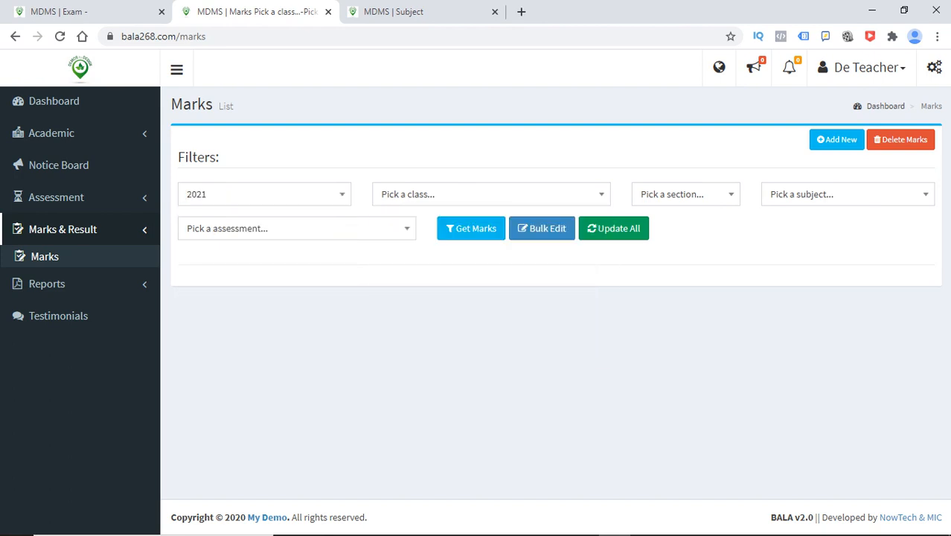
pyautogui.click(491, 194)
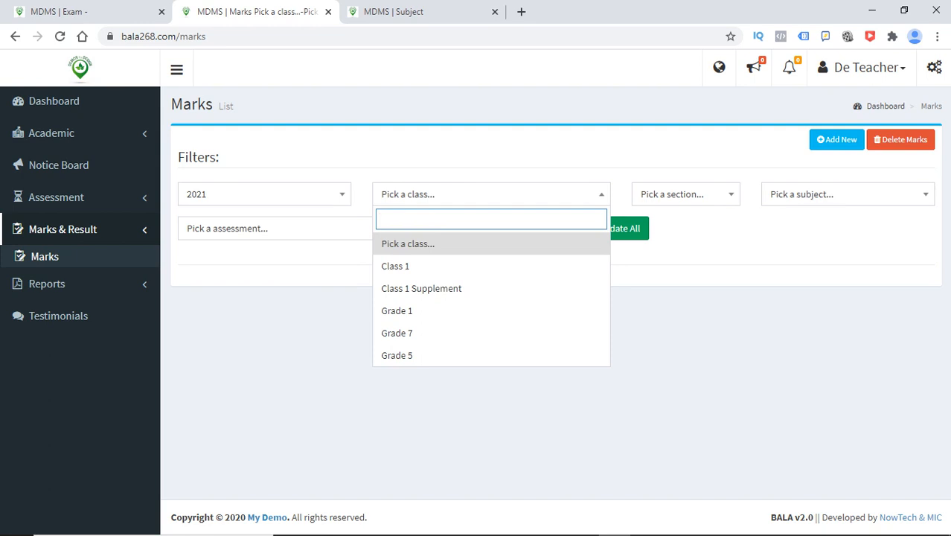
pyautogui.write('gr')
pyautogui.press('Down')
pyautogui.press('Down')
pyautogui.press('Return')
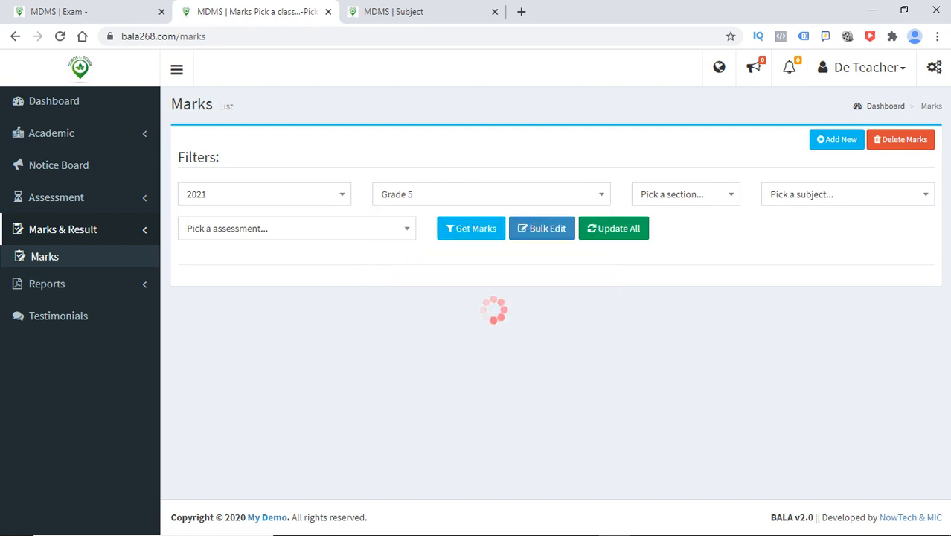
# Choose section A, subject 101 and Eng Assessement as filters and retrieve the matching marks.
pyautogui.click(685, 194)
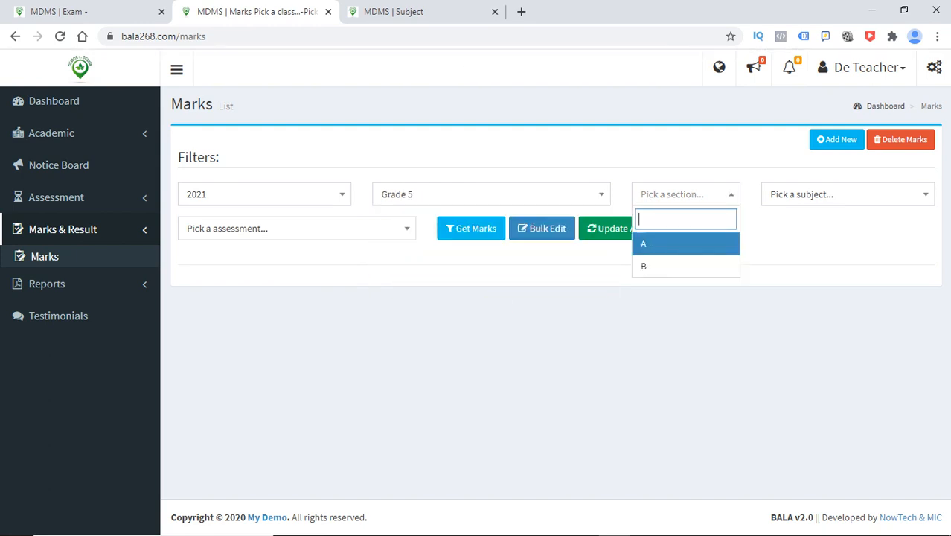
pyautogui.press('Return')
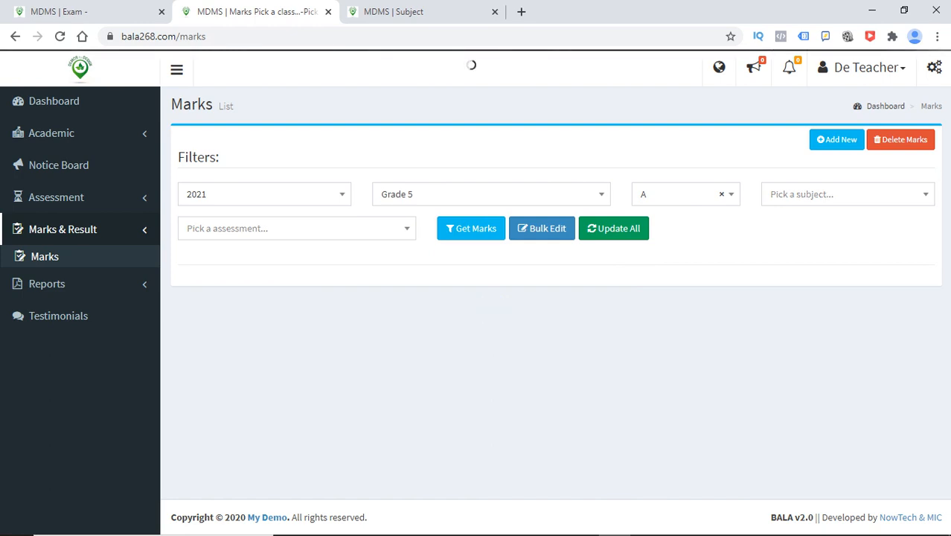
pyautogui.press('Return')
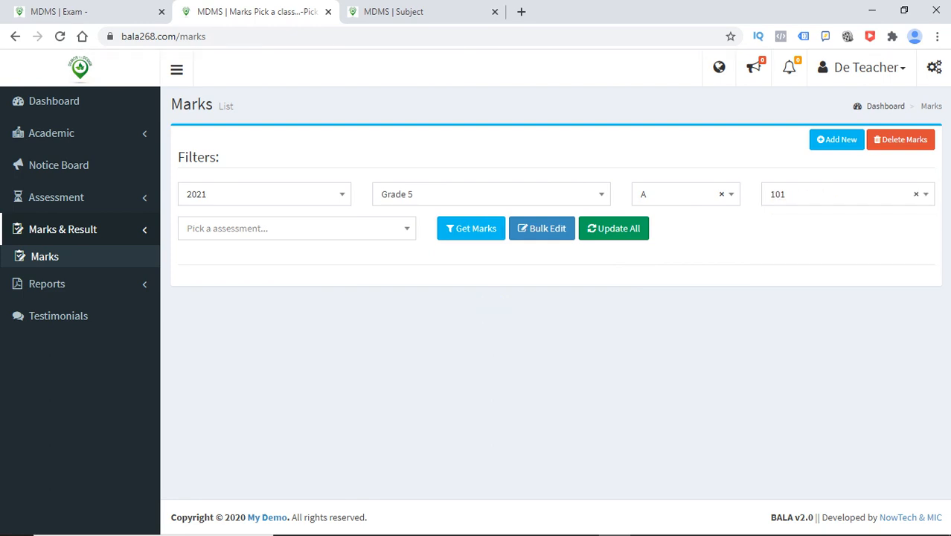
pyautogui.press('Return')
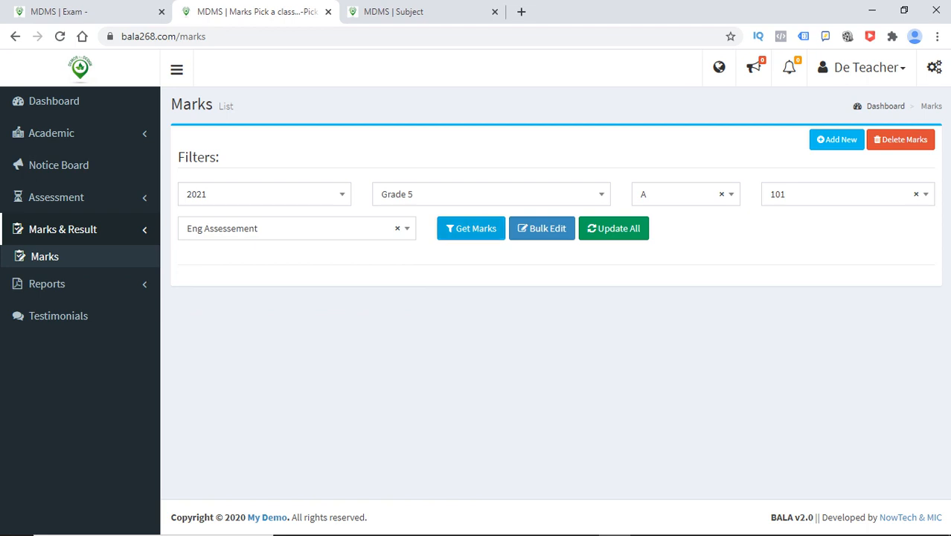
pyautogui.click(471, 228)
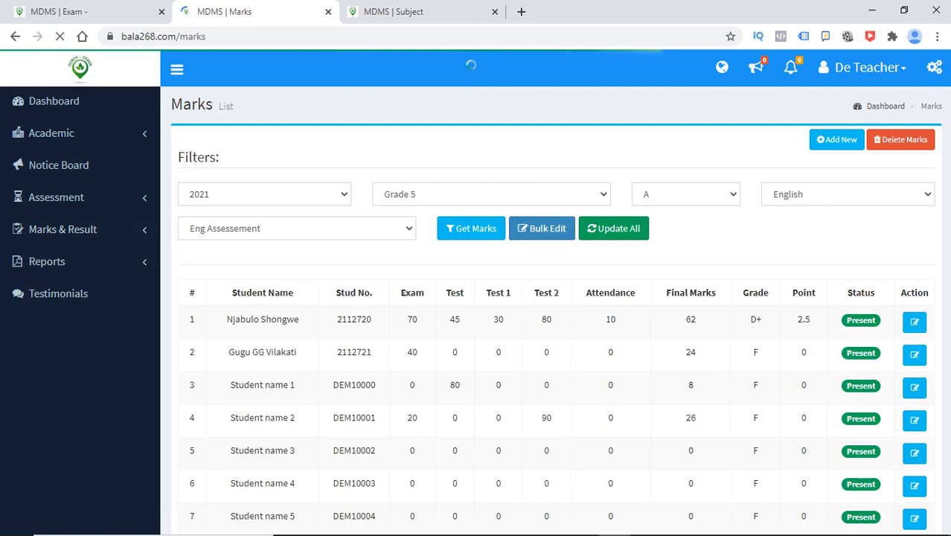
# Examine the first student's Exam and Test marks, final marks, grade and point in the retrieved list.
pyautogui.moveTo(945, 186); pyautogui.dragTo(946, 237)
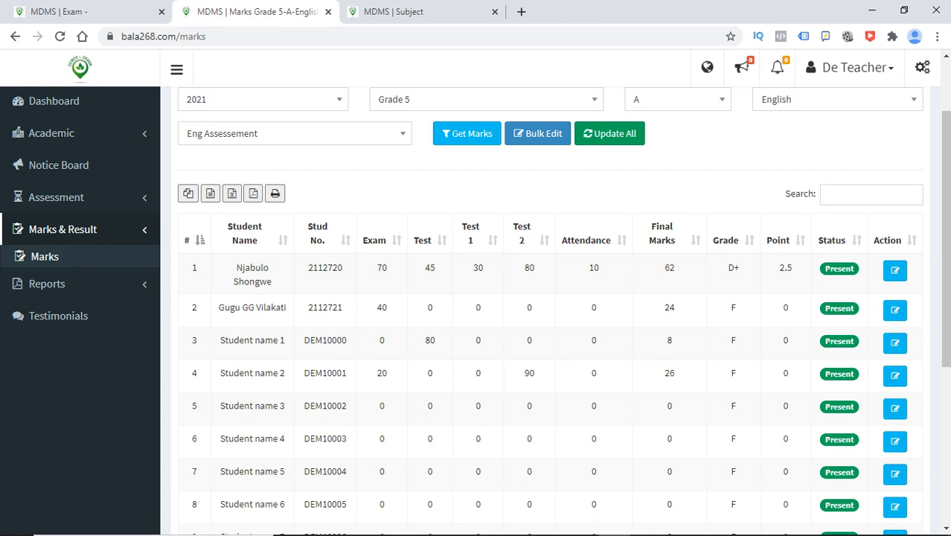
pyautogui.doubleClick(381, 268)
pyautogui.click(382, 267)
pyautogui.doubleClick(382, 267)
pyautogui.moveTo(435, 268); pyautogui.dragTo(424, 268)
pyautogui.moveTo(675, 267); pyautogui.dragTo(664, 267)
pyautogui.click(667, 268)
pyautogui.moveTo(739, 268); pyautogui.dragTo(727, 268)
pyautogui.click(732, 268)
pyautogui.moveTo(793, 268); pyautogui.dragTo(778, 268)
pyautogui.click(785, 269)
# Edit the fourth student's marks entry, setting Test to 70 and Test 1 to 90, and save the update.
pyautogui.moveTo(946, 245); pyautogui.dragTo(946, 276)
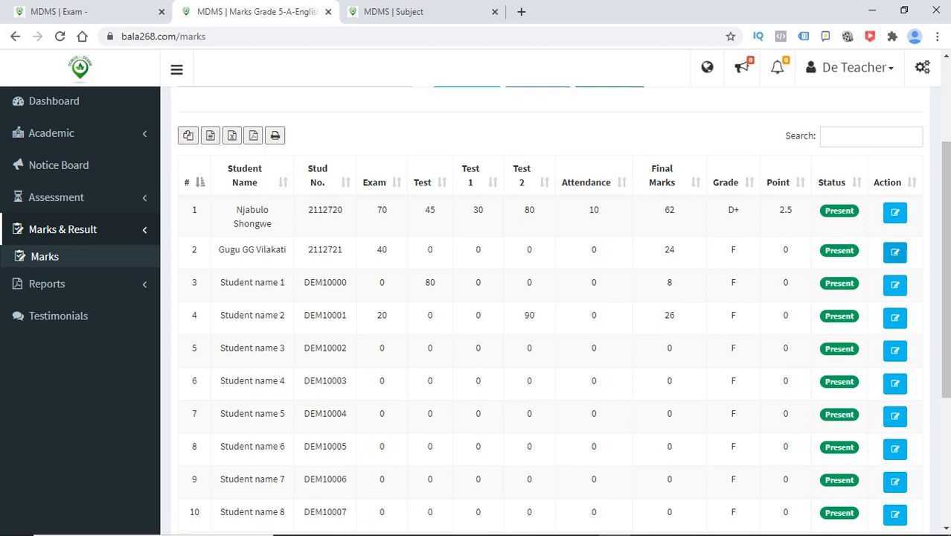
pyautogui.click(895, 317)
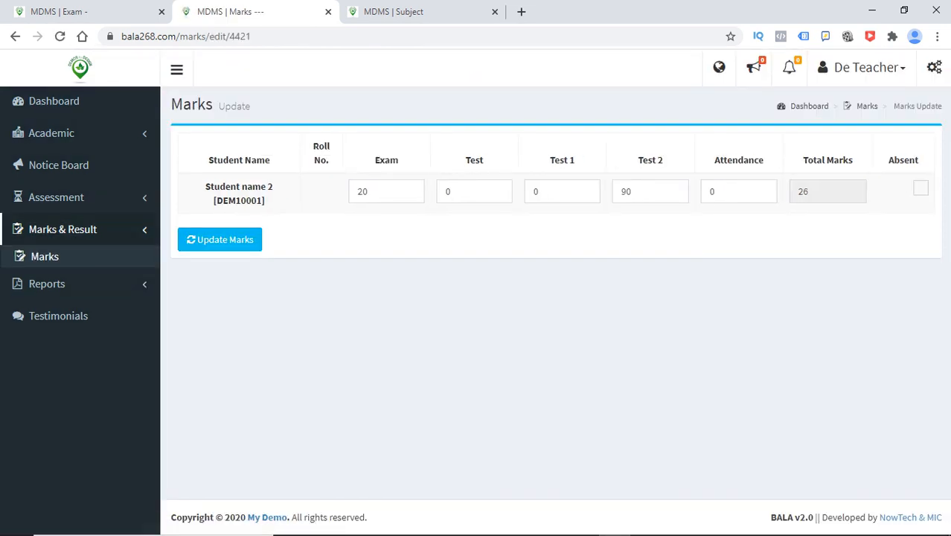
pyautogui.click(445, 192)
pyautogui.write('7')
pyautogui.click(533, 191)
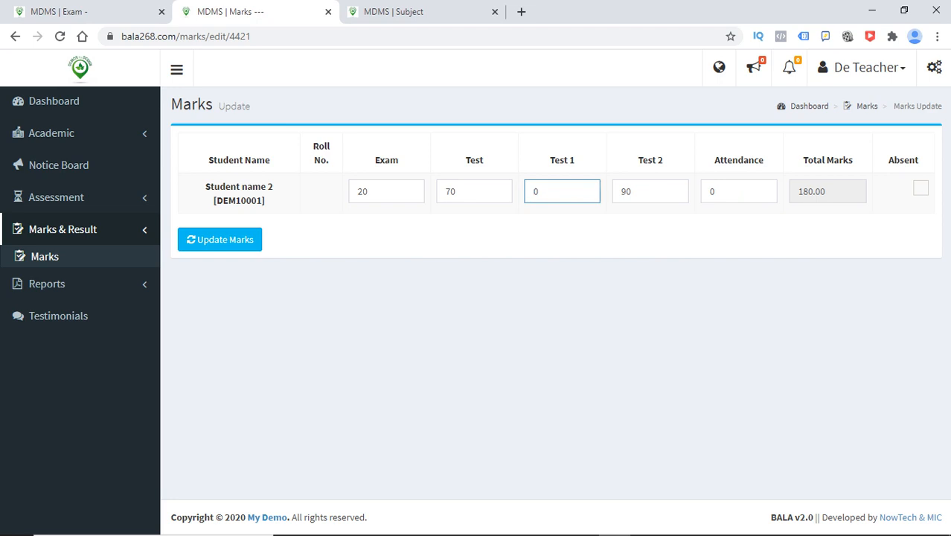
pyautogui.write('9')
pyautogui.click(220, 239)
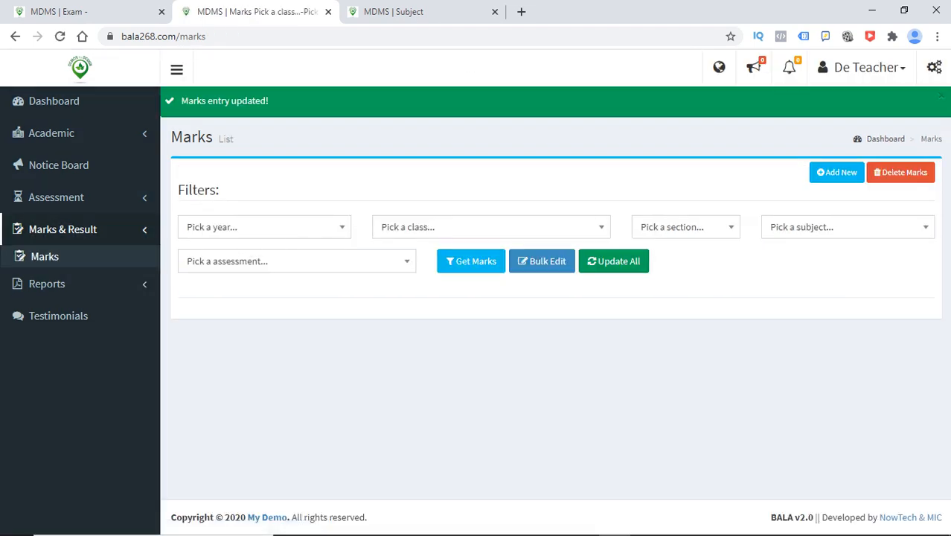
# Filter the marks list again by year 2021, class Grade 5 and section A.
pyautogui.click(246, 227)
pyautogui.click(239, 321)
pyautogui.click(483, 227)
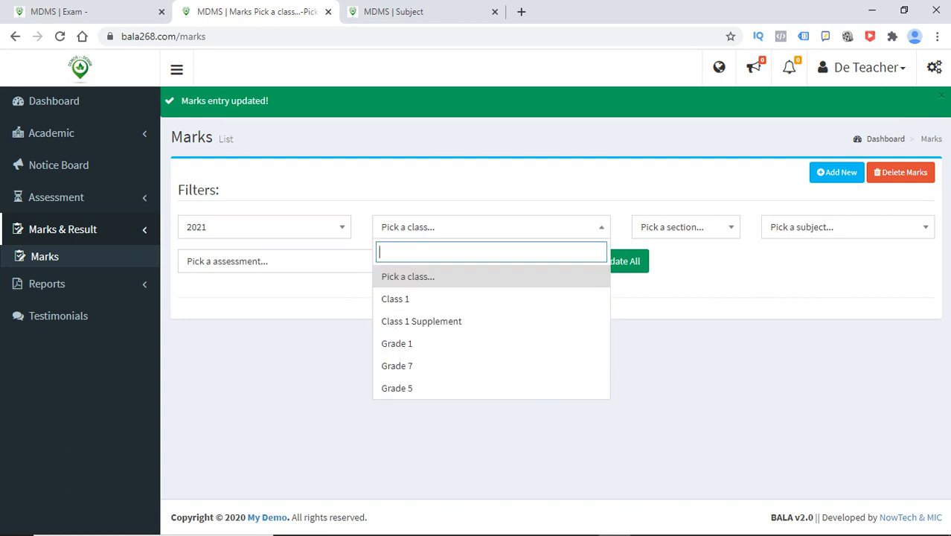
pyautogui.write('gr')
pyautogui.press('Down')
pyautogui.press('Return')
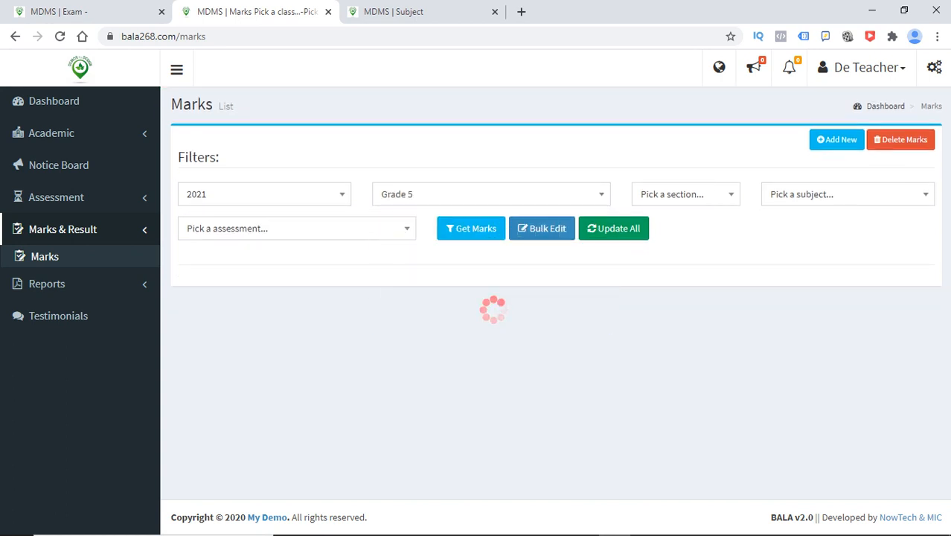
pyautogui.press('Return')
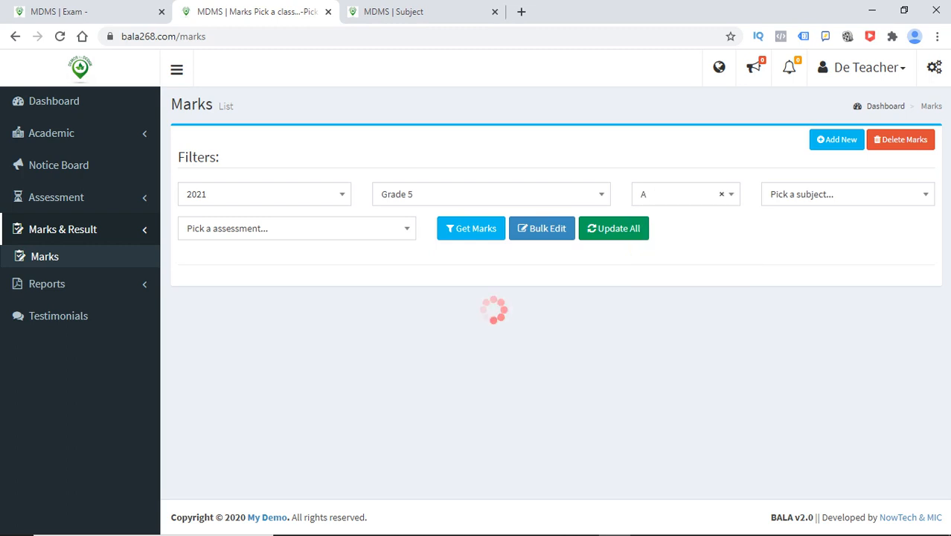
# Pick subject 101 and Eng Assessement and retrieve the updated marks of the class.
pyautogui.click(848, 194)
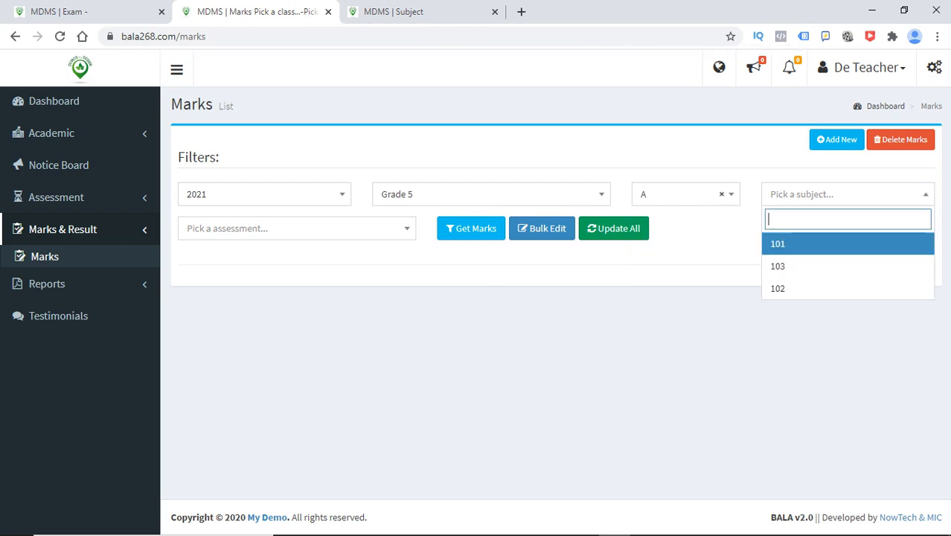
pyautogui.click(847, 244)
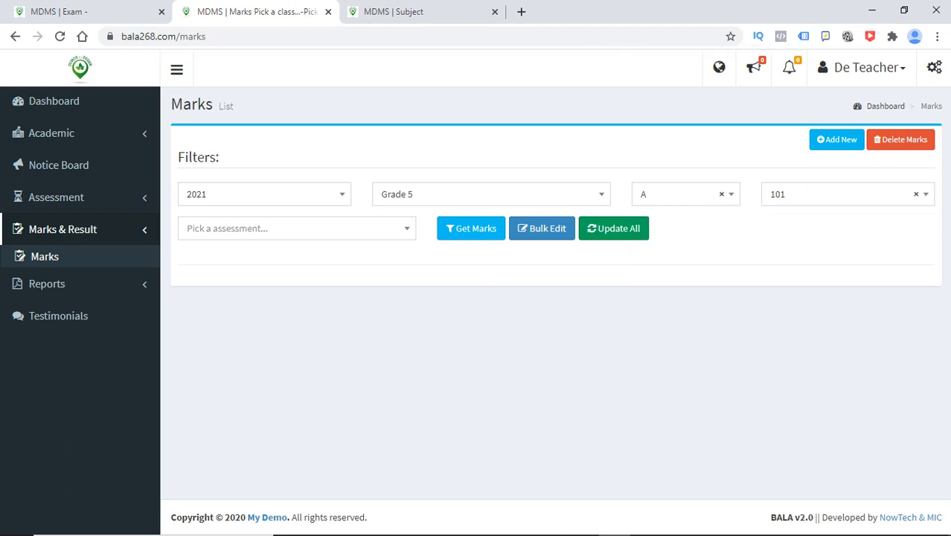
pyautogui.click(297, 228)
pyautogui.press('Return')
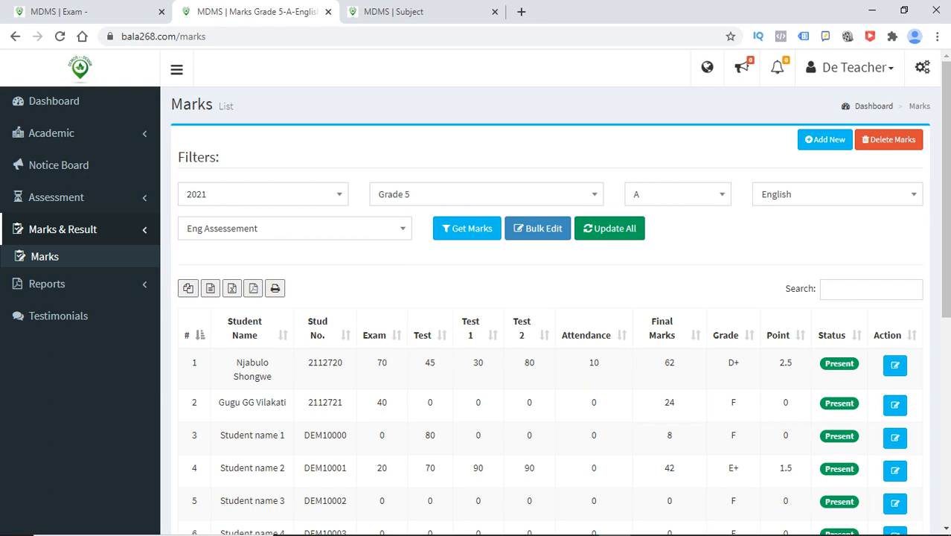
# Mark the sixth student, Student name 4, as absent in the English assessment and save the marks entry.
pyautogui.scroll(-3, 945, 186)
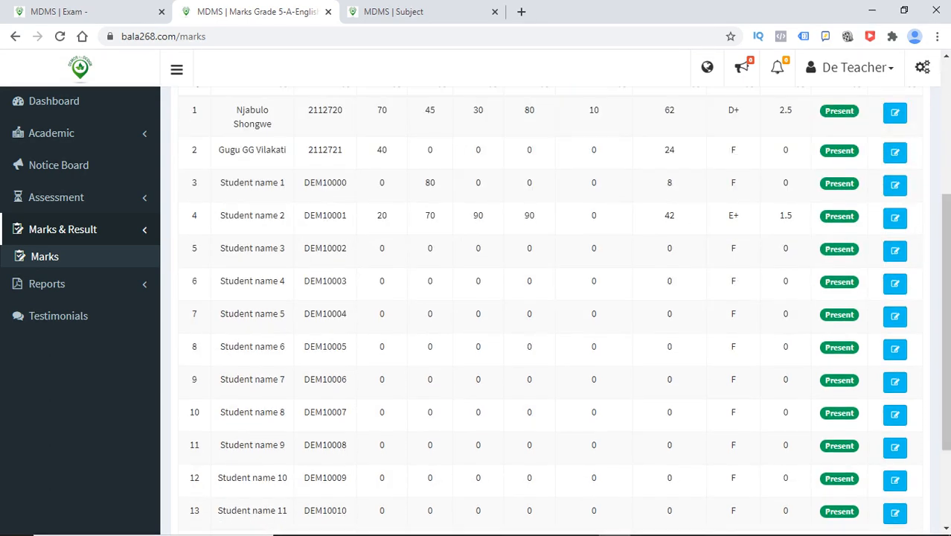
pyautogui.click(895, 283)
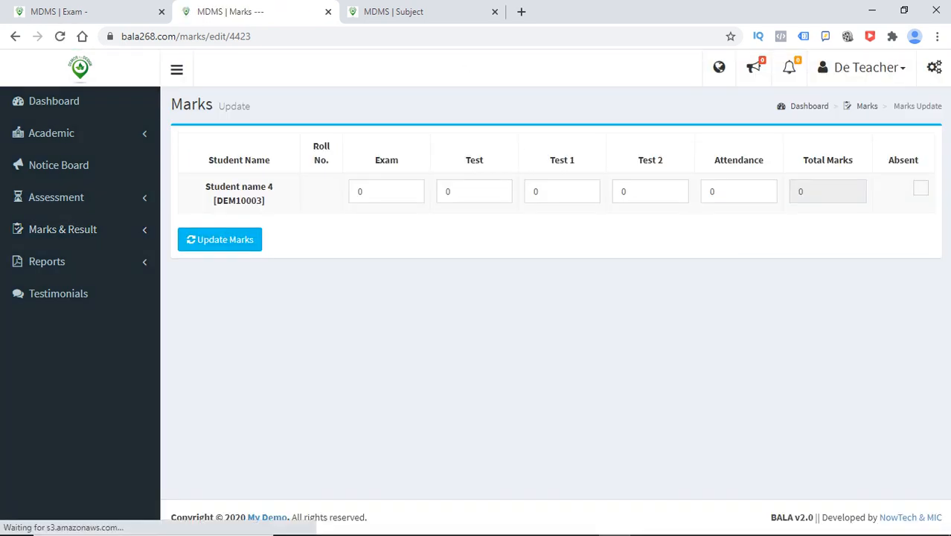
pyautogui.click(921, 188)
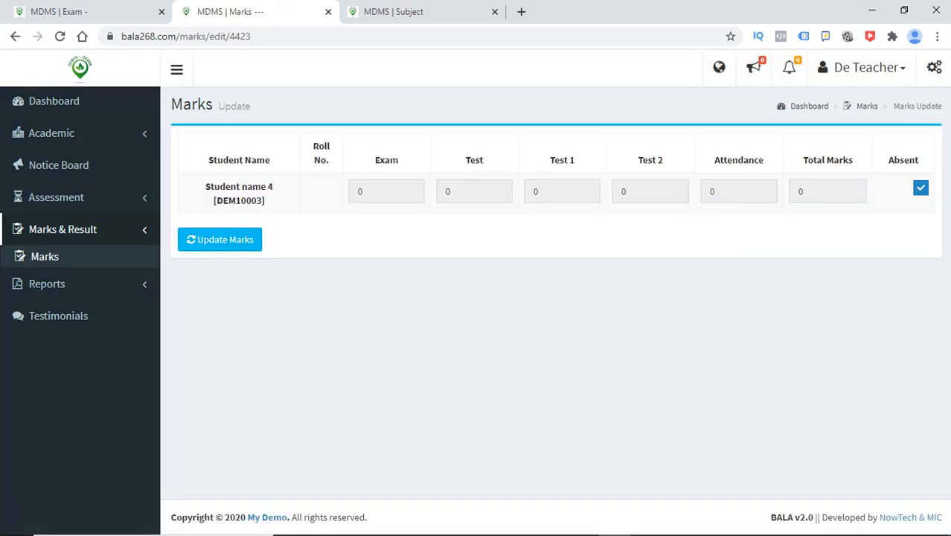
pyautogui.click(220, 239)
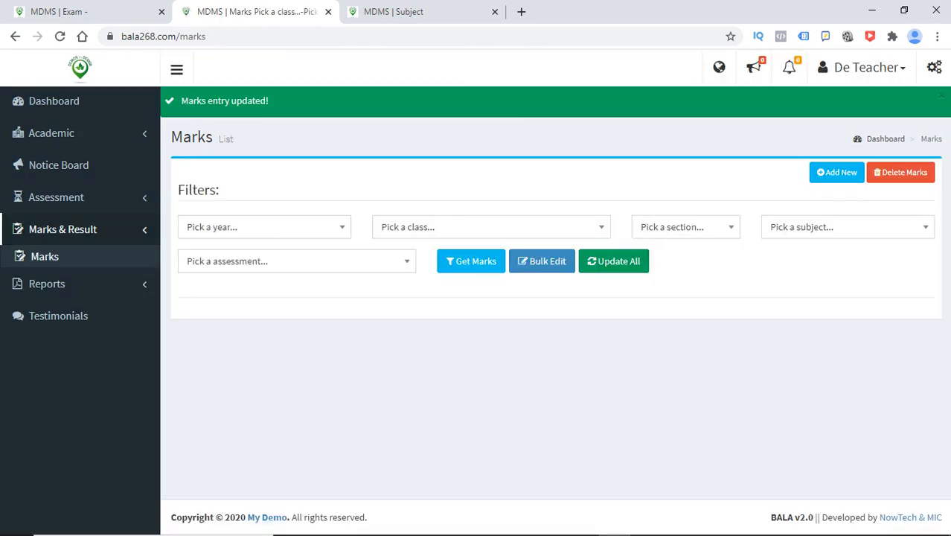
# Set the marks list filters back to year 2021 and class Grade 5.
pyautogui.click(223, 227)
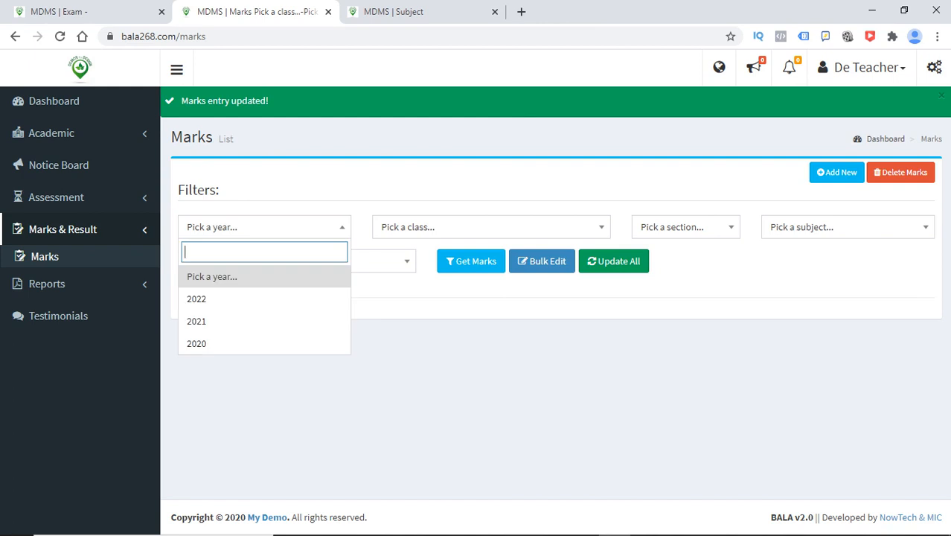
pyautogui.press('Down')
pyautogui.press('Down')
pyautogui.press('Return')
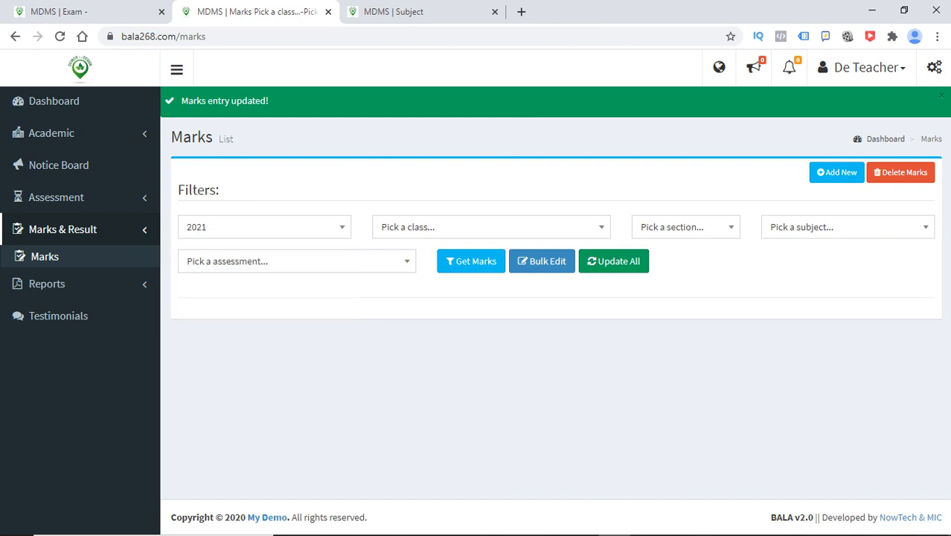
pyautogui.click(491, 227)
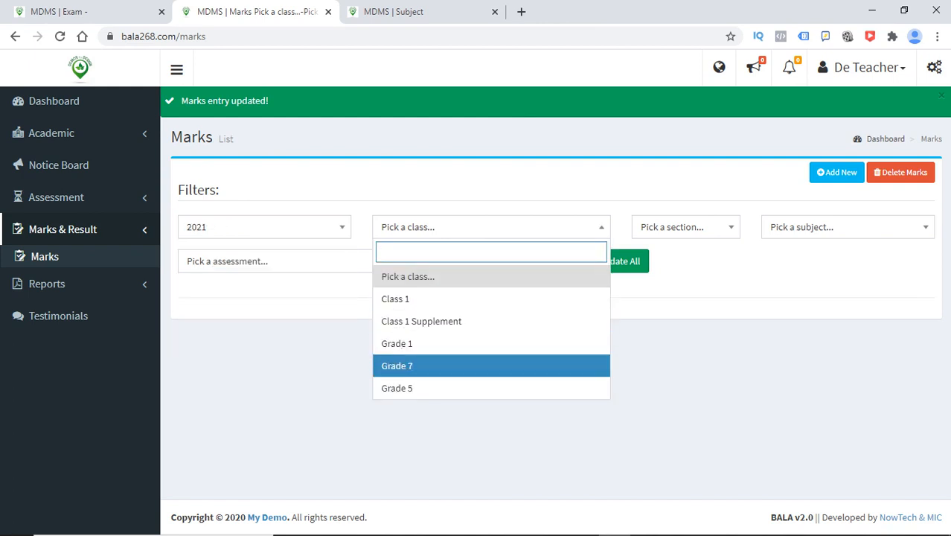
pyautogui.press('Down')
pyautogui.press('Return')
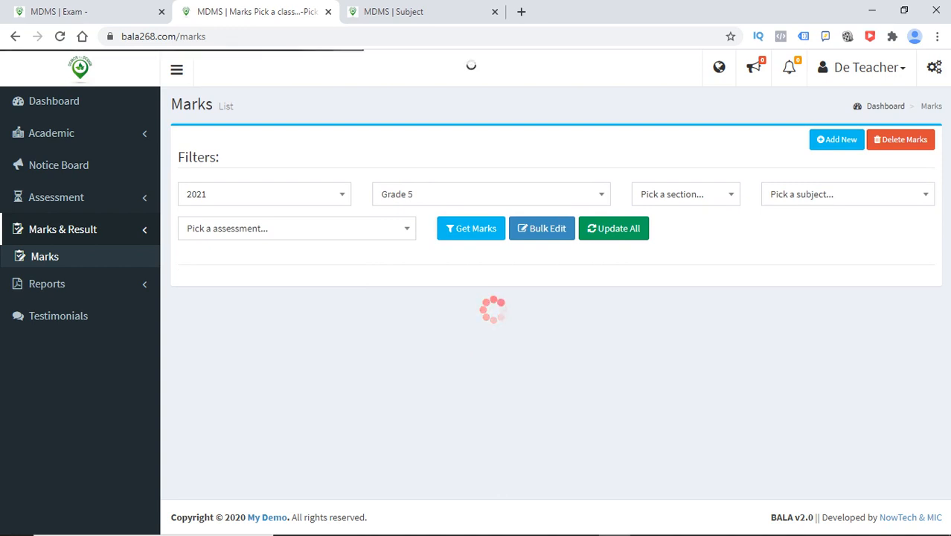
# Retrieve the section A marks for subject 101 and Eng Assessement, and check the students' attendance statuses.
pyautogui.click(685, 195)
pyautogui.click(686, 243)
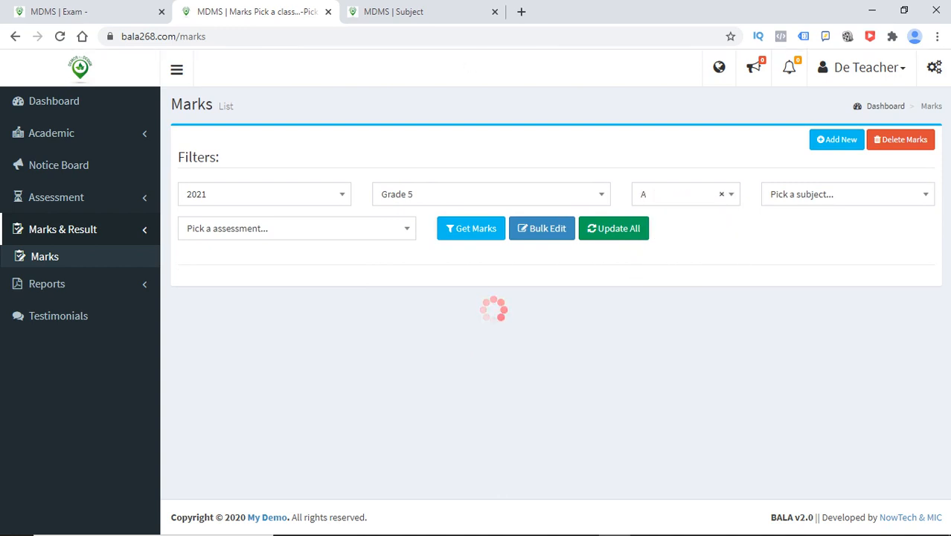
pyautogui.click(848, 194)
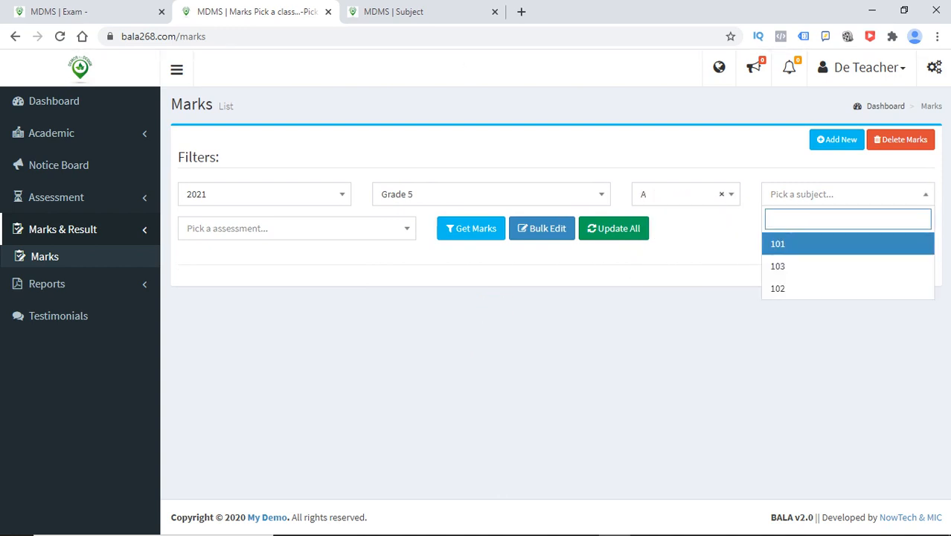
pyautogui.click(847, 244)
pyautogui.click(312, 229)
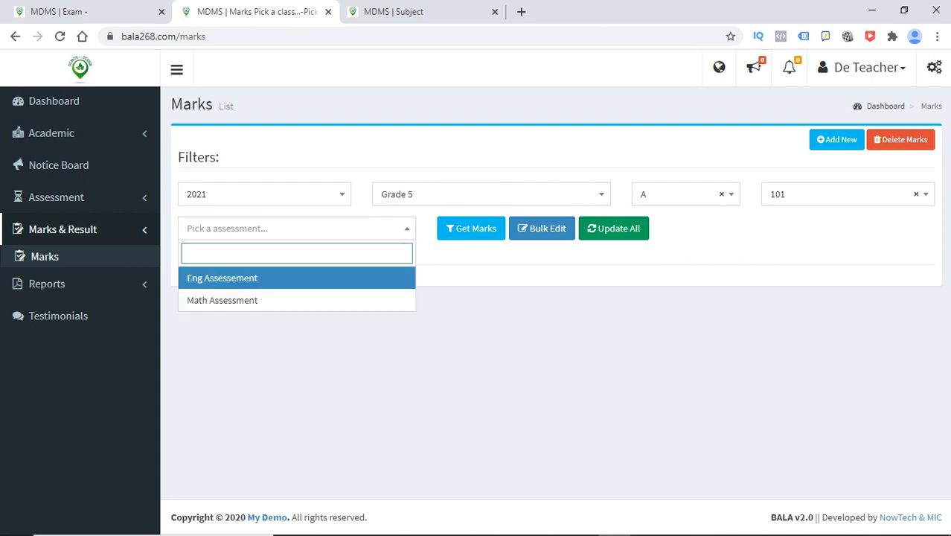
pyautogui.click(297, 278)
pyautogui.click(471, 229)
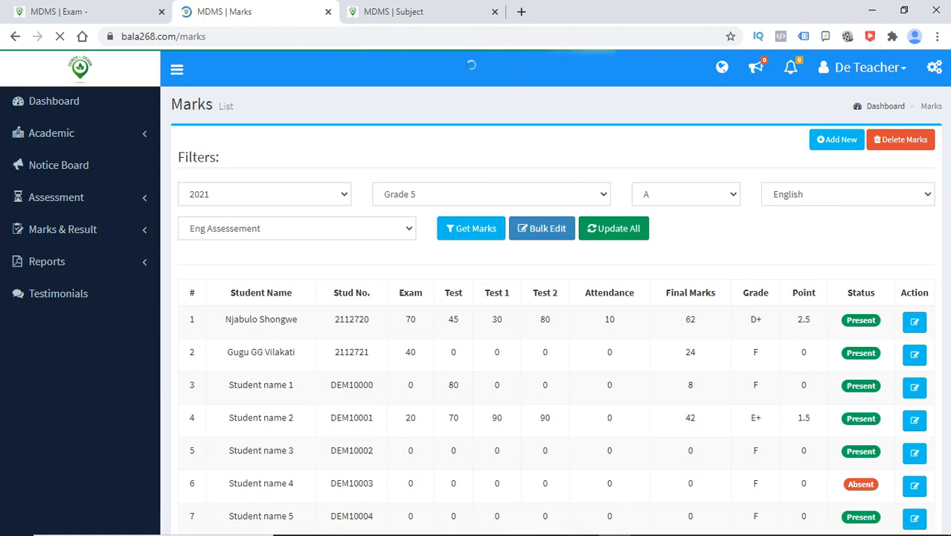
pyautogui.scroll(-3, 550, 313)
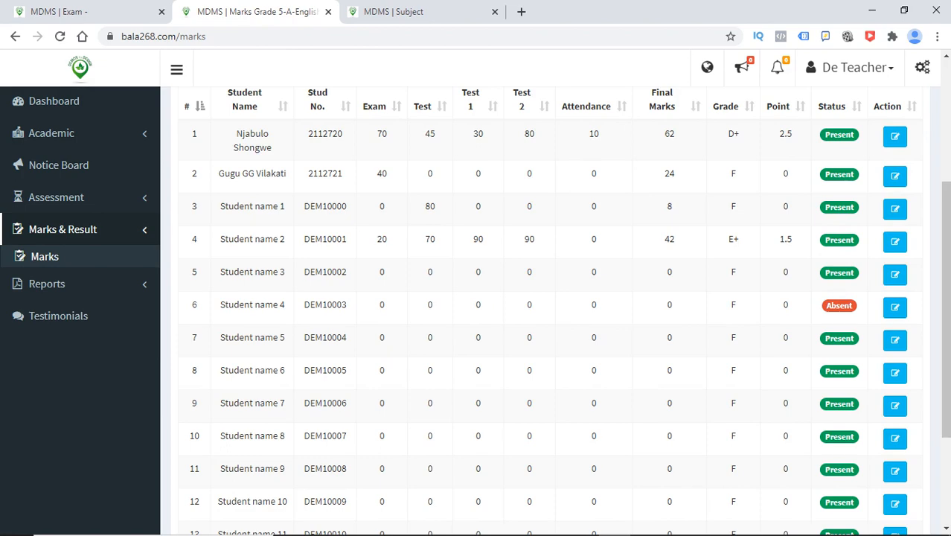
pyautogui.scroll(3, 551, 313)
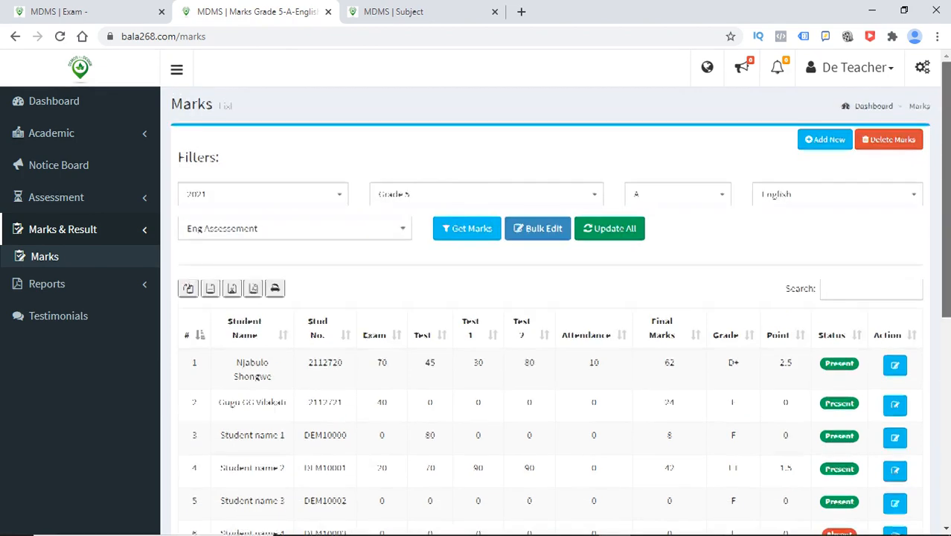
# Start a new marks entry and set its filters to year 2021 and class Grade 5.
pyautogui.scroll(-2, 550, 313)
pyautogui.scroll(1, 551, 313)
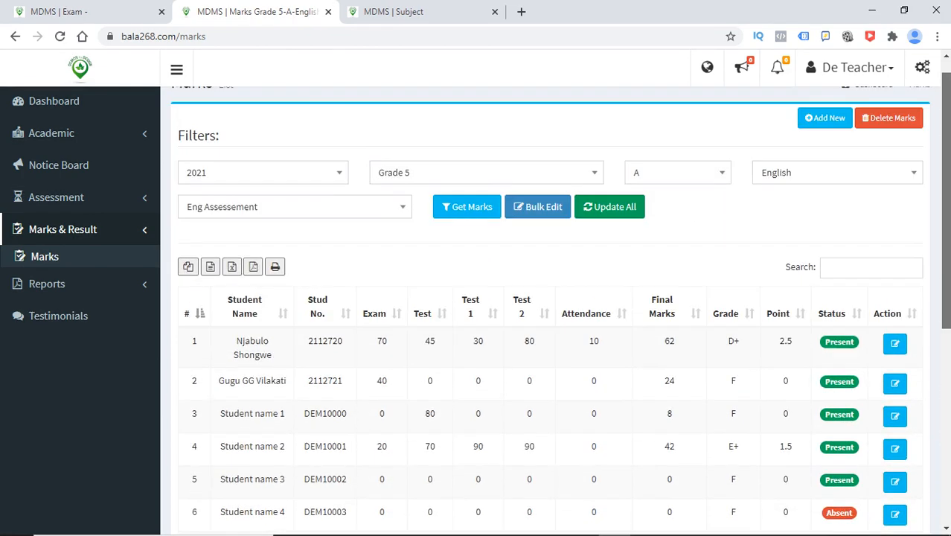
pyautogui.scroll(1, 551, 313)
pyautogui.scroll(-3, 550, 313)
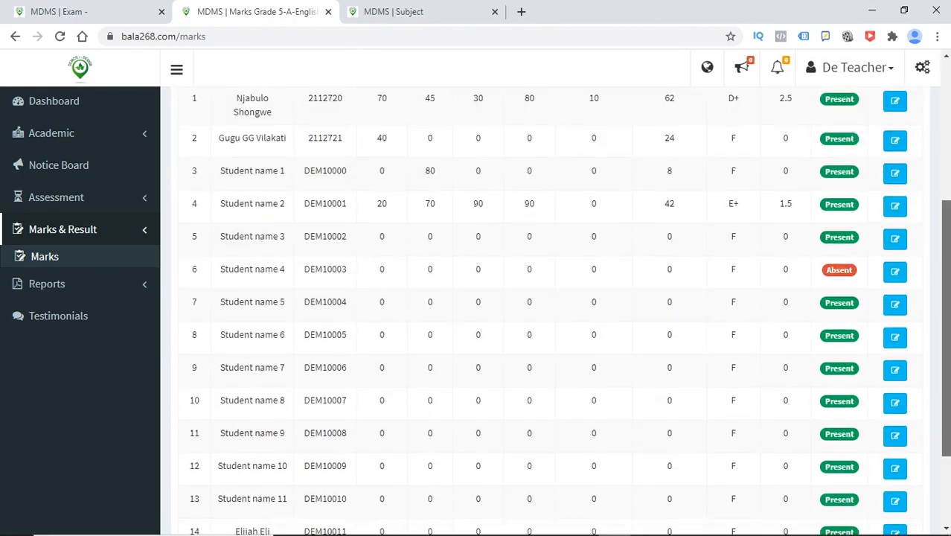
pyautogui.scroll(4, 551, 312)
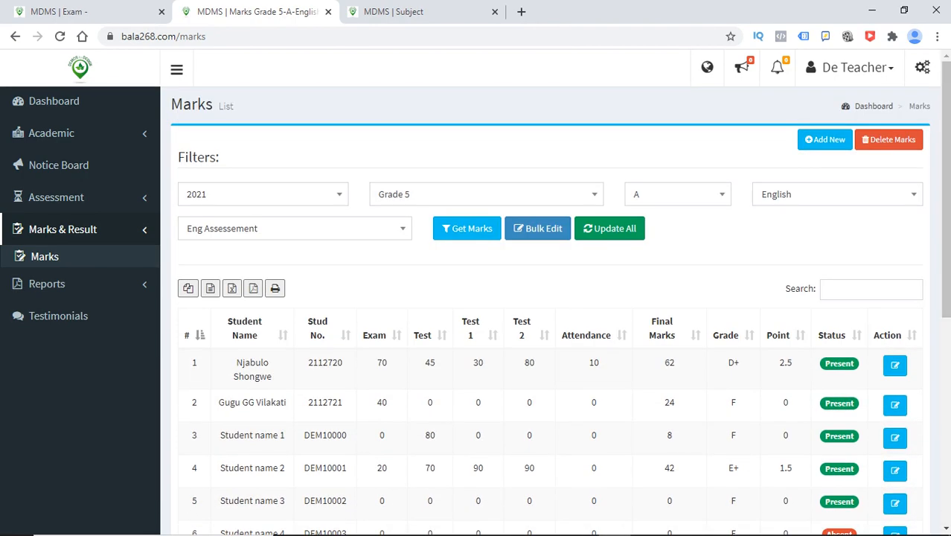
pyautogui.click(825, 140)
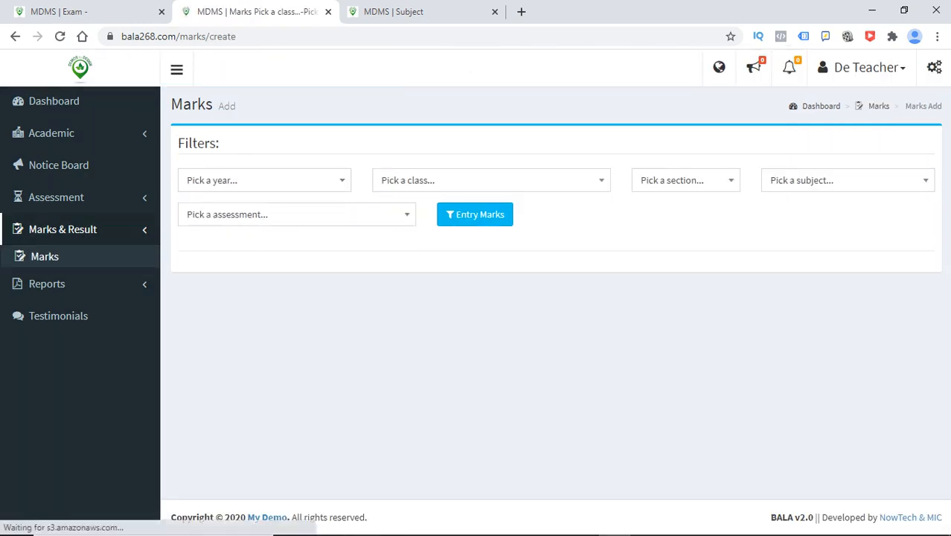
pyautogui.click(264, 180)
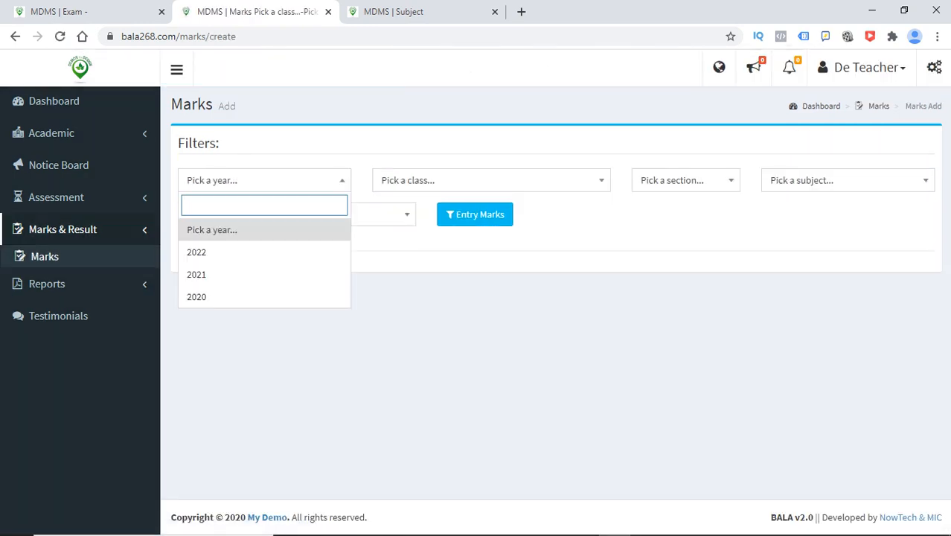
pyautogui.click(196, 274)
pyautogui.click(491, 180)
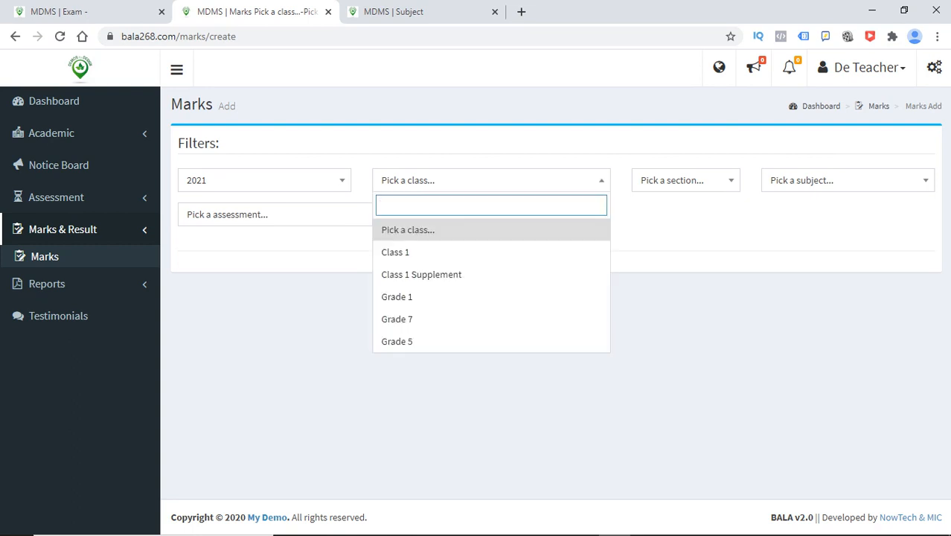
pyautogui.write('gr')
pyautogui.press('Down')
pyautogui.press('Down')
pyautogui.press('Return')
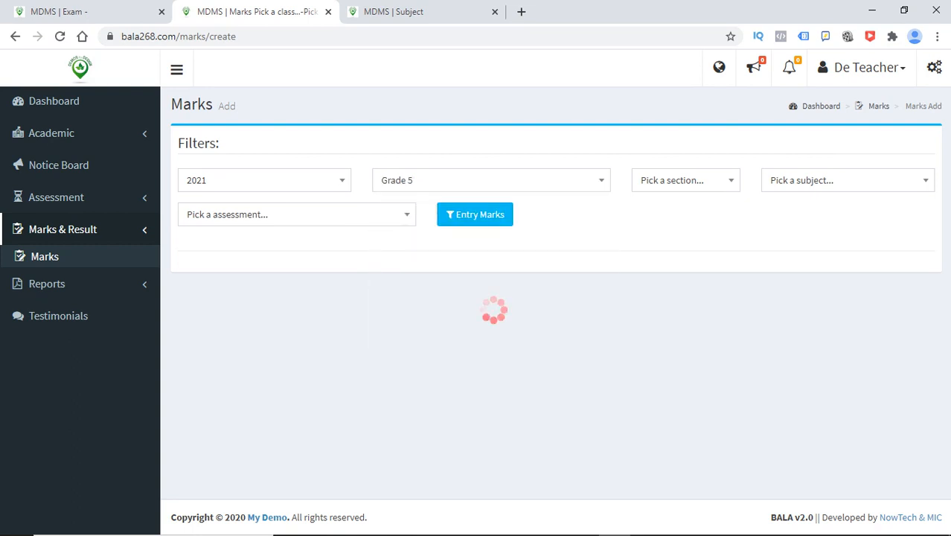
# Try to load the marks entry for section A, subject 101 and Eng Assessement, and return to the marks list.
pyautogui.click(685, 180)
pyautogui.click(644, 230)
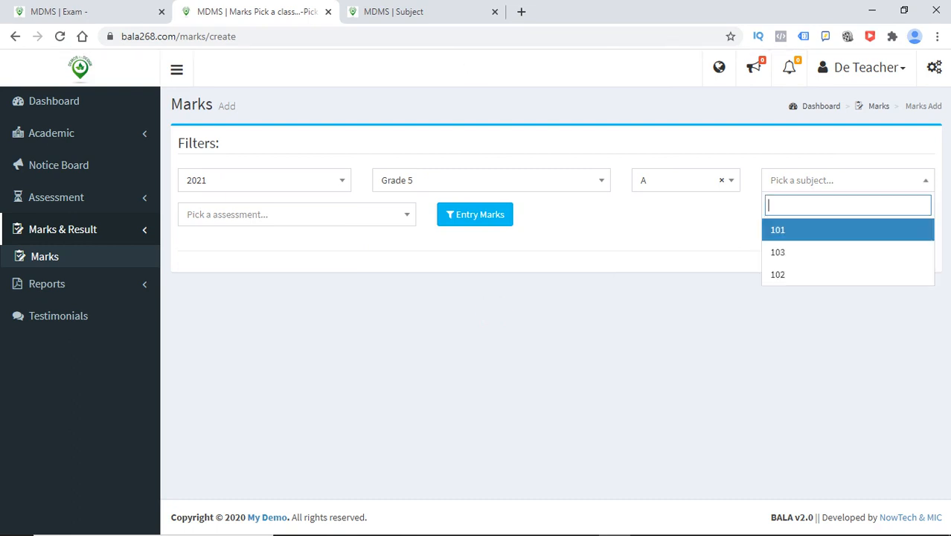
pyautogui.press('Return')
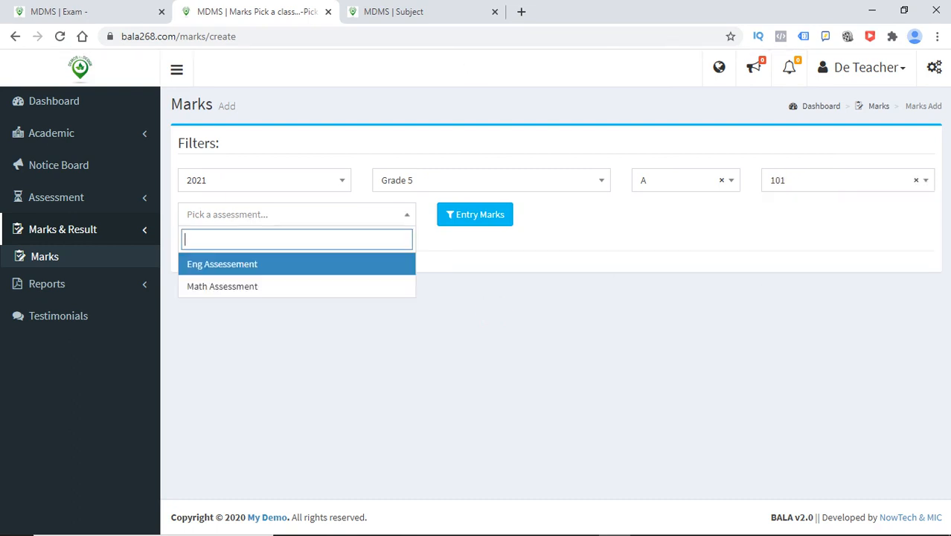
pyautogui.press('Return')
pyautogui.press('Tab')
pyautogui.press('Return')
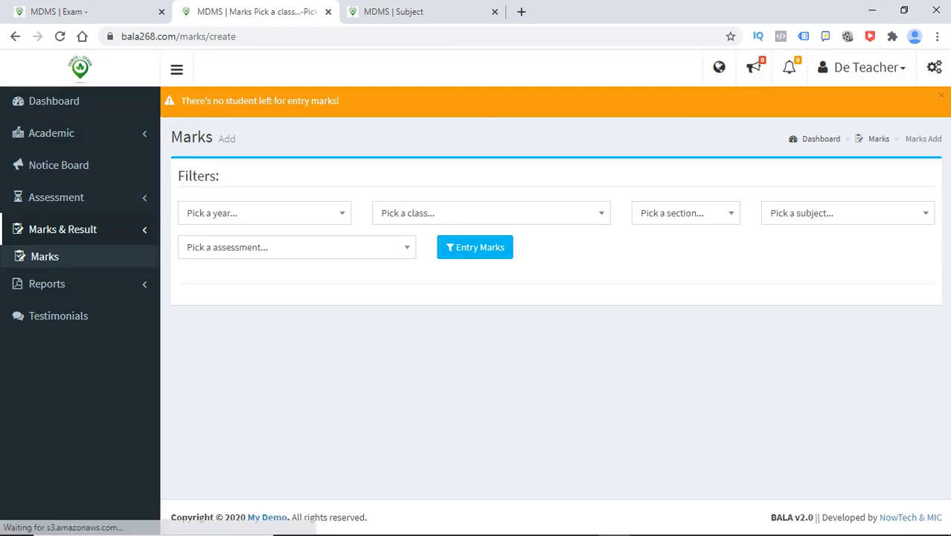
pyautogui.moveTo(340, 101); pyautogui.dragTo(181, 101)
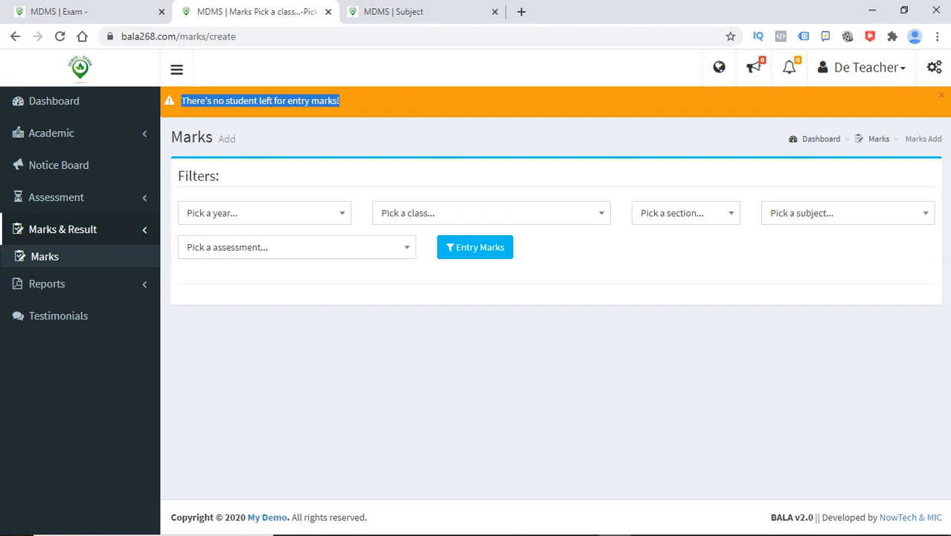
pyautogui.click(260, 102)
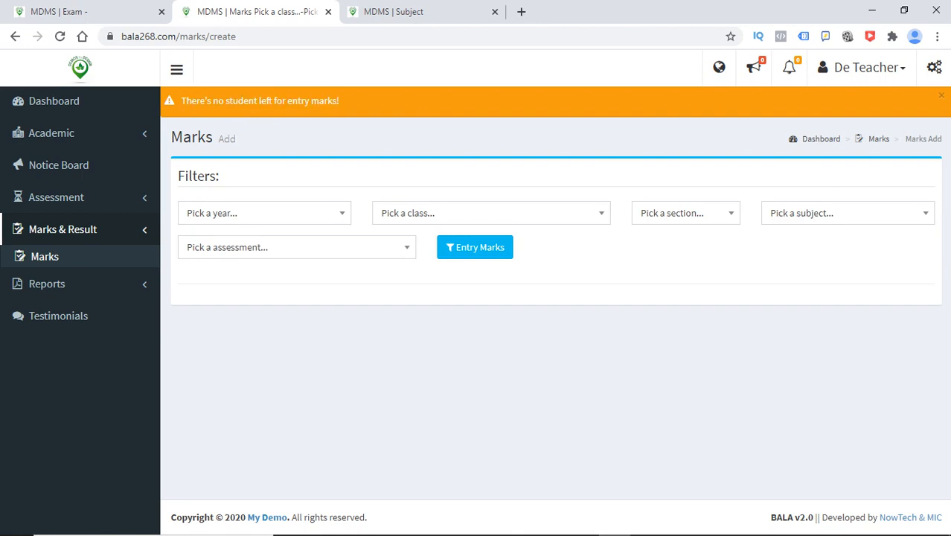
pyautogui.click(941, 95)
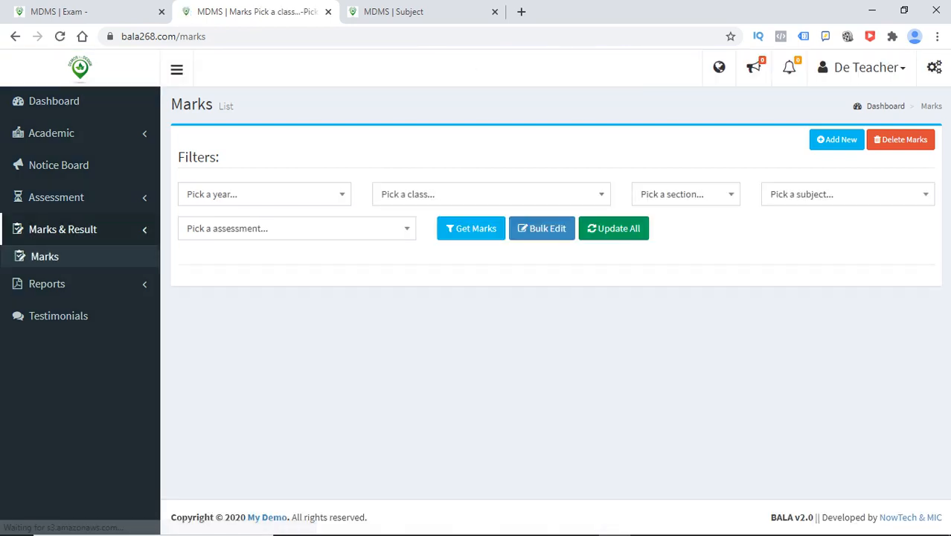
# Retrieve the 2021 marks of Grade 5 section A for subject 101 and Eng Assessement.
pyautogui.click(264, 195)
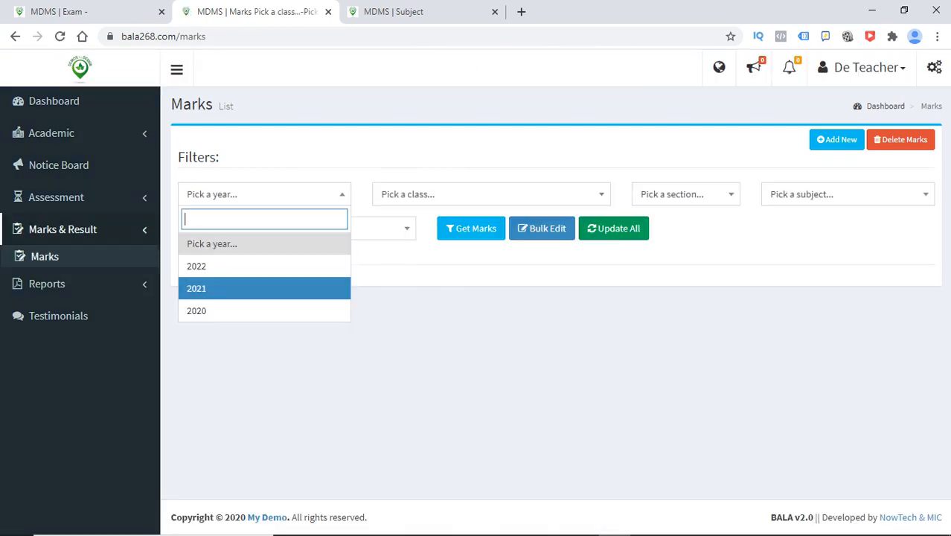
pyautogui.click(264, 288)
pyautogui.click(491, 194)
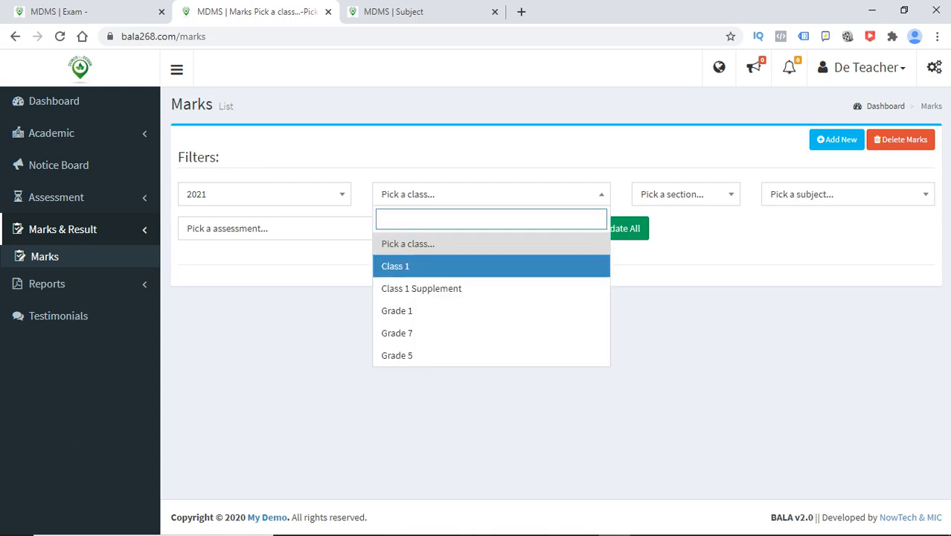
pyautogui.write('gr')
pyautogui.click(491, 288)
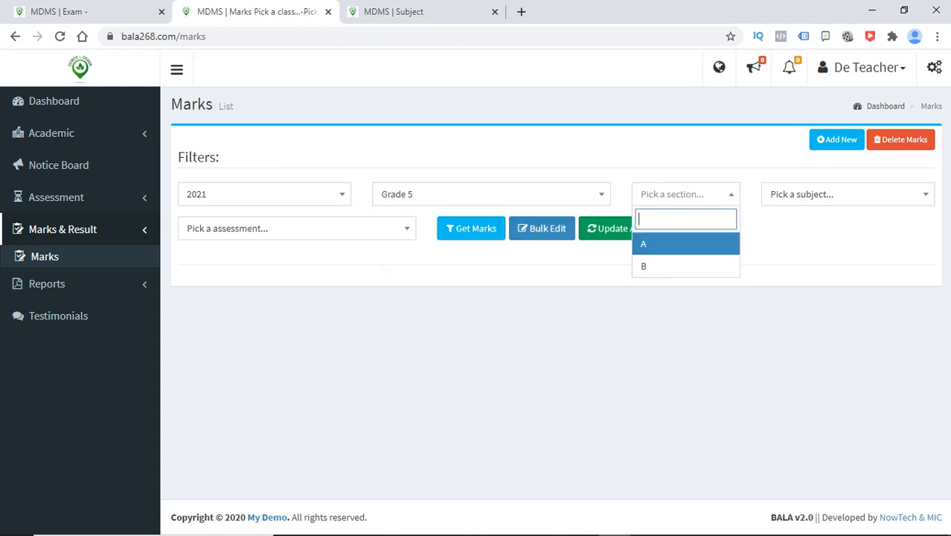
pyautogui.press('Return')
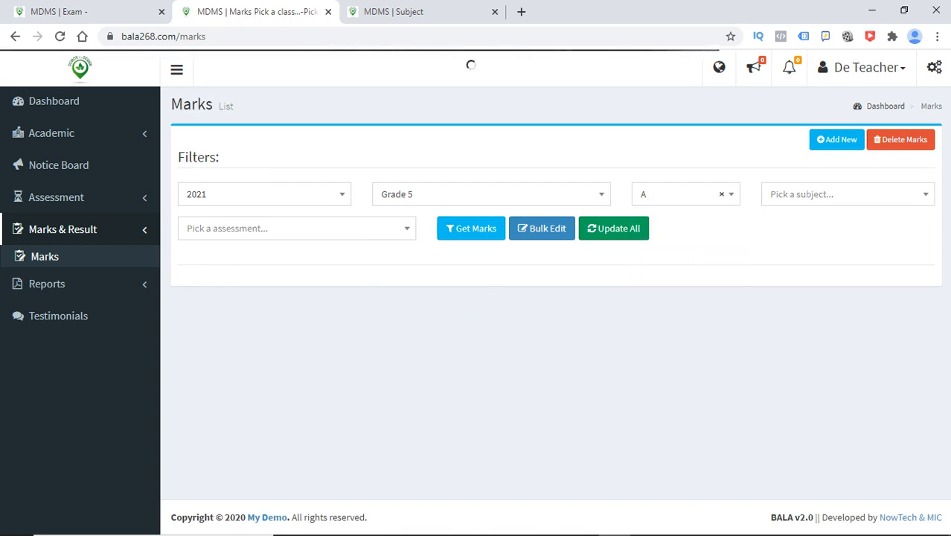
pyautogui.press('Return')
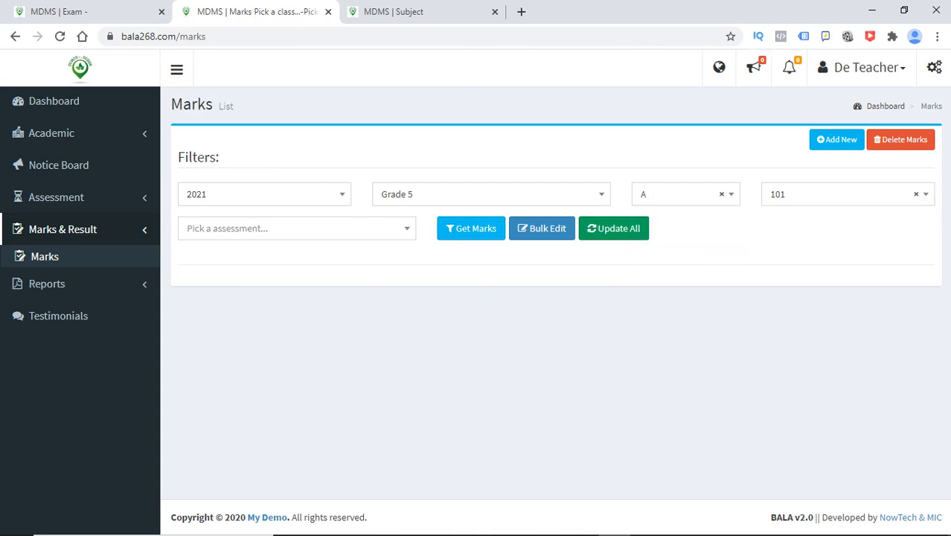
pyautogui.press('Return')
pyautogui.press('Return')
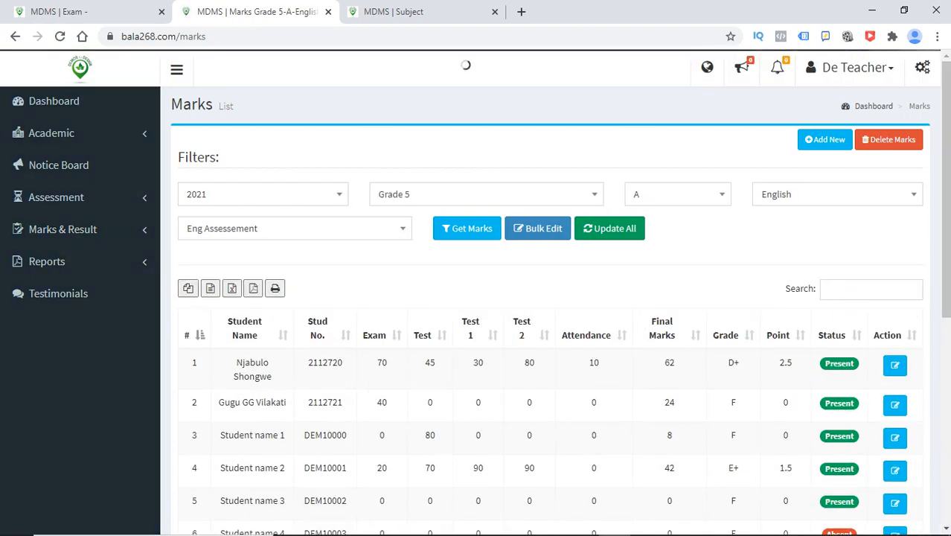
# Review the students' component marks, final marks, grades and attendance statuses throughout the English assessment list.
pyautogui.scroll(-4, 550, 297)
pyautogui.scroll(-2, 550, 298)
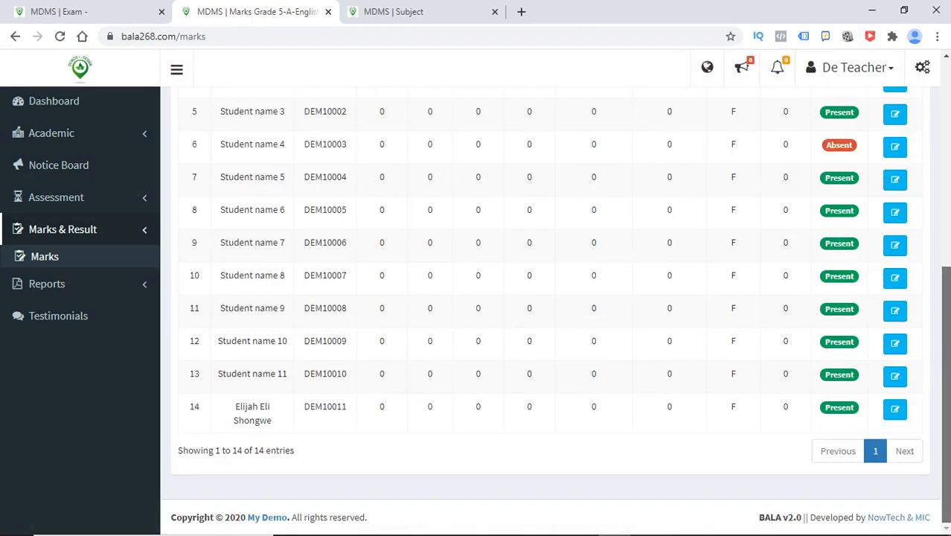
pyautogui.scroll(5, 551, 298)
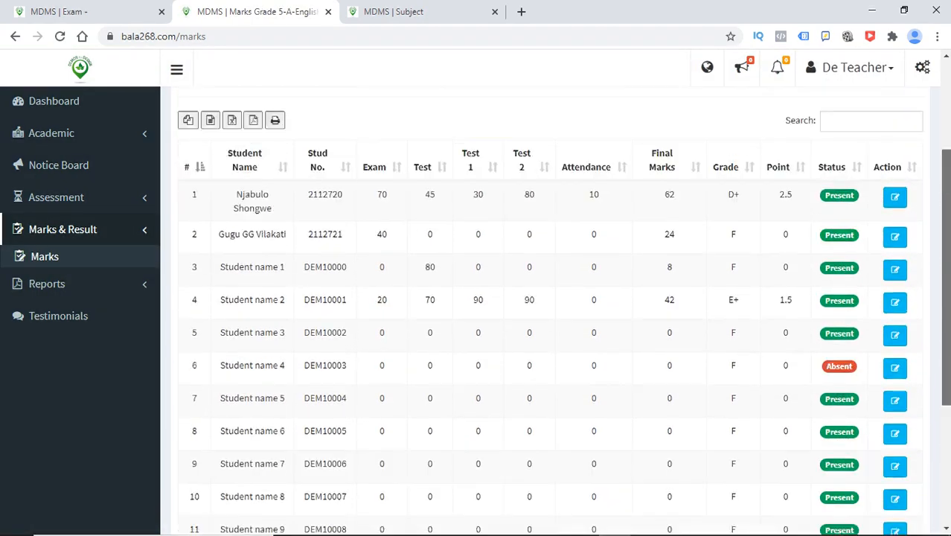
pyautogui.scroll(-3, 551, 298)
pyautogui.scroll(4, 551, 297)
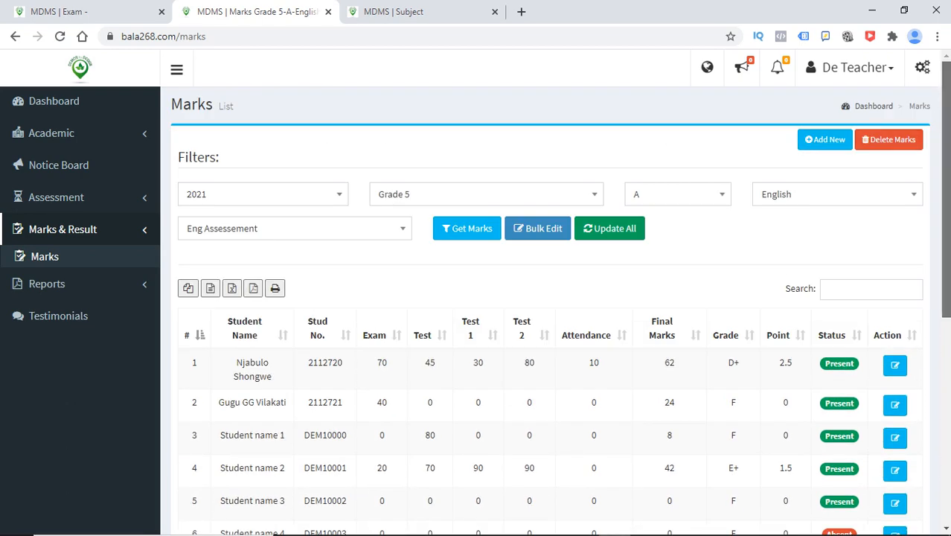
pyautogui.scroll(-4, 550, 298)
pyautogui.scroll(2, 551, 297)
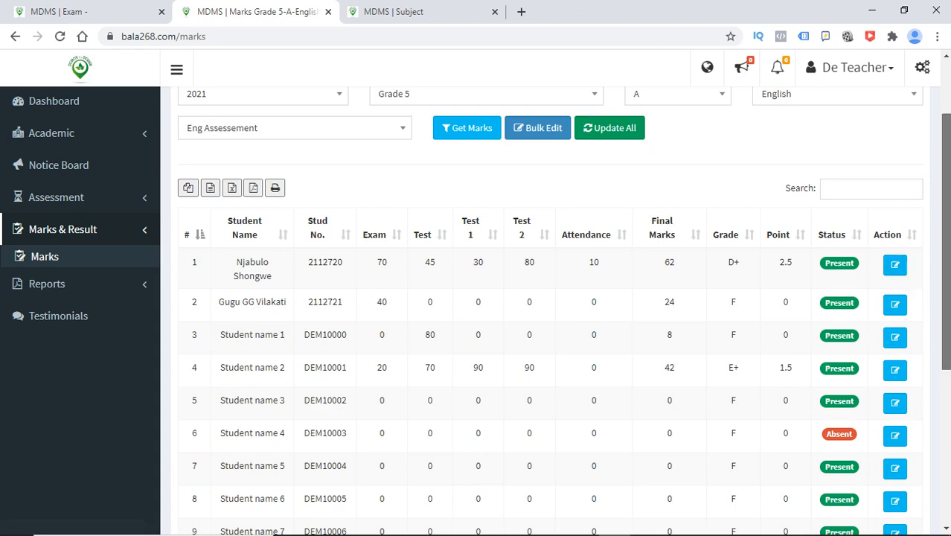
pyautogui.scroll(2, 893, 265)
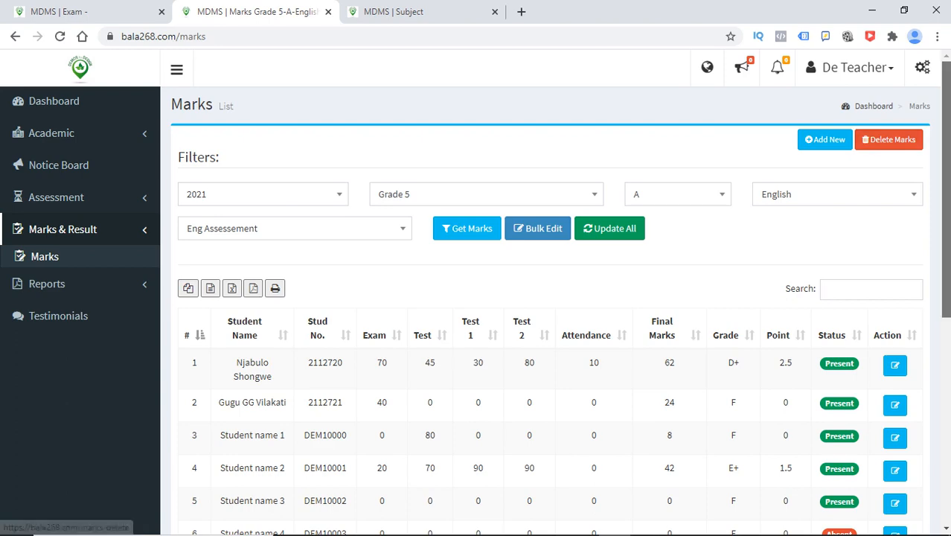
pyautogui.scroll(-3, 551, 335)
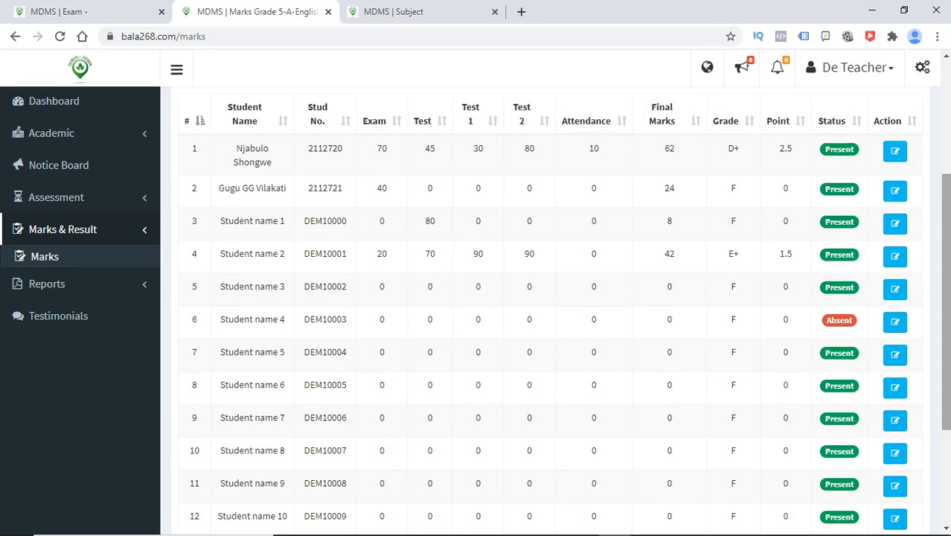
pyautogui.scroll(2, 551, 312)
pyautogui.scroll(-1, 550, 313)
pyautogui.moveTo(945, 289); pyautogui.dragTo(946, 291)
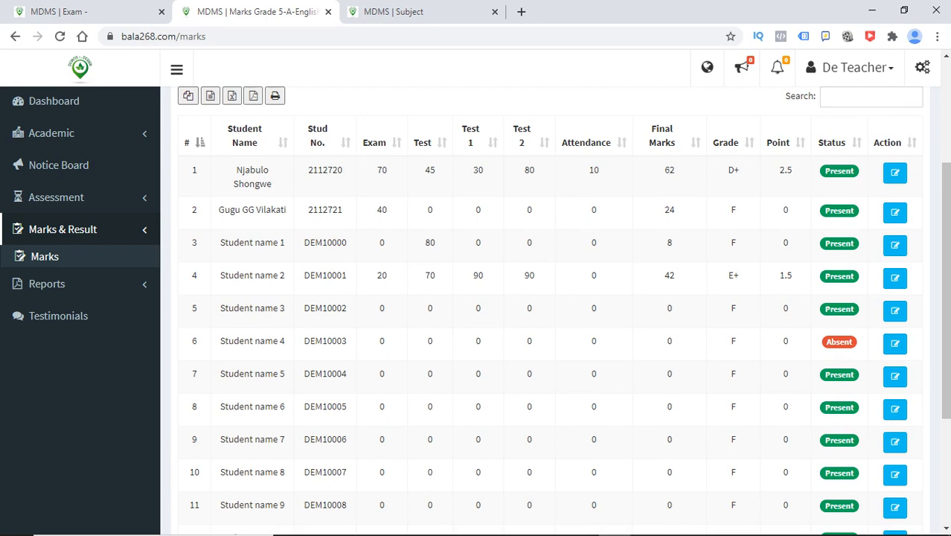
pyautogui.moveTo(946, 290)
pyautogui.mouseDown()
pyautogui.moveTo(945, 189)
pyautogui.moveTo(945, 308)
pyautogui.mouseUp()
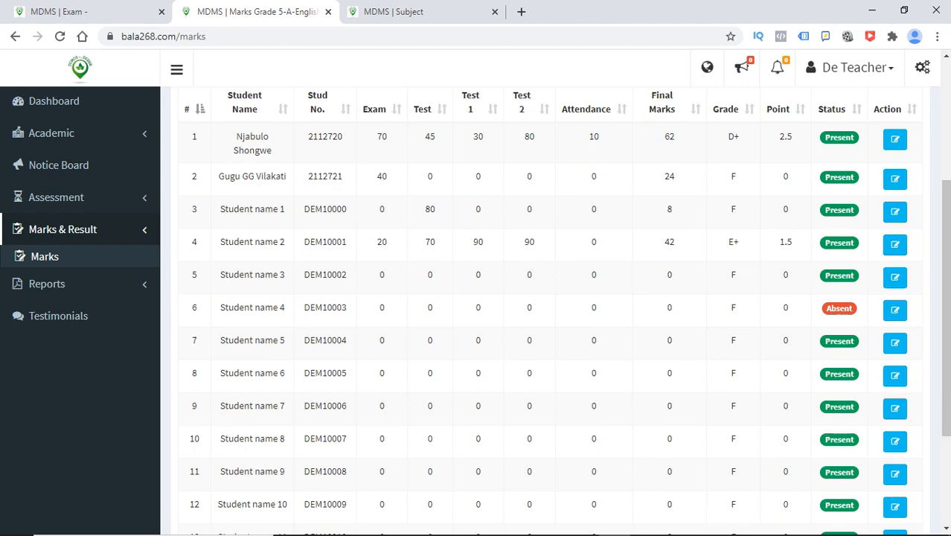
pyautogui.moveTo(946, 308); pyautogui.dragTo(945, 189)
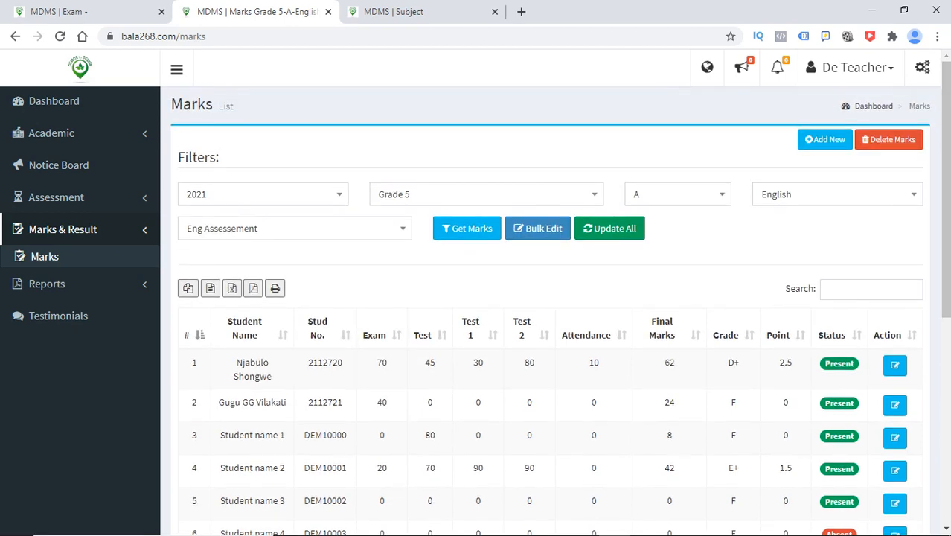
# Examine the marks deletion form's year, class, section, subject and exam choices, and return to the marks list without deleting anything.
pyautogui.click(888, 140)
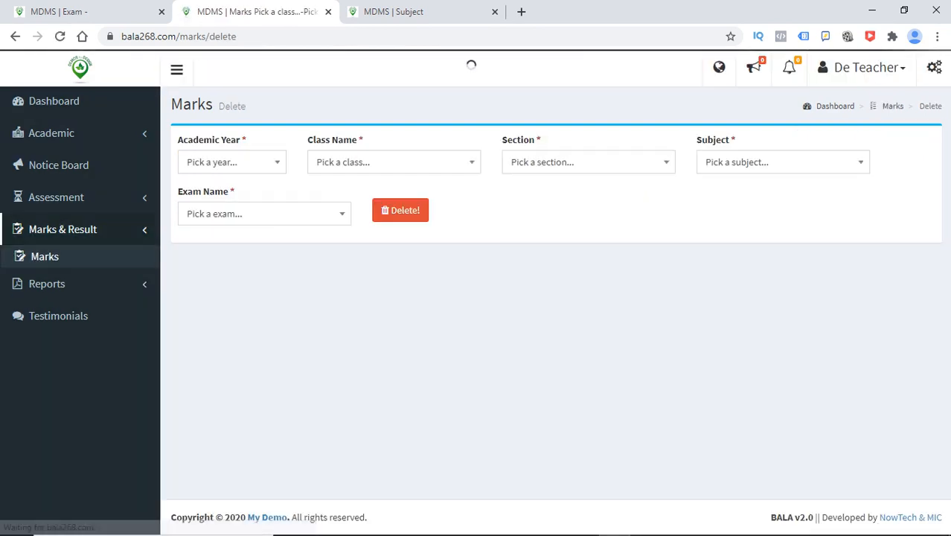
pyautogui.click(232, 162)
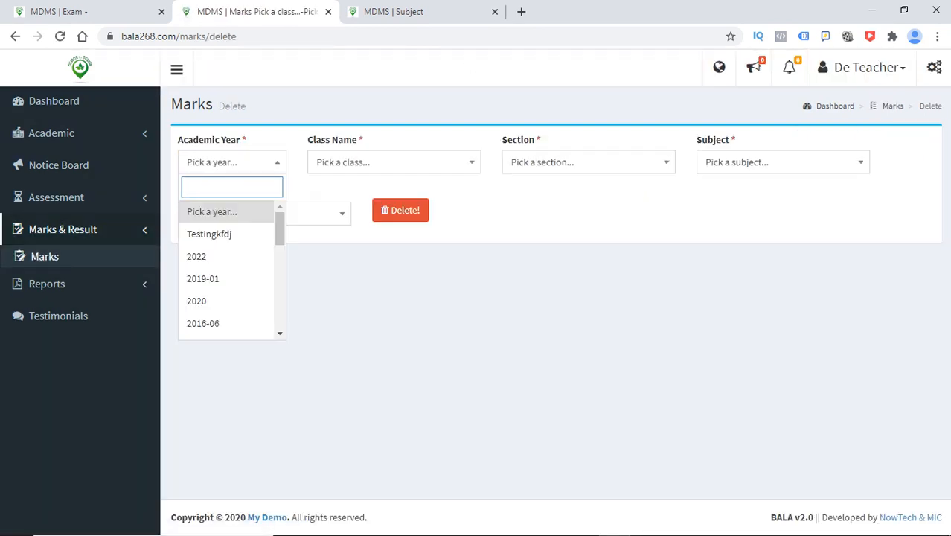
pyautogui.moveTo(280, 229)
pyautogui.mouseDown()
pyautogui.moveTo(280, 312)
pyautogui.moveTo(280, 228)
pyautogui.mouseUp()
pyautogui.click(394, 162)
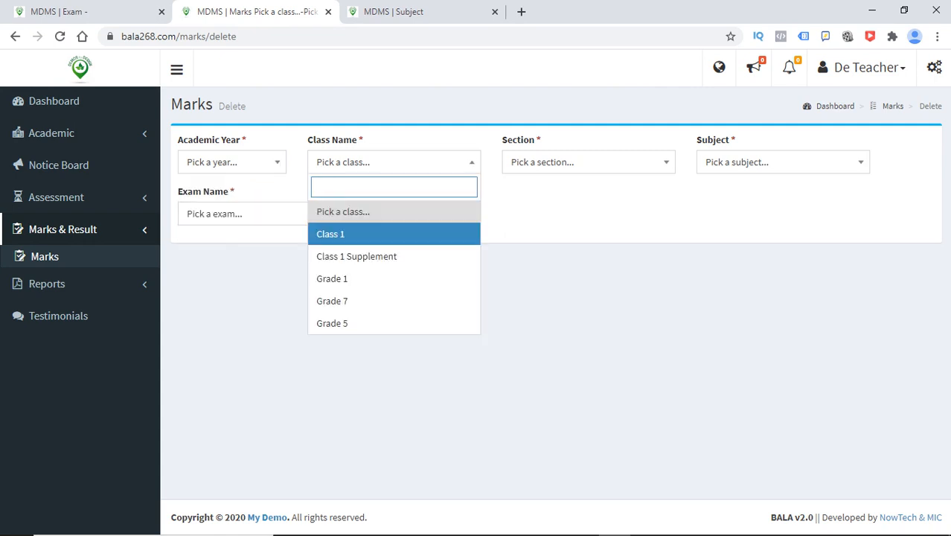
pyautogui.click(588, 162)
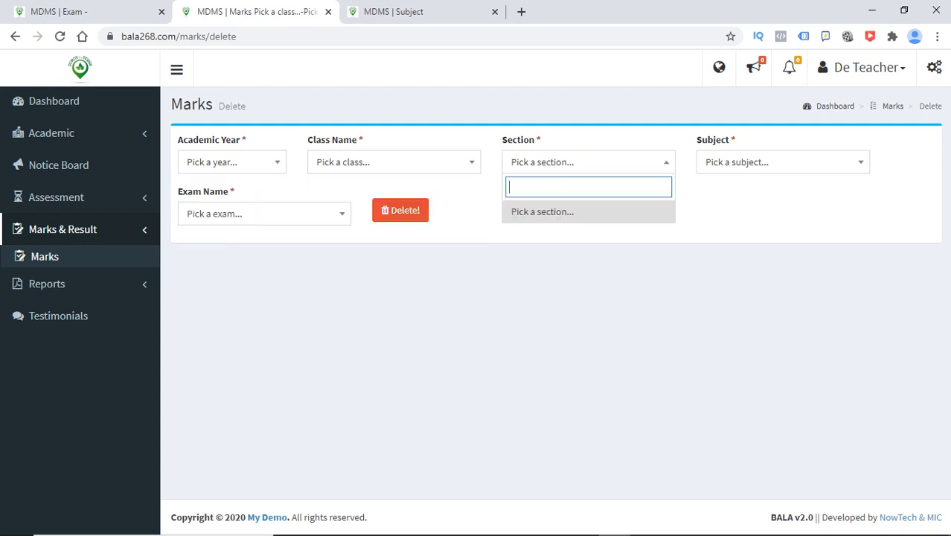
pyautogui.click(783, 162)
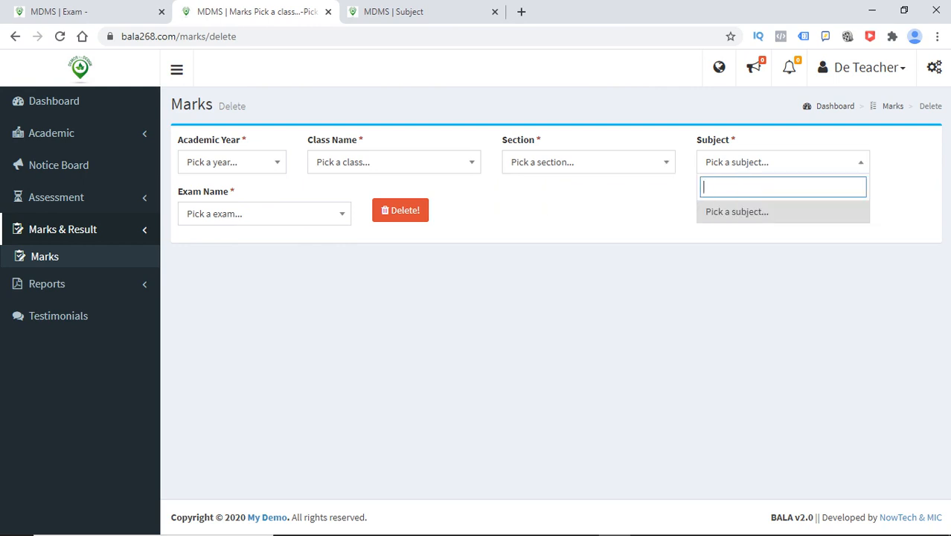
pyautogui.click(264, 215)
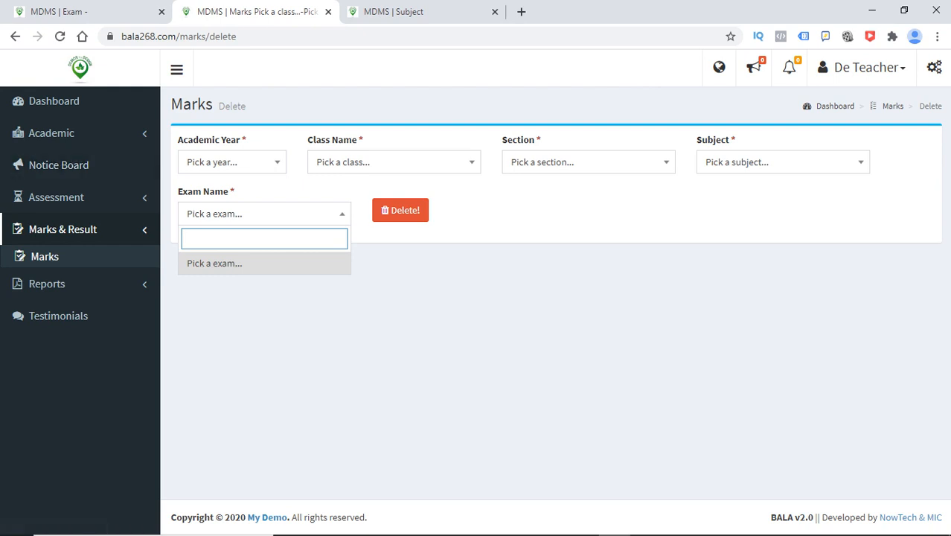
pyautogui.click(45, 257)
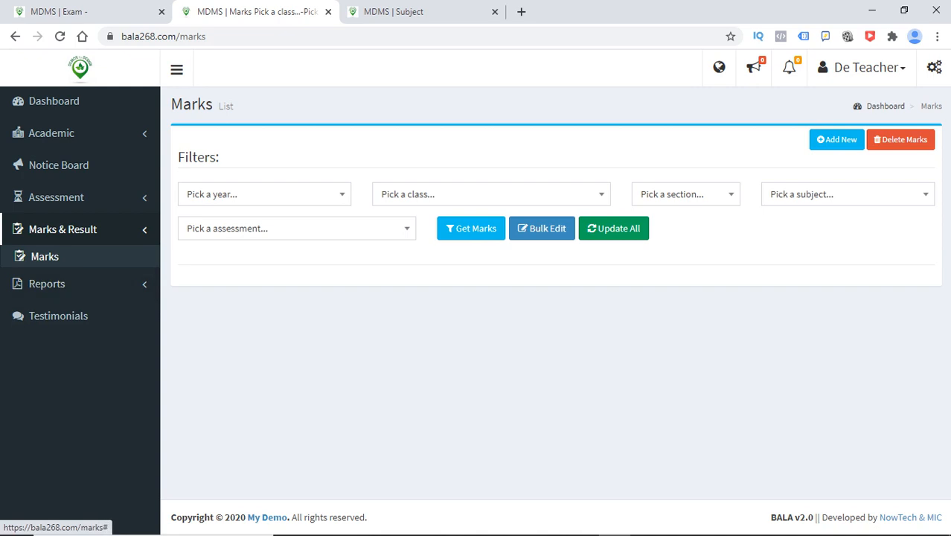
# Review the linked subjects list, checking the teachers, classes, sections and credits assigned to each subject.
pyautogui.click(52, 133)
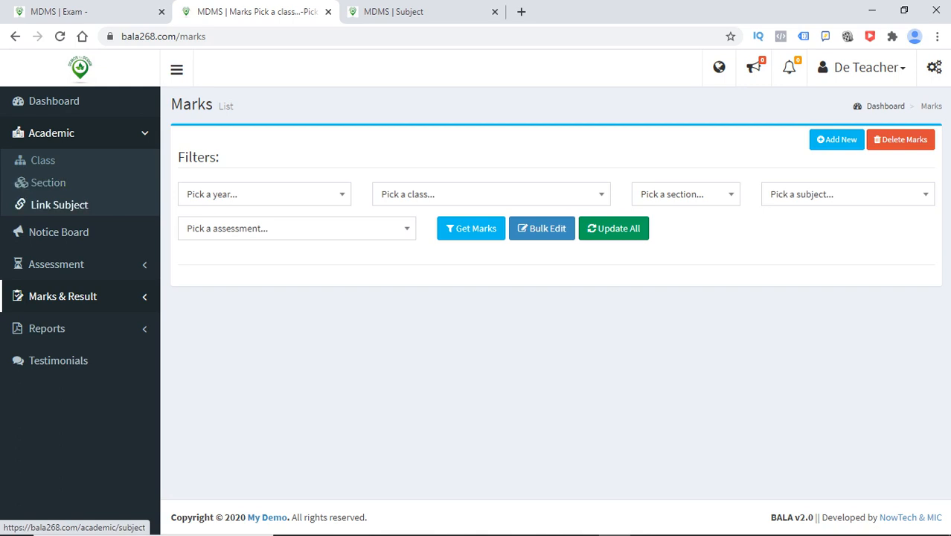
pyautogui.click(58, 205)
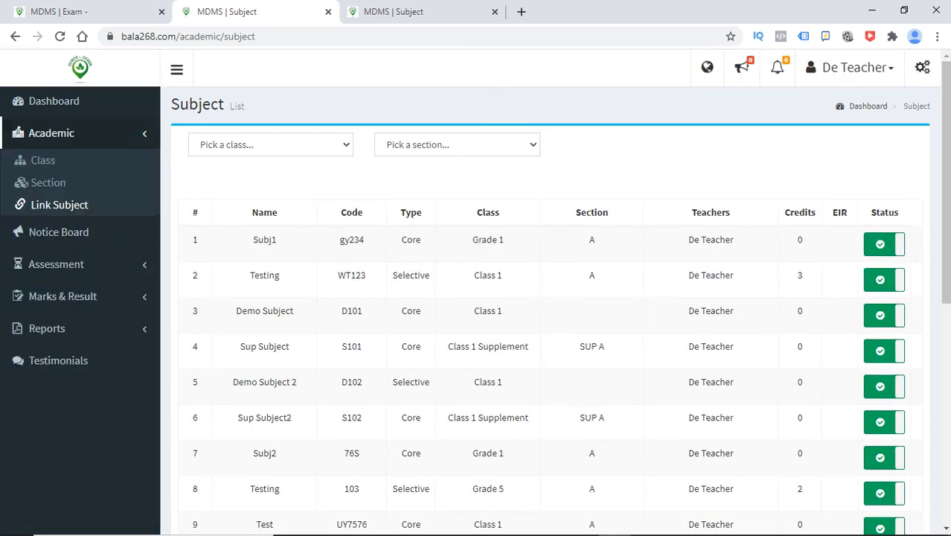
pyautogui.doubleClick(711, 213)
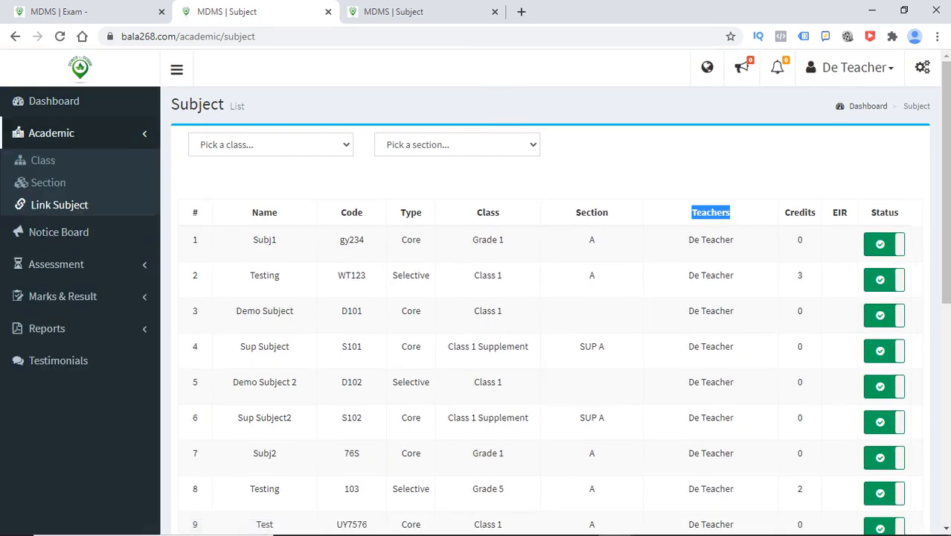
pyautogui.moveTo(711, 213); pyautogui.dragTo(672, 213)
pyautogui.click(672, 213)
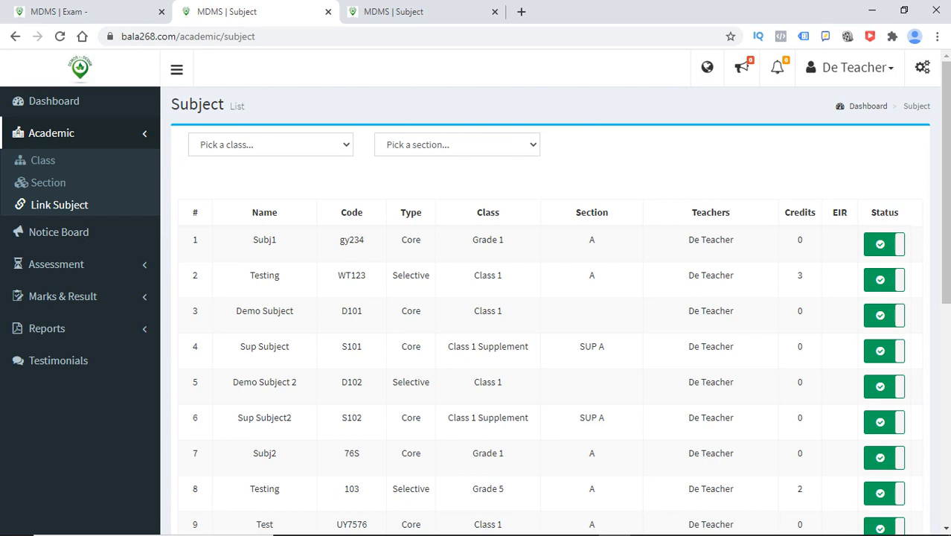
pyautogui.scroll(-4, 551, 309)
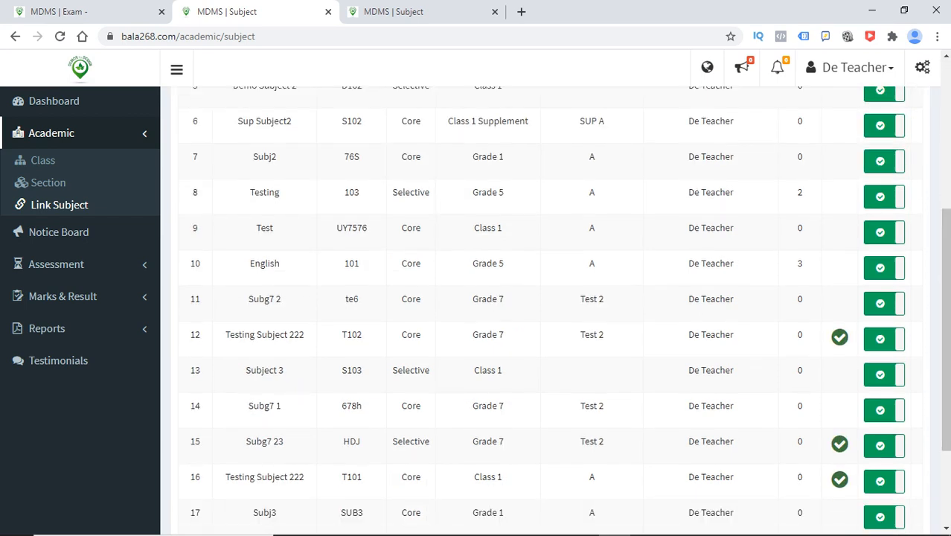
# Review the assessment types list and the exam rules page, and return to the marks list.
pyautogui.click(56, 263)
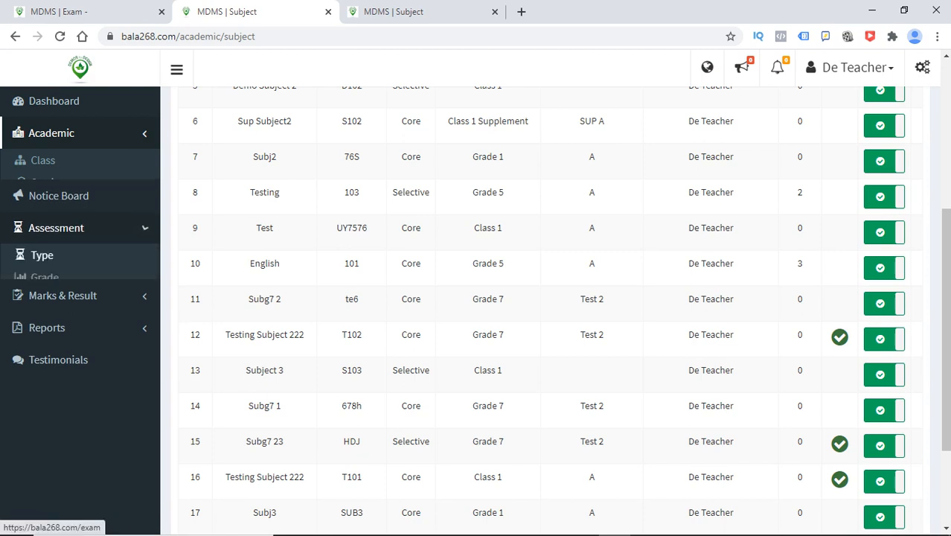
pyautogui.click(41, 225)
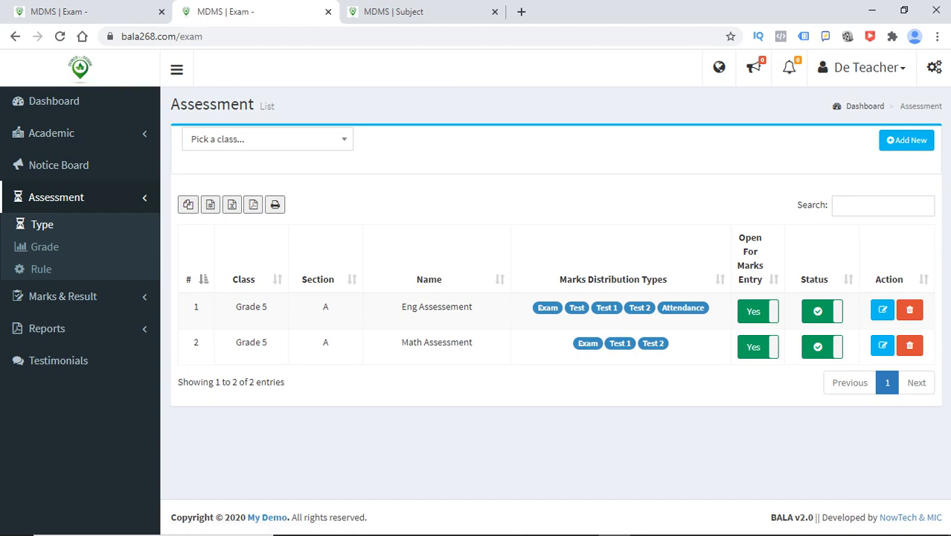
pyautogui.click(41, 268)
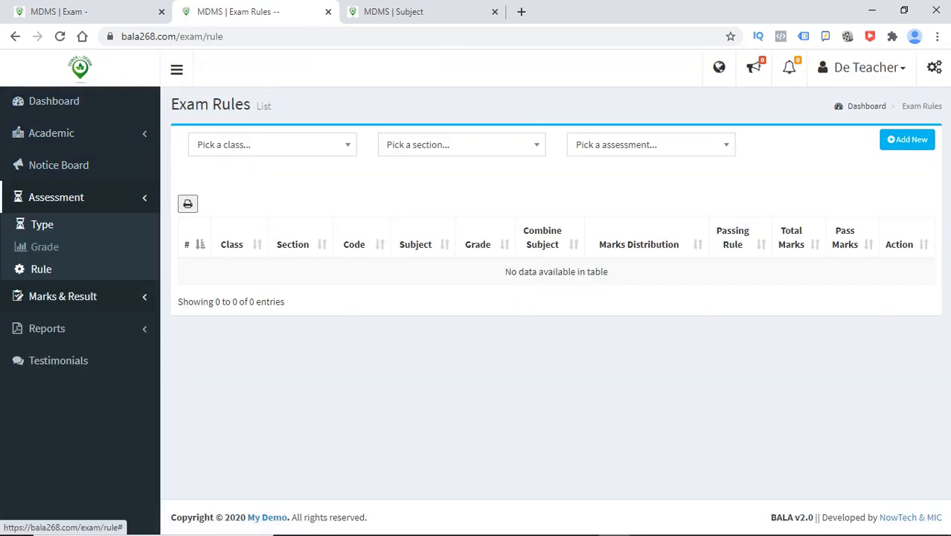
pyautogui.click(63, 295)
pyautogui.click(44, 256)
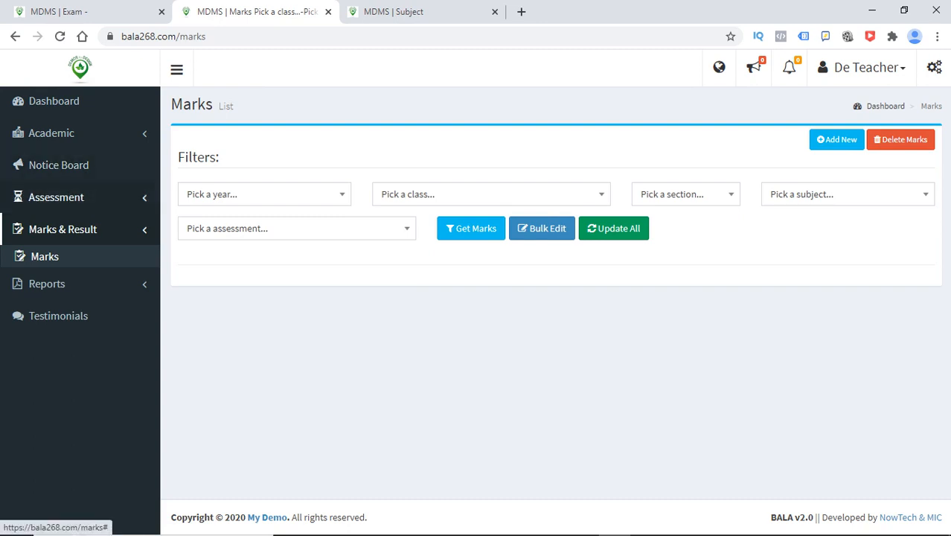
pyautogui.click(56, 196)
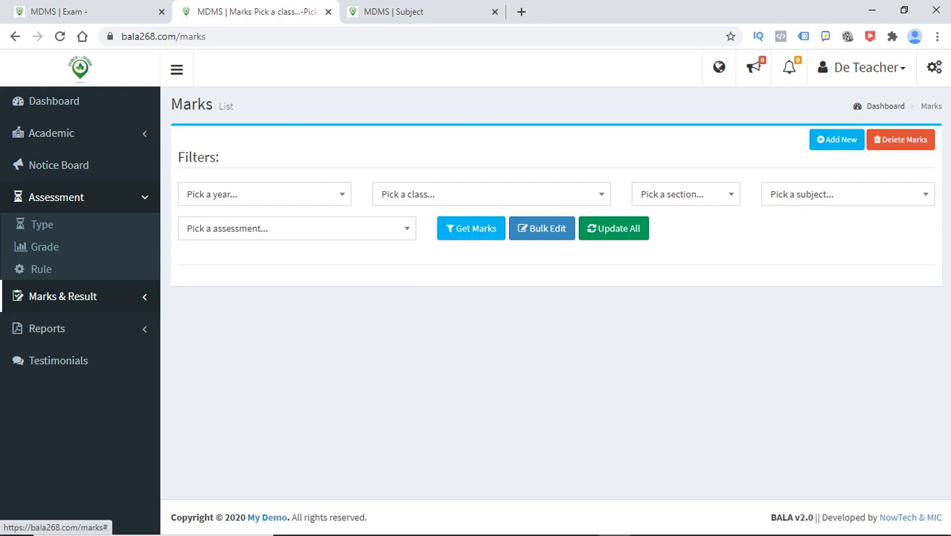
pyautogui.click(62, 296)
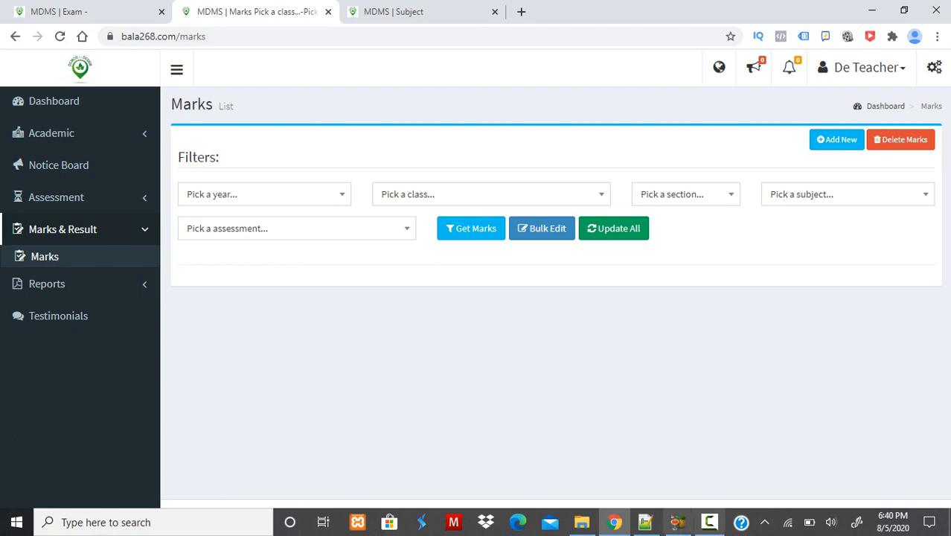
pyautogui.moveTo(677, 522)
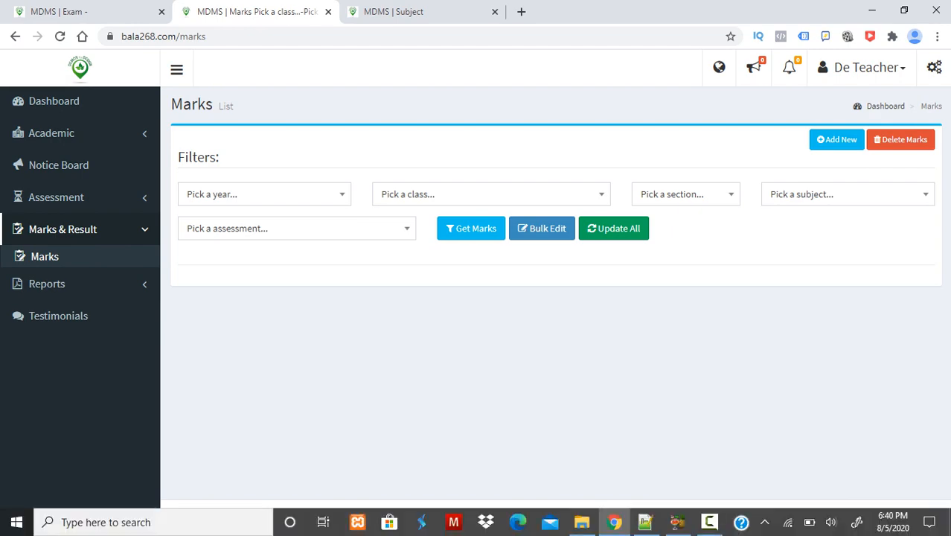
pyautogui.moveTo(709, 522)
pyautogui.click(709, 485)
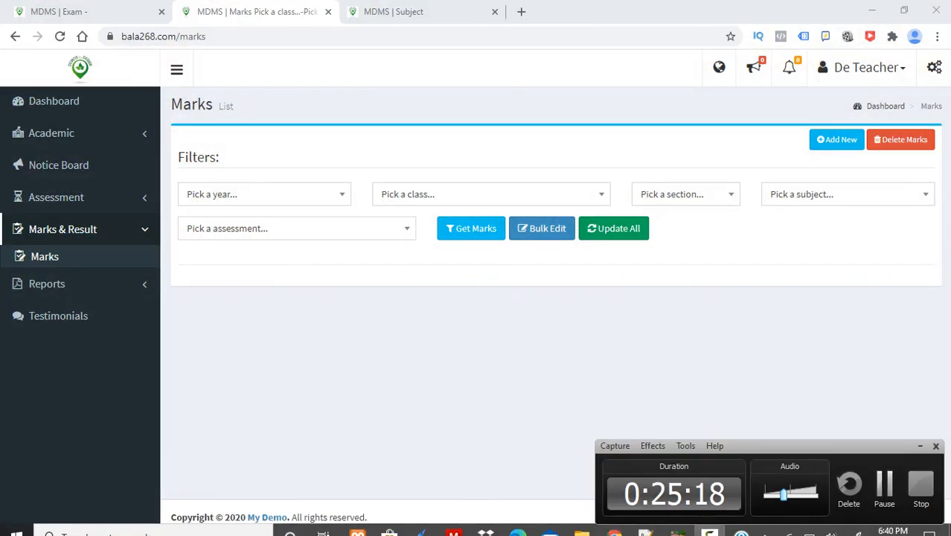